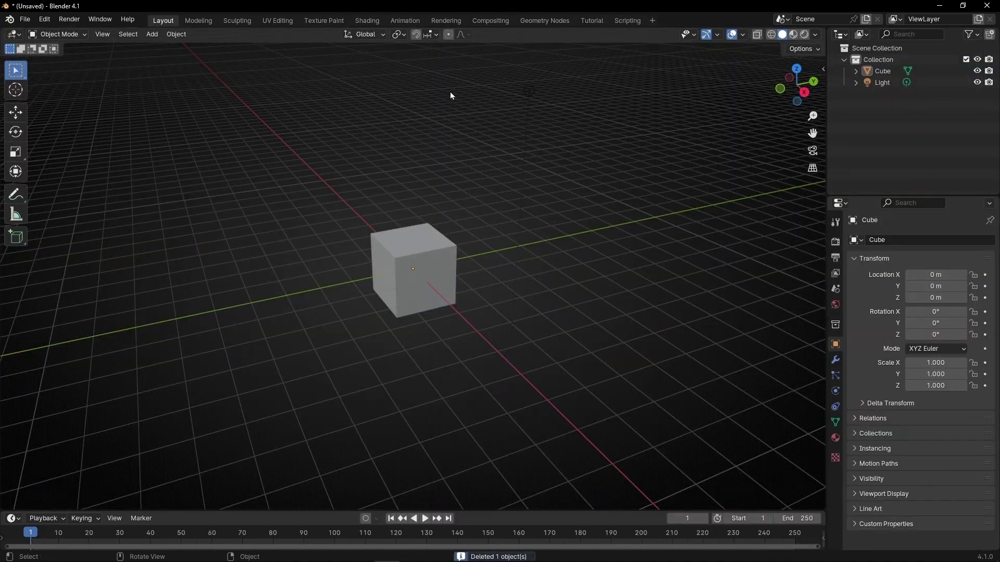
- Switch to the Tutorial workspace, create a new geometry node tree on the cube, and delete its Group Input node
left_click(595, 21)
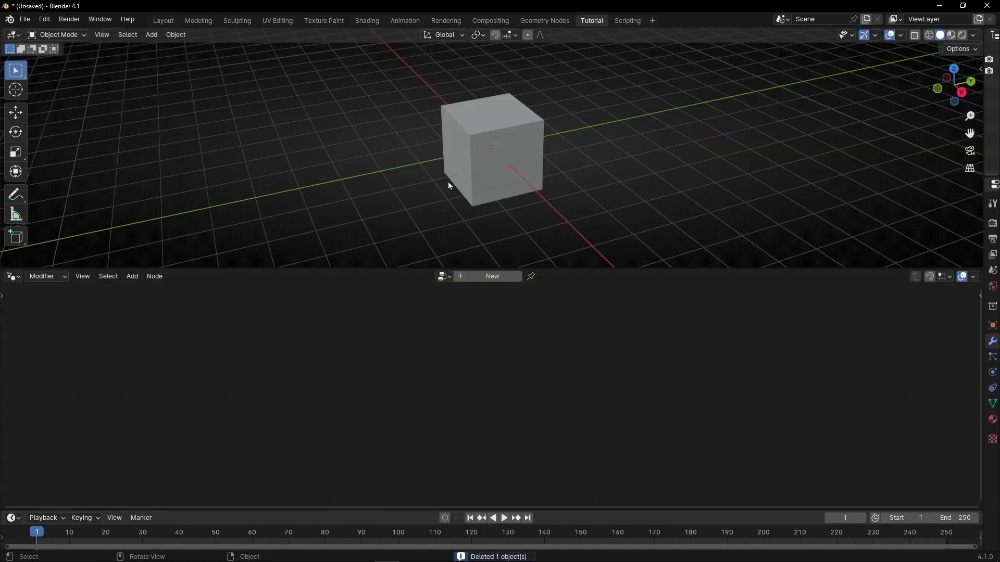
left_click(473, 282)
left_click(358, 421)
key("x")
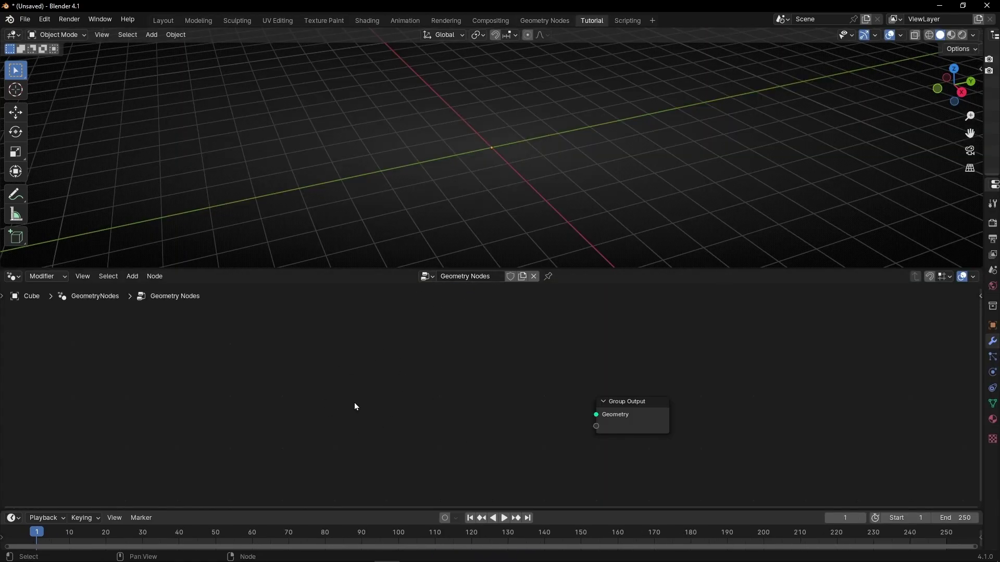
- Add a Curve Line node and connect its Curve output to the Group Output's Geometry input
key("shift+a")
type("curve line")
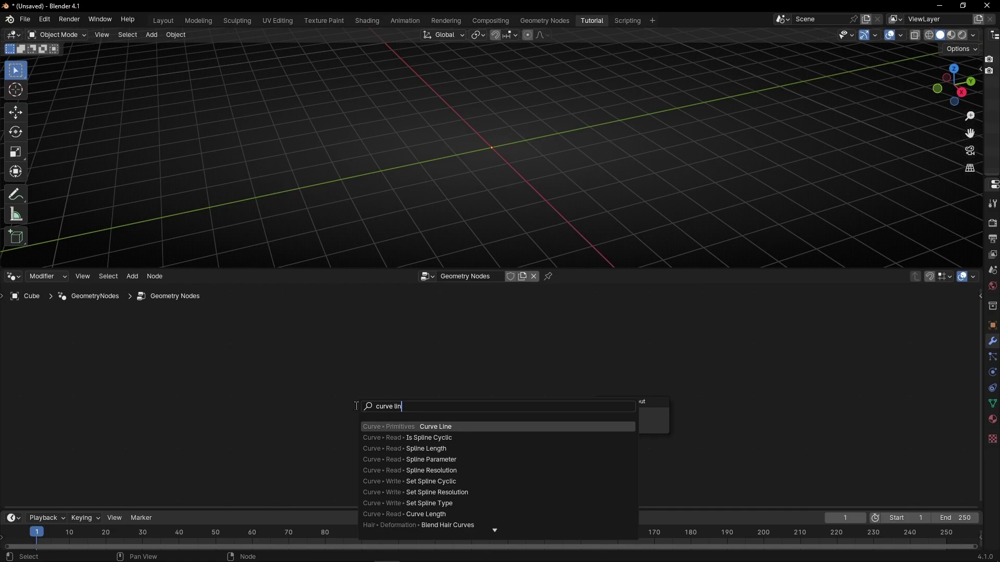
key("Return")
left_click(463, 372)
right_click_drag(461, 370, 614, 413, "alt")
- Set the X coordinate of the Curve Line's start point to -1 m
left_click(498, 155)
scroll(498, 155, "up", 6)
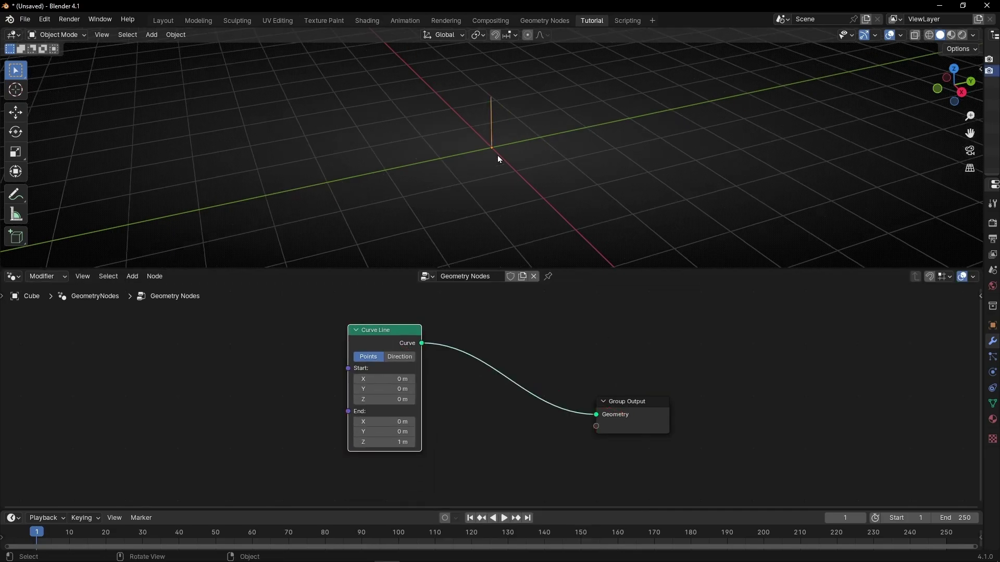
middle_click_drag(498, 155, 494, 185, "shift")
left_click_drag(382, 341, 373, 356)
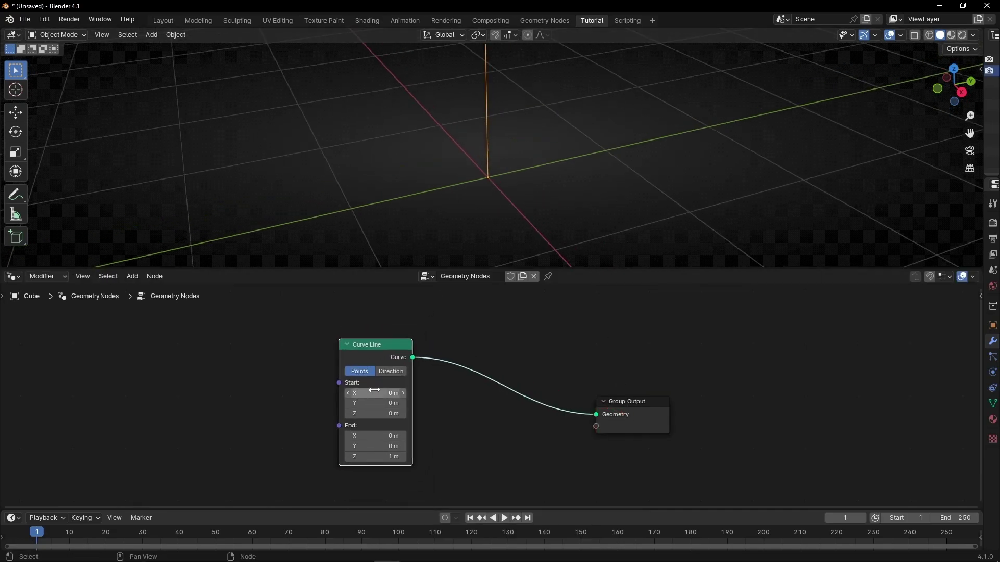
left_click(375, 393)
type("-1")
key("Return")
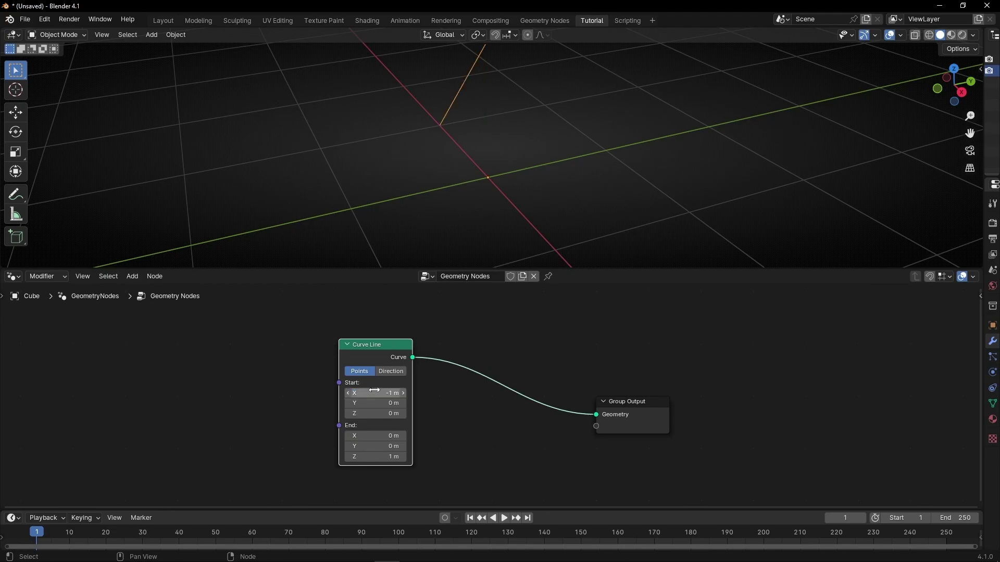
- Set the Curve Line's end point to X 1 m and Z 0 m
left_click(375, 435)
type("1")
key("Return")
left_click(375, 457)
type("0")
key("Return")
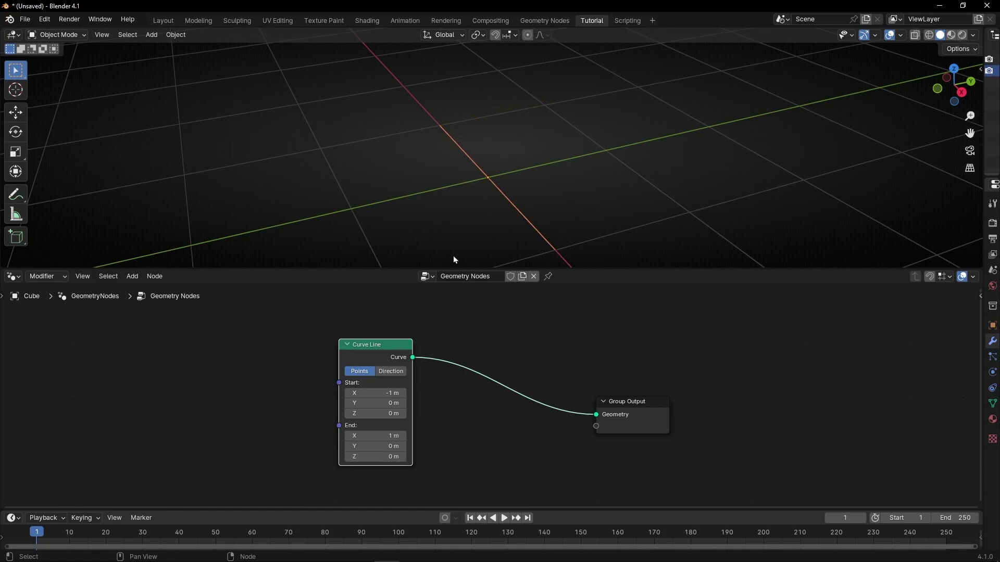
- Insert an Instance on Points node between the Curve Line and Group Output nodes
middle_click_drag(454, 258, 521, 205)
middle_click_drag(663, 184, 427, 224)
left_click_drag(389, 355, 322, 362)
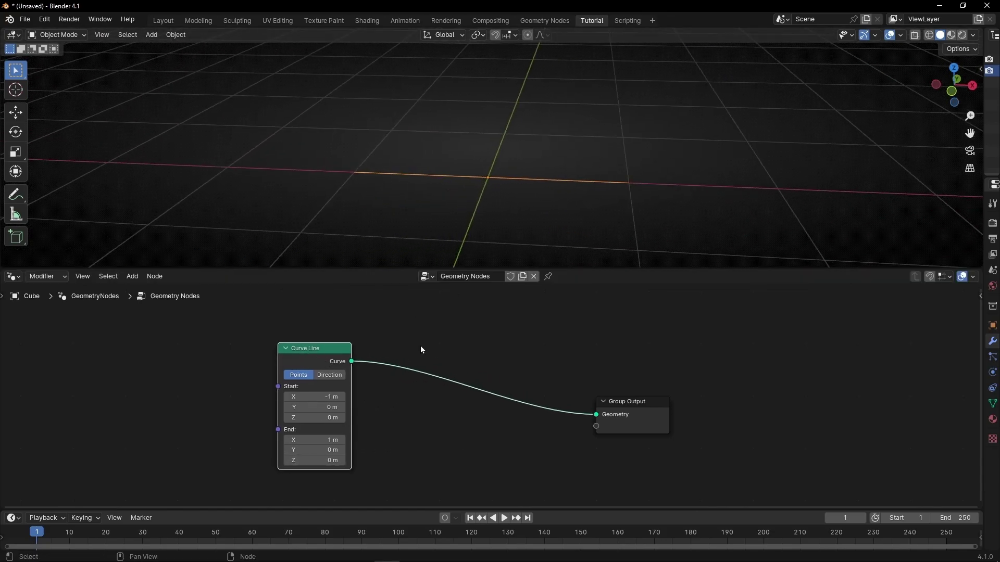
key("shift+a")
type("instance")
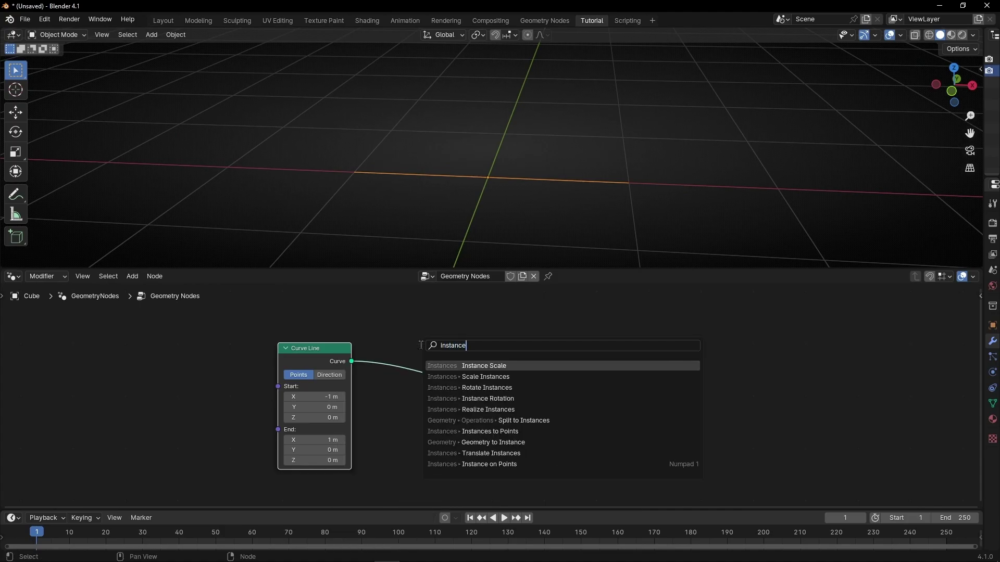
type(" on")
key("Return")
left_click(472, 341)
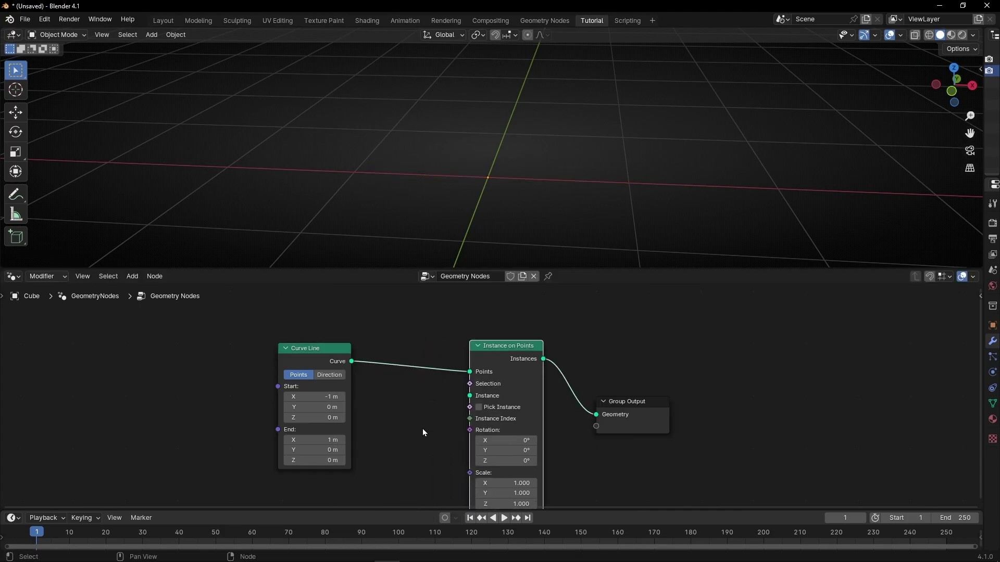
- Add a Cube mesh node linked to the Instance input of Instance on Points and set its size to 0.22 m on all axes
middle_click_drag(382, 426, 417, 401)
left_click_drag(355, 330, 273, 330)
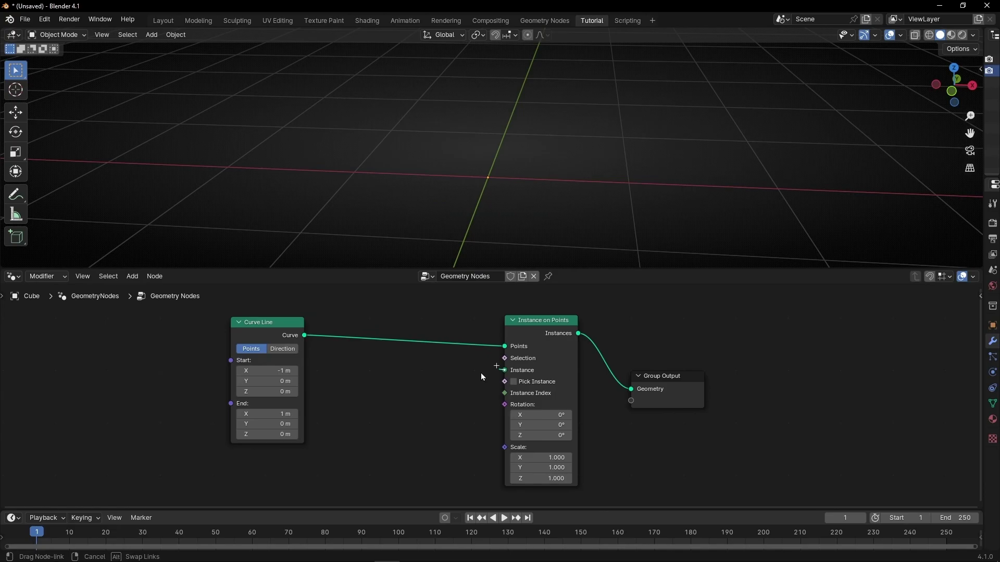
key("shift+a")
type("cube")
key("Return")
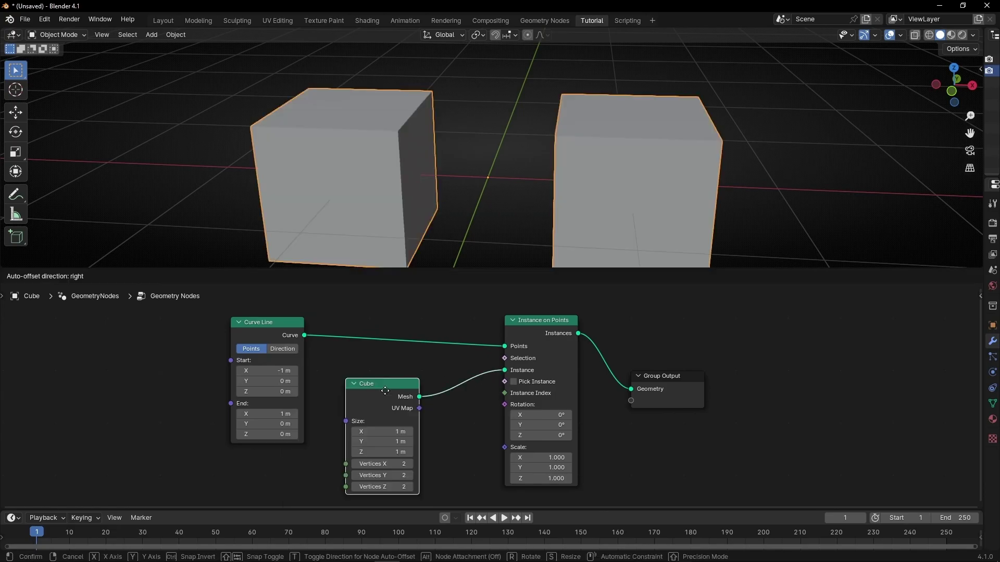
left_click(426, 394)
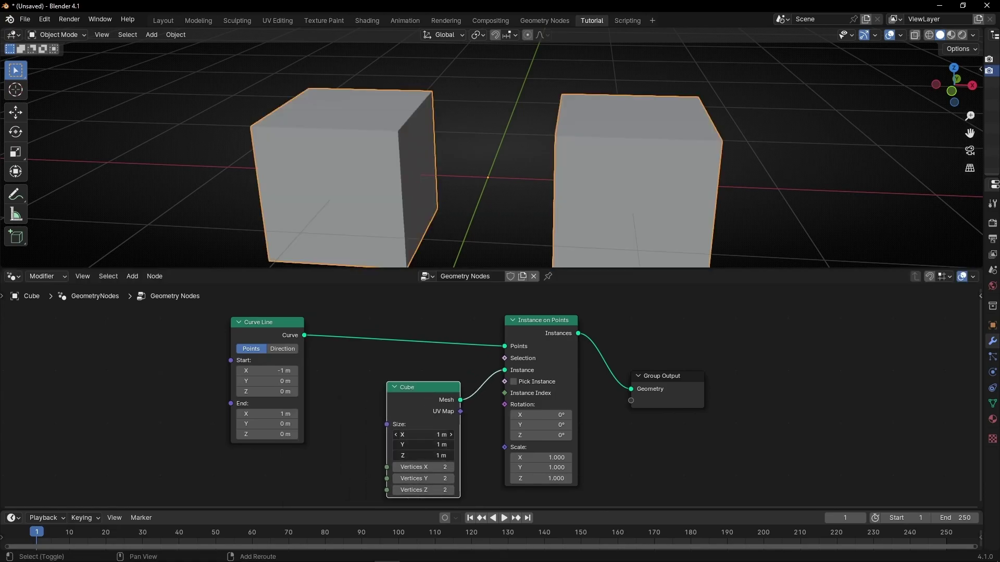
left_click_drag(423, 456, 370, 435)
- Insert a Resample Curve node between the Curve Line and Instance on Points nodes
key("shift+a")
mouse_move(351, 341)
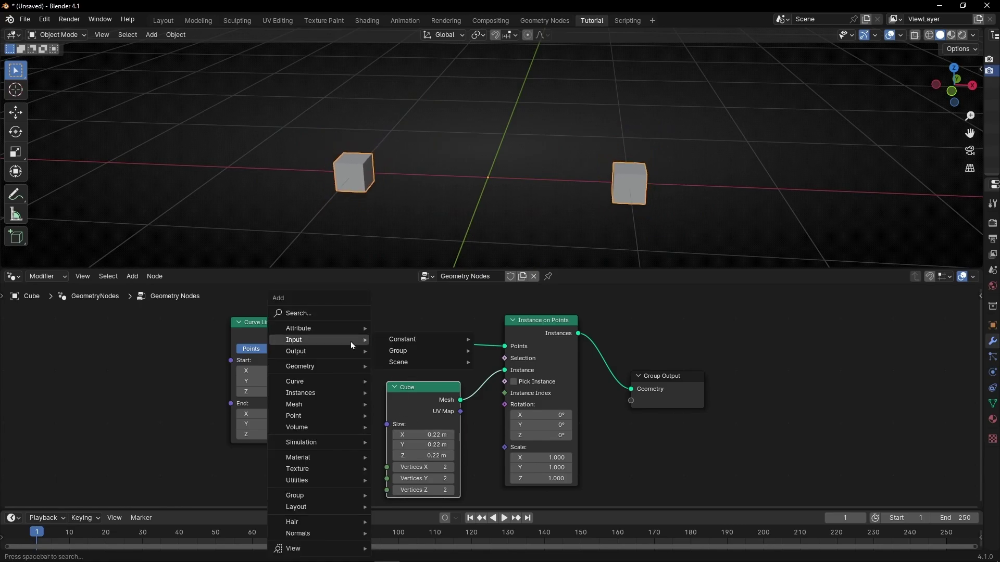
type("resample")
key("Return")
left_click(368, 342)
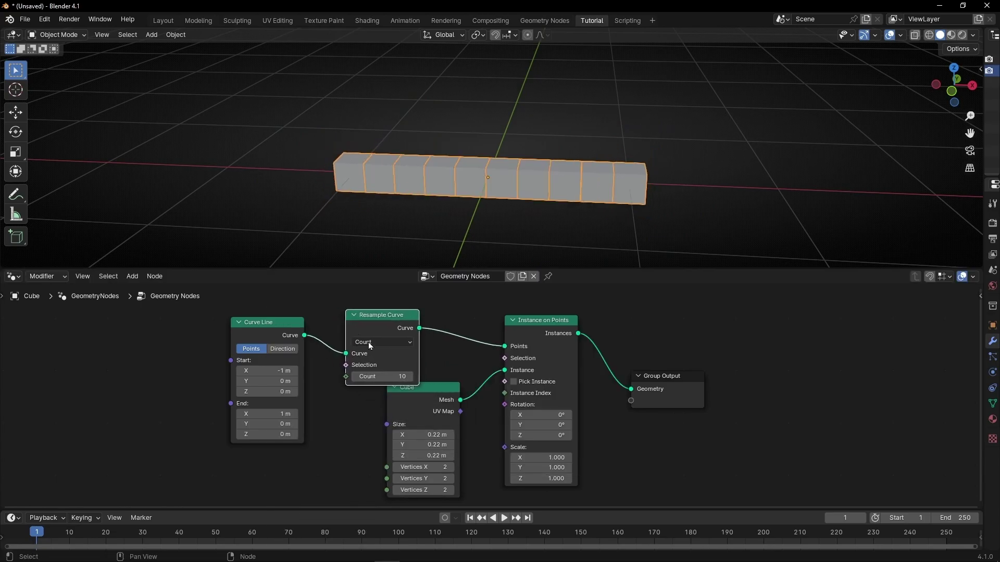
- Spread out the Curve Line and Resample Curve nodes and reduce the Cube node's size to 0.19 m on all axes
middle_click_drag(456, 240, 471, 246)
middle_click_drag(470, 400, 499, 374)
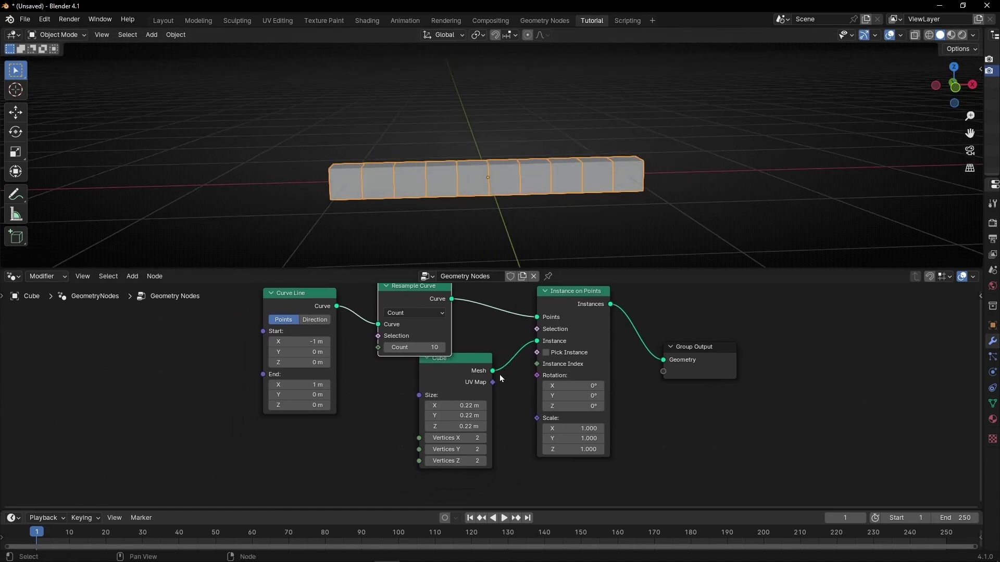
left_click_drag(291, 306, 215, 306)
left_click_drag(417, 299, 357, 305)
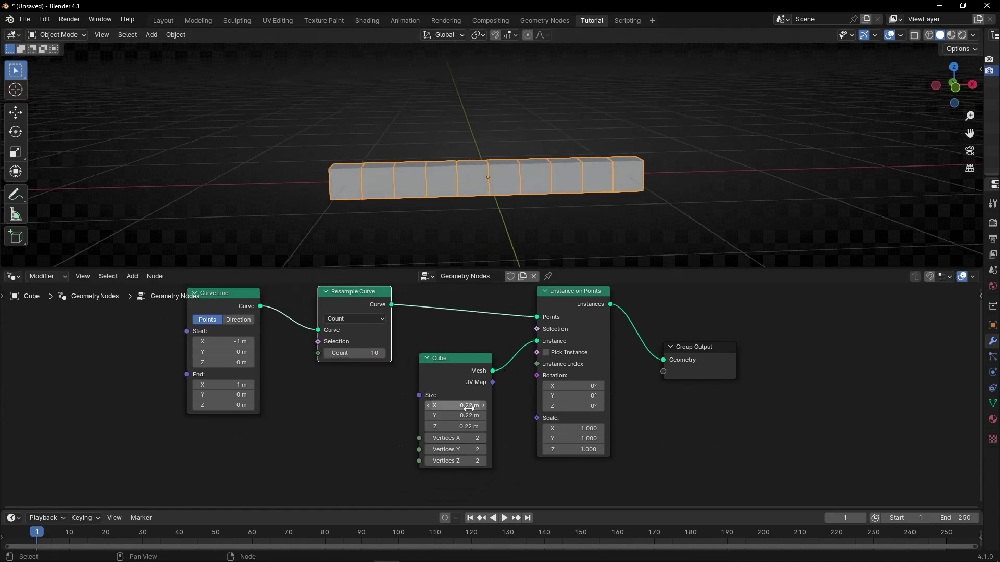
mouse_move(468, 407)
left_mouse_down()
mouse_move(466, 426)
mouse_move(454, 427)
mouse_move(468, 407)
left_mouse_up()
middle_click_drag(479, 209, 483, 202)
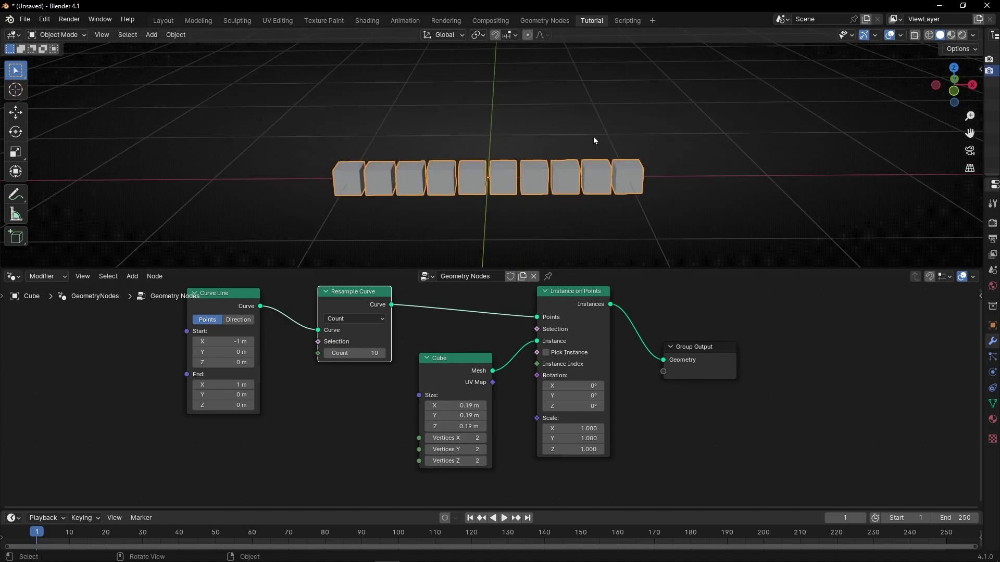
- Switch the viewport to Material Preview shading and insert a Set Material node between Instance on Points and Group Output
left_click(951, 36)
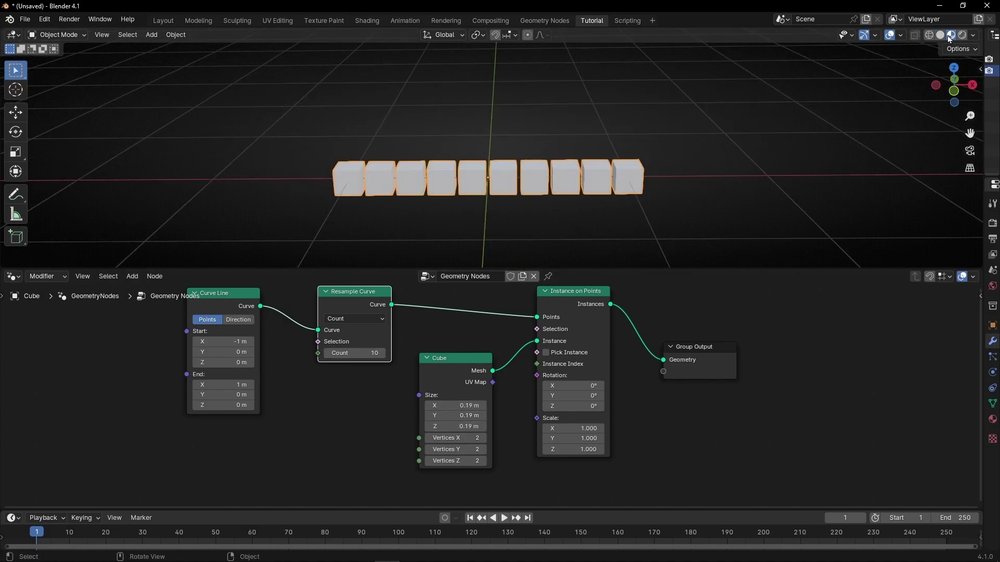
middle_click_drag(691, 309, 606, 336)
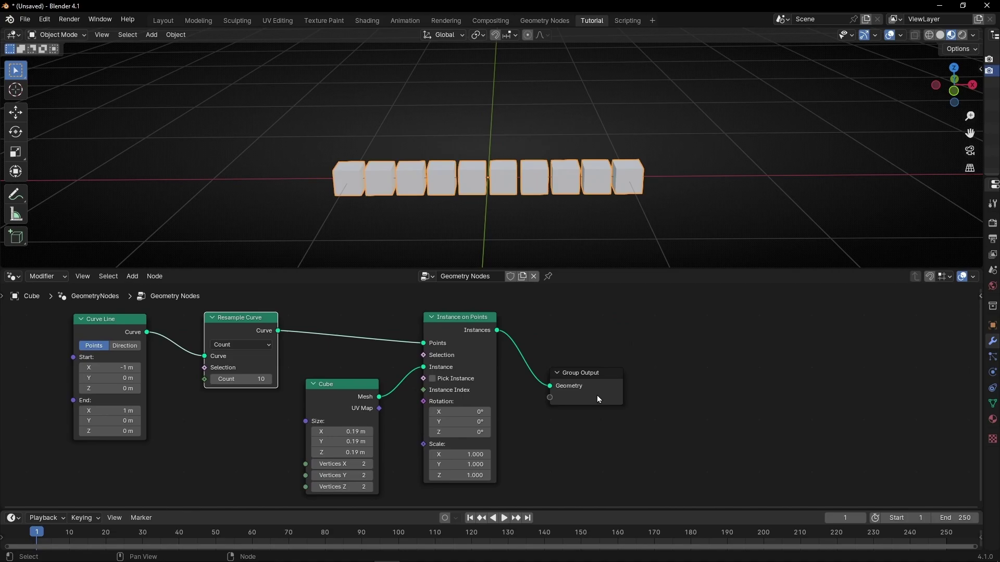
left_click_drag(597, 395, 725, 347)
key("shift+a")
type("set")
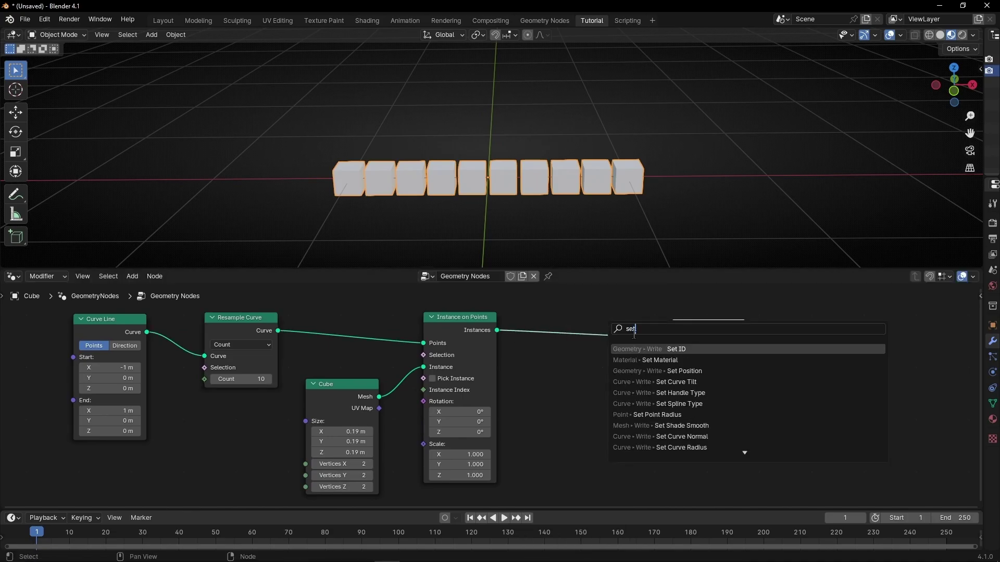
left_click(646, 360)
left_click(608, 374)
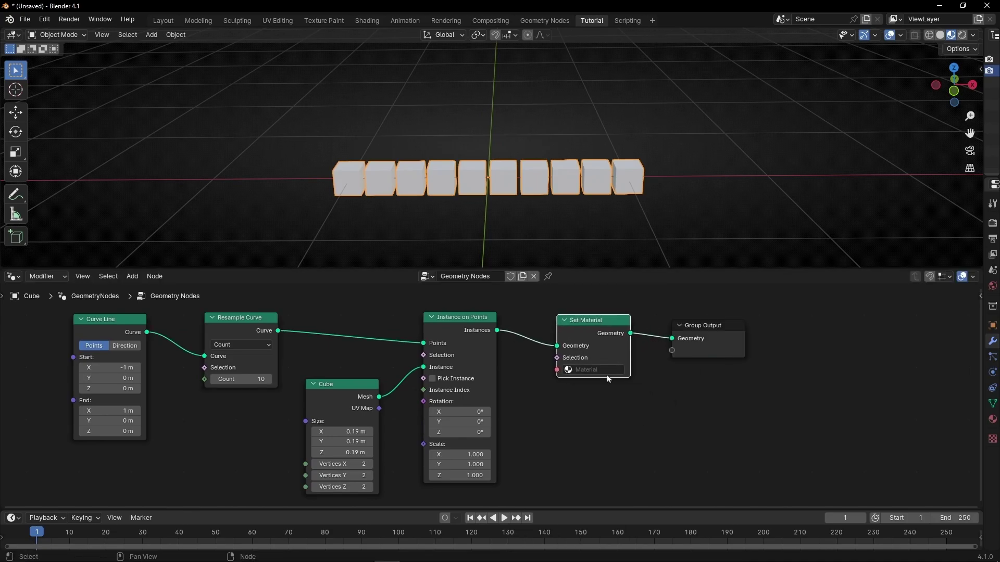
- Assign the material named Material in the Set Material node and set the Resample Curve count to 9
left_click(608, 374)
left_click(586, 386)
key("Home")
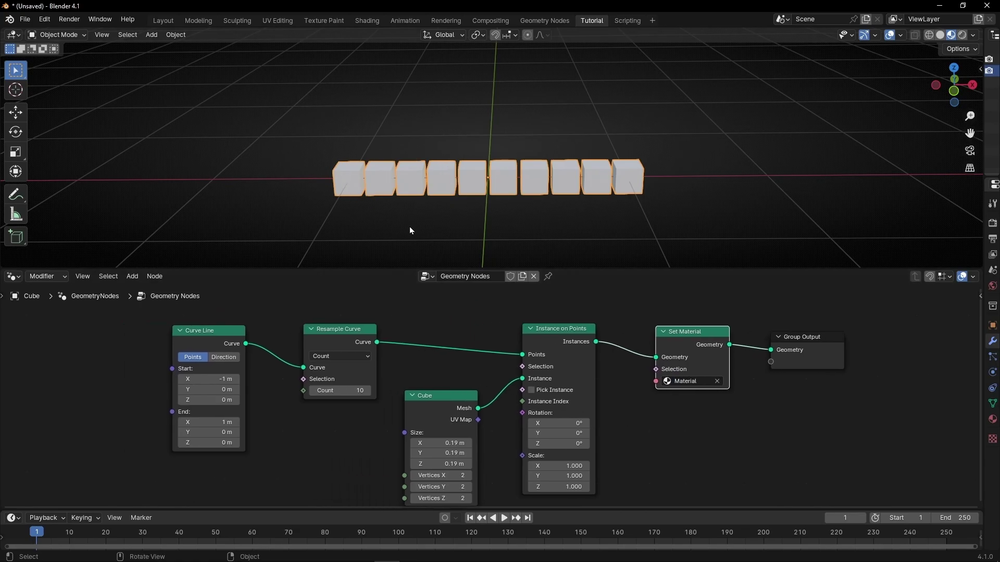
left_click(313, 391)
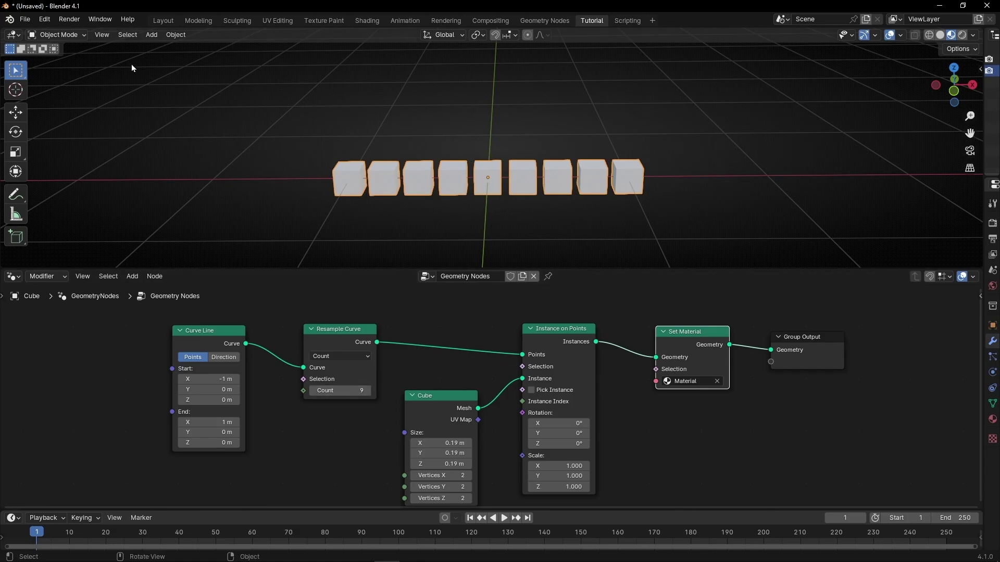
- Split the 3D viewport vertically, turn the new left-hand area into a Shader Editor, and hide its sidebar
left_click_drag(3, 31, 427, 55)
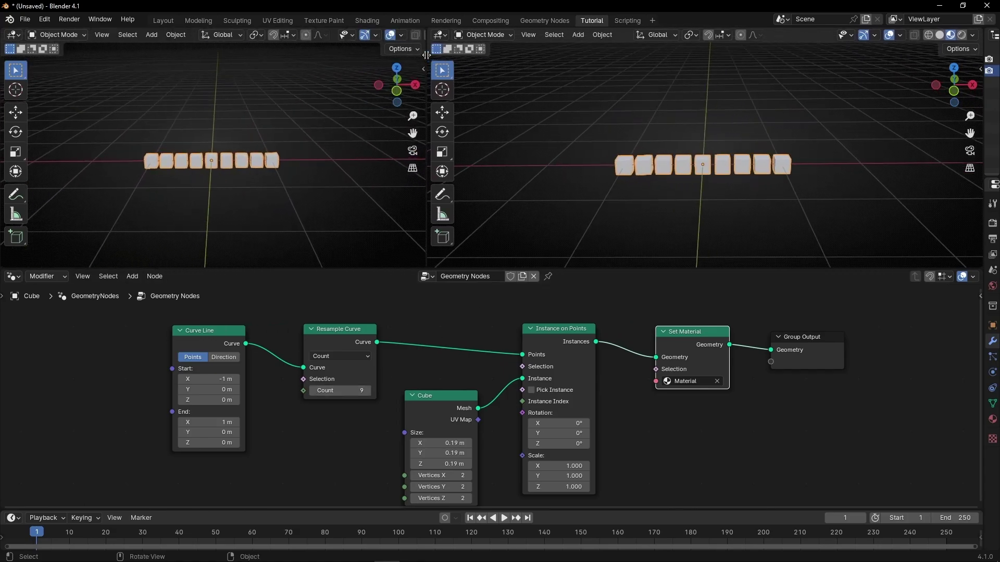
left_click(15, 35)
left_click(48, 141)
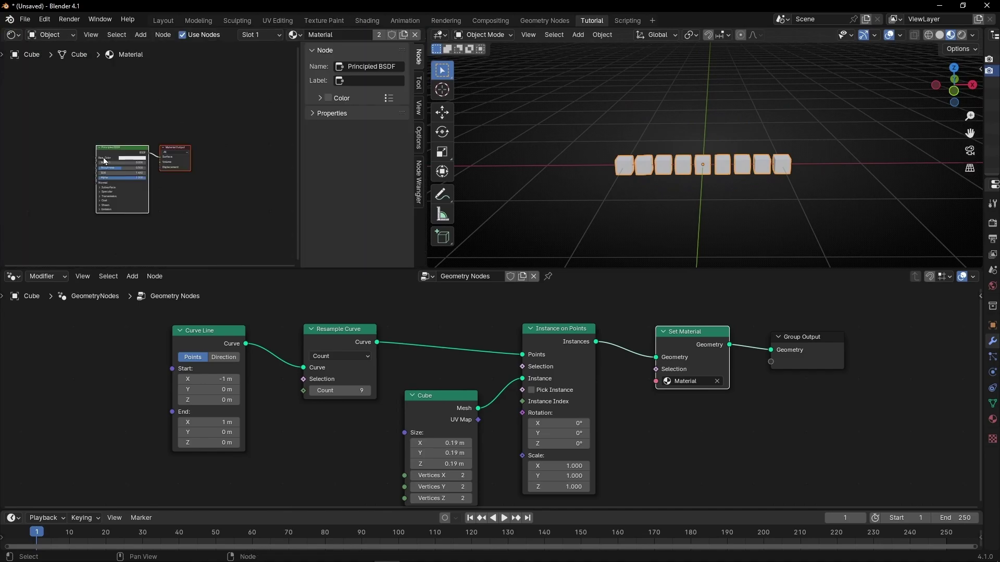
key("n")
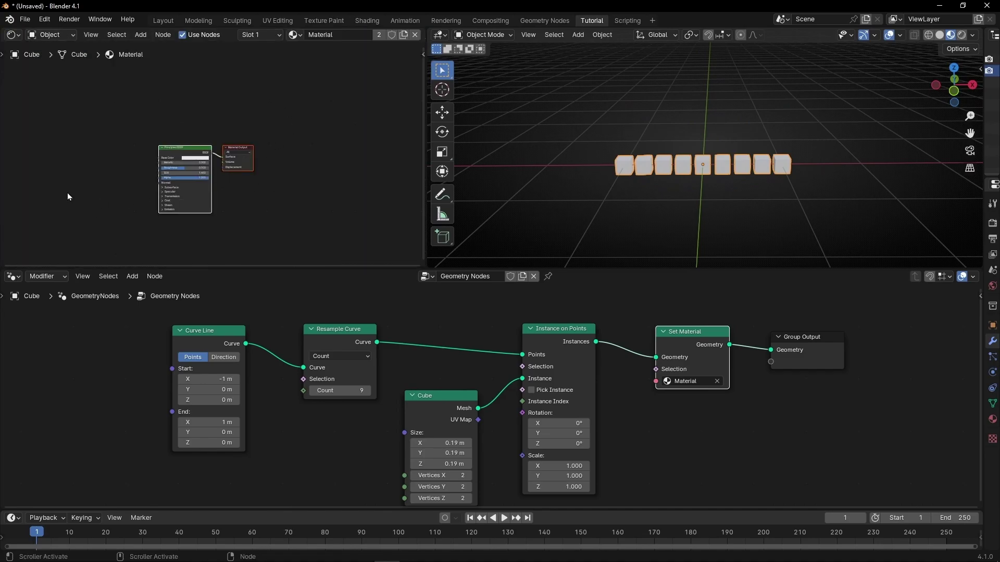
scroll(69, 194, "up", 5)
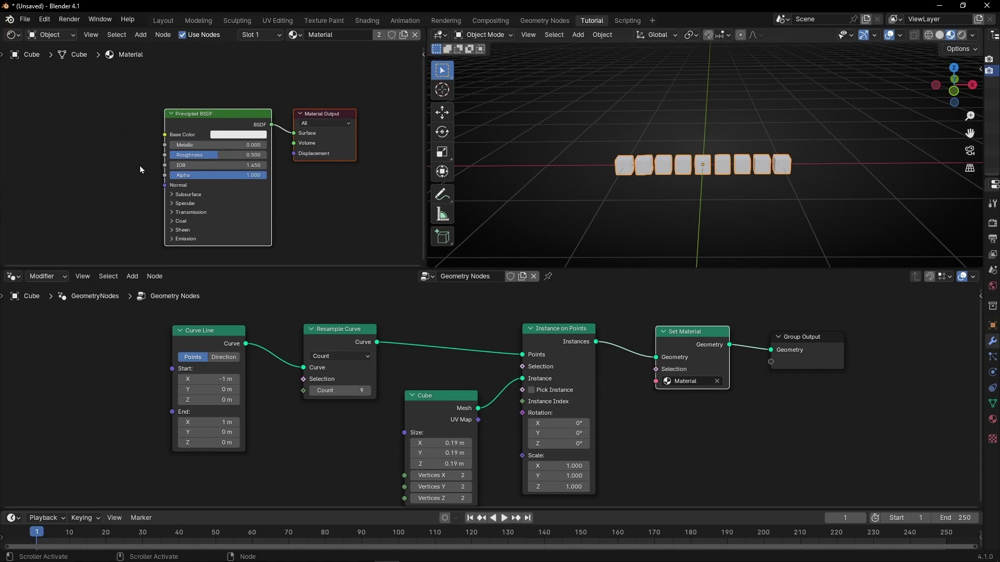
- Add an Object Info node beside the Principled BSDF in the material's shader tree
scroll(696, 202, "up", 4)
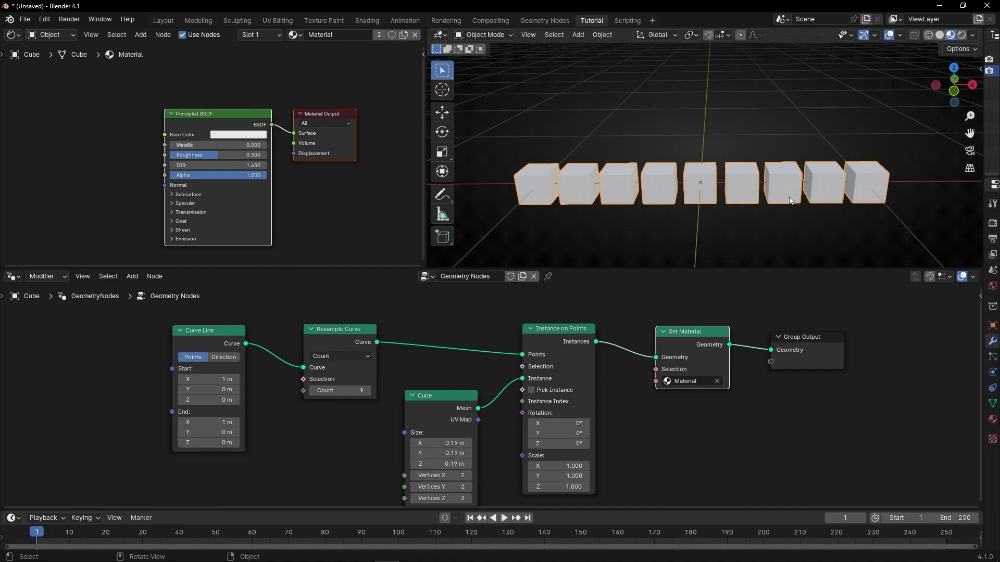
middle_click_drag(1, 168, 85, 159)
key("shift+a")
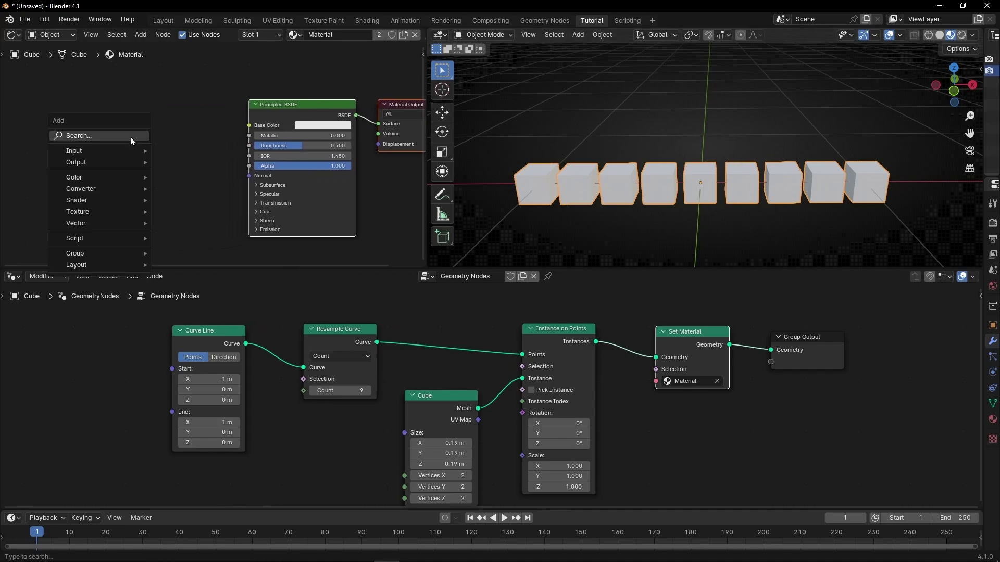
type("obje")
key("Return")
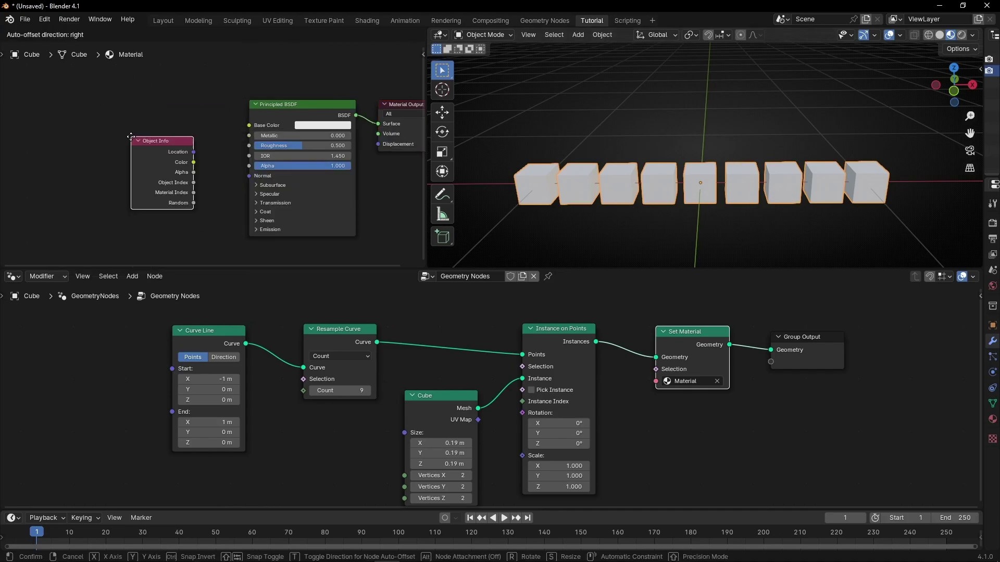
scroll(157, 151, "up", 3)
left_click(188, 150)
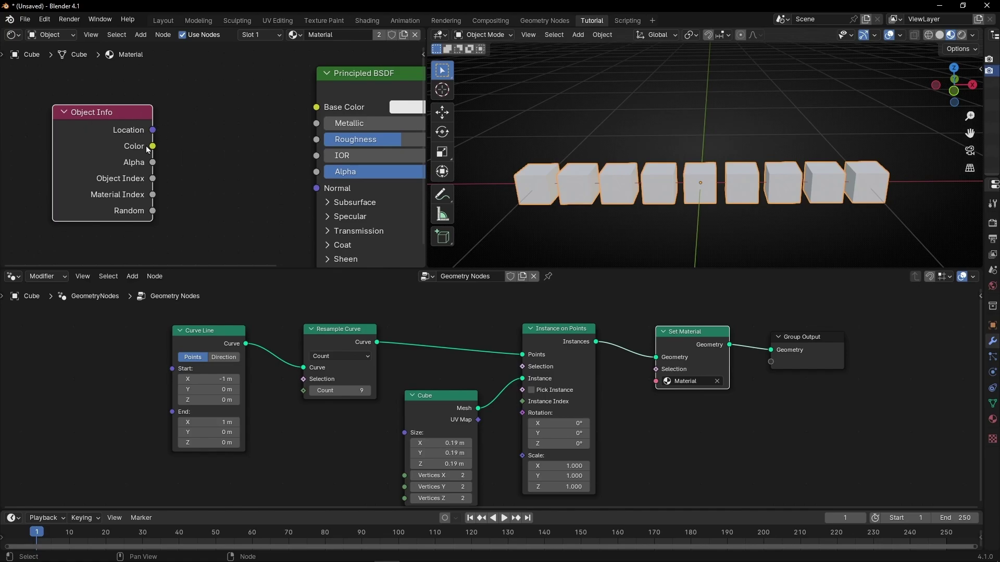
- Add a Separate XYZ node and connect the Object Info's Location output to its Vector input
left_click_drag(128, 117, 107, 104)
middle_click_drag(202, 119, 237, 133)
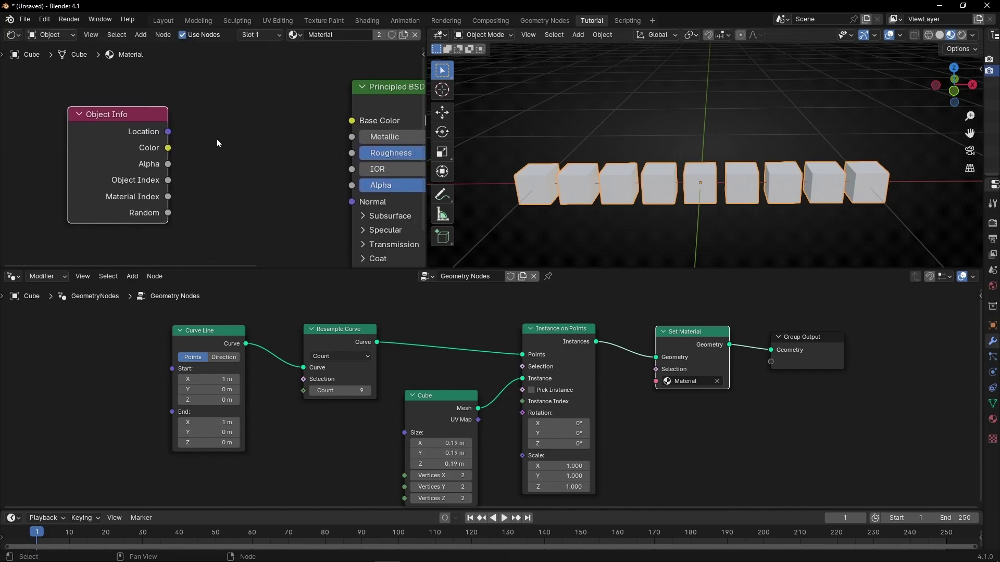
key("shift+a")
type("sepa")
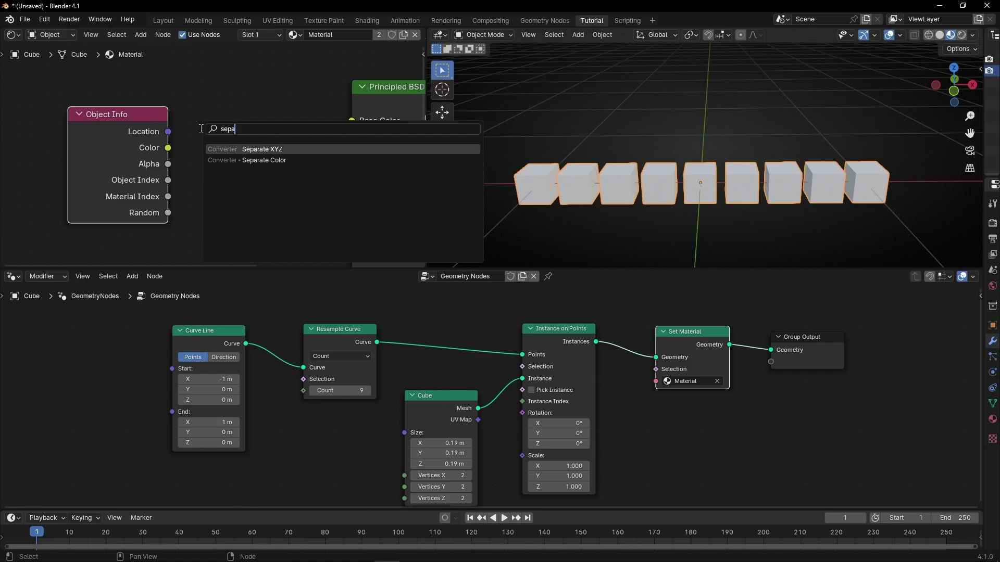
type("r")
key("Return")
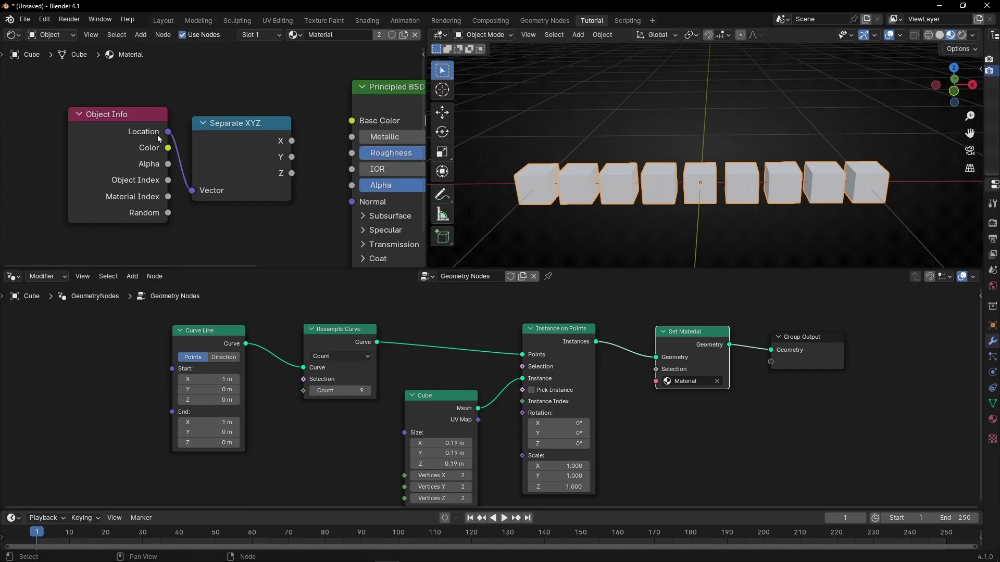
- Connect the Separate XYZ's X output to the Principled BSDF's Base Color and space the Object Info node away from Separate XYZ
left_click(238, 136)
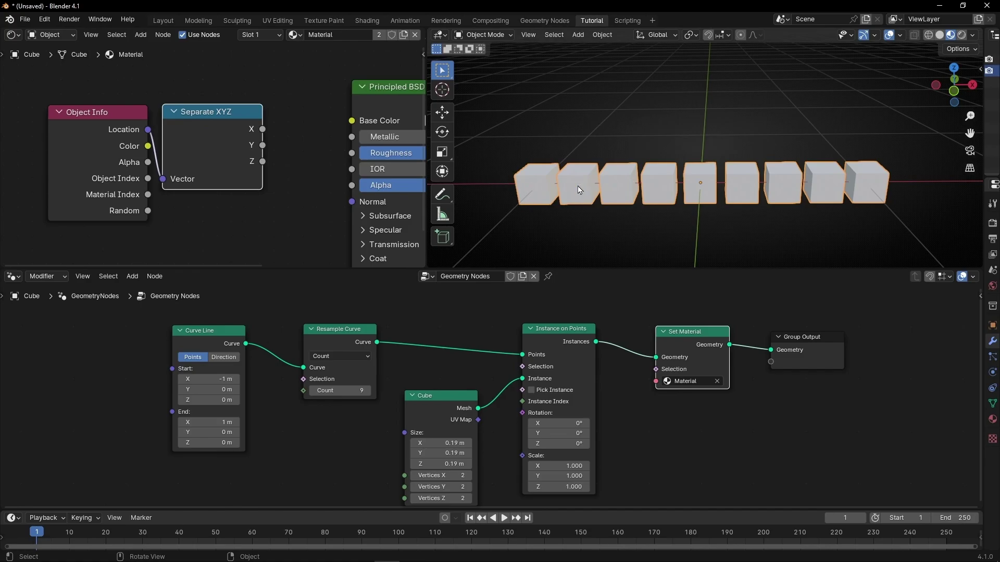
scroll(580, 190, "down", 1)
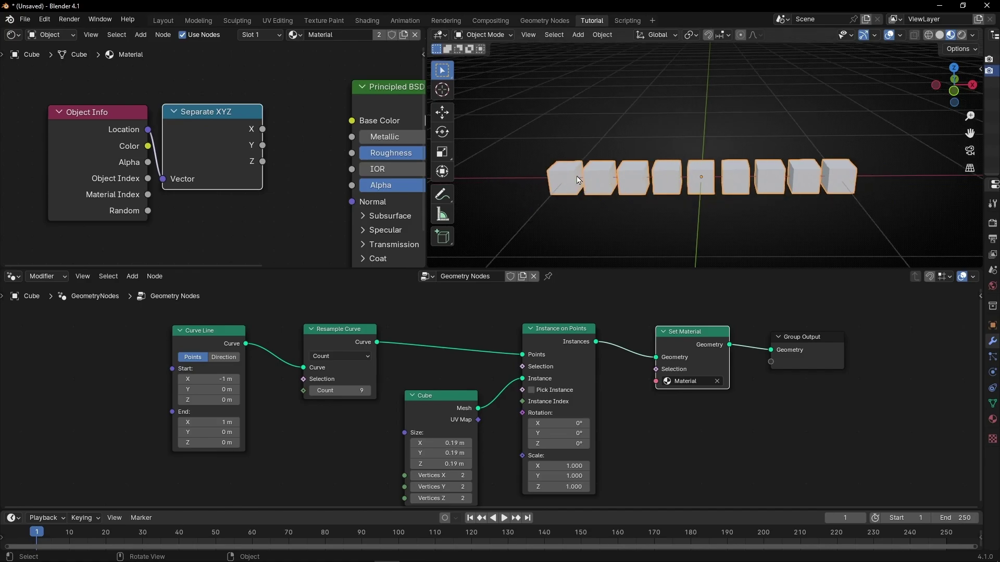
left_click_drag(264, 130, 353, 128)
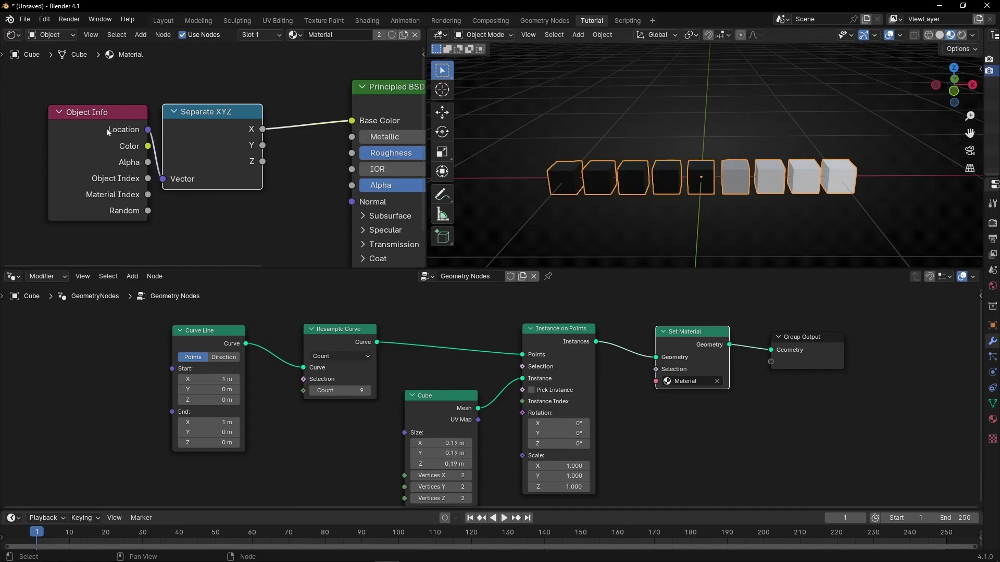
left_click_drag(99, 112, 64, 113)
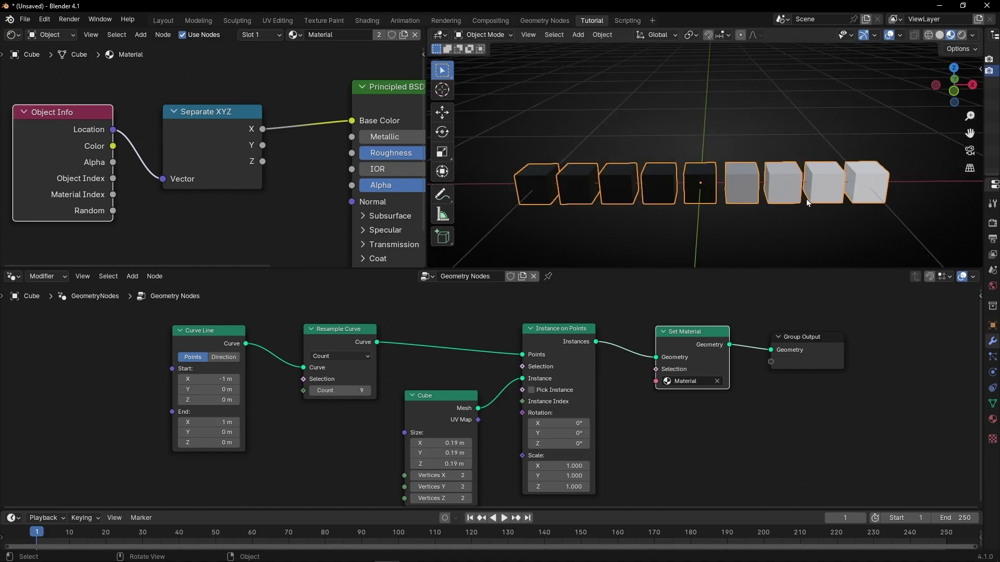
middle_click_drag(806, 199, 877, 125)
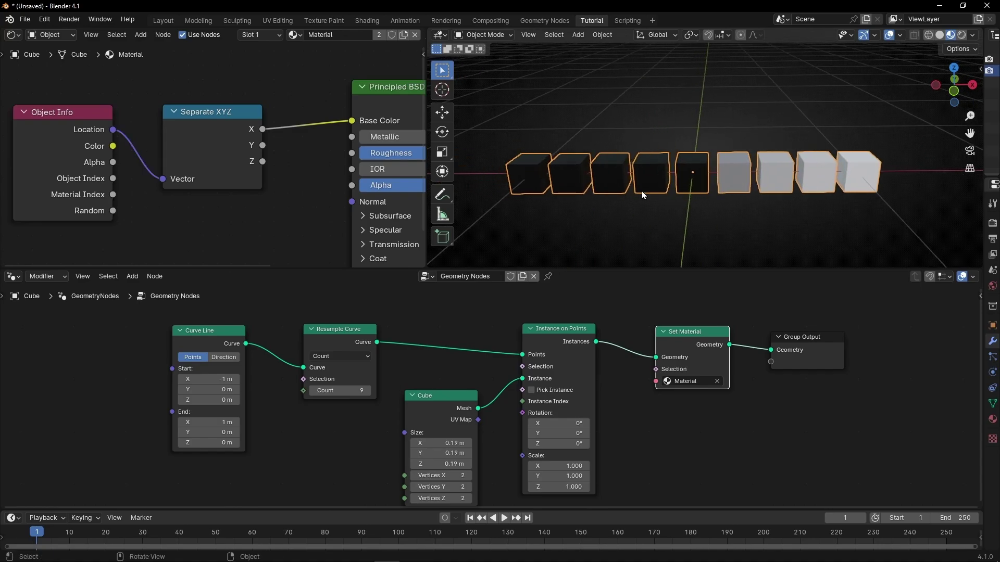
- Insert a Math node set to Add on the link between Separate XYZ's X output and the Base Color
key("shift+a")
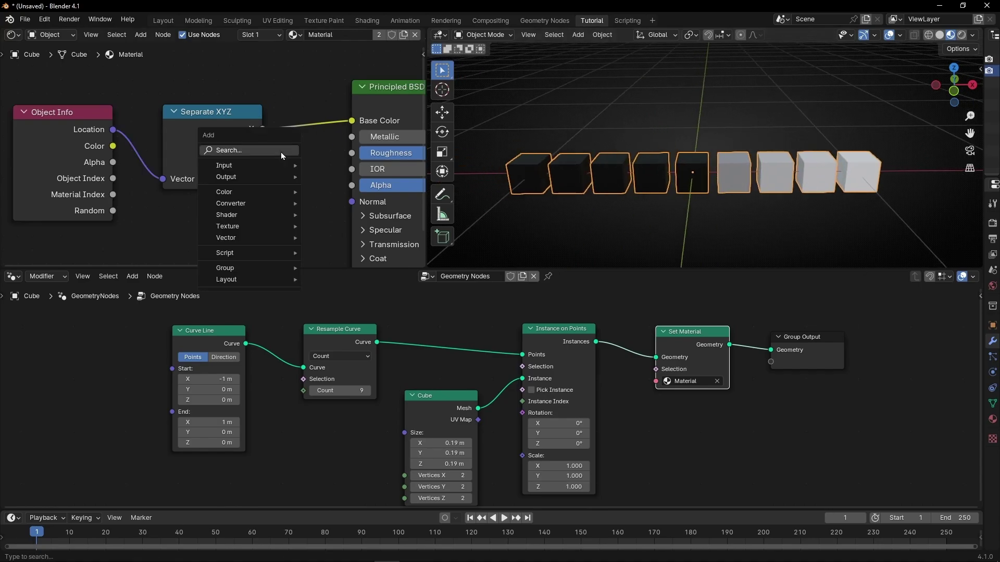
type("add")
key("Return")
left_click(320, 81)
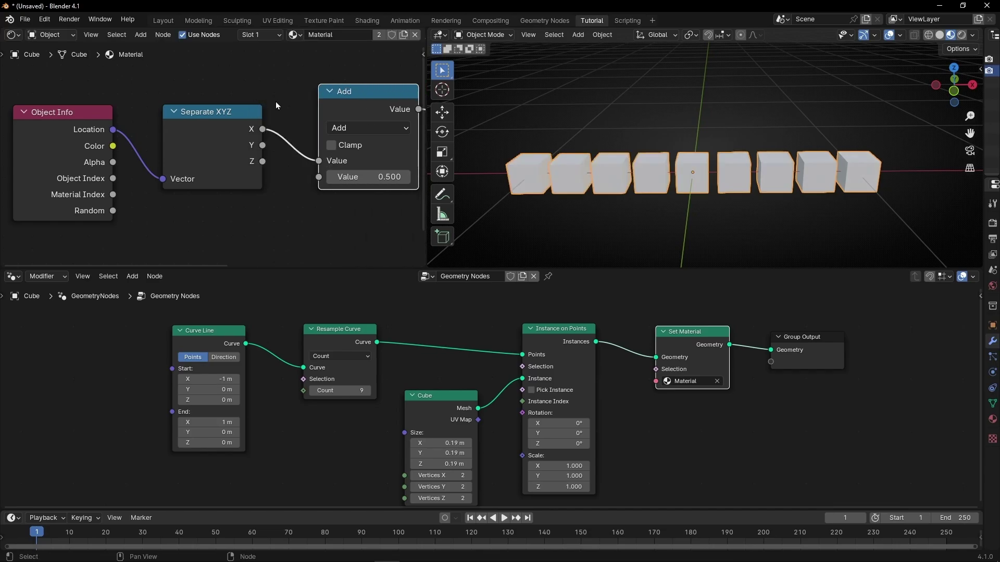
middle_click_drag(331, 217, 273, 221)
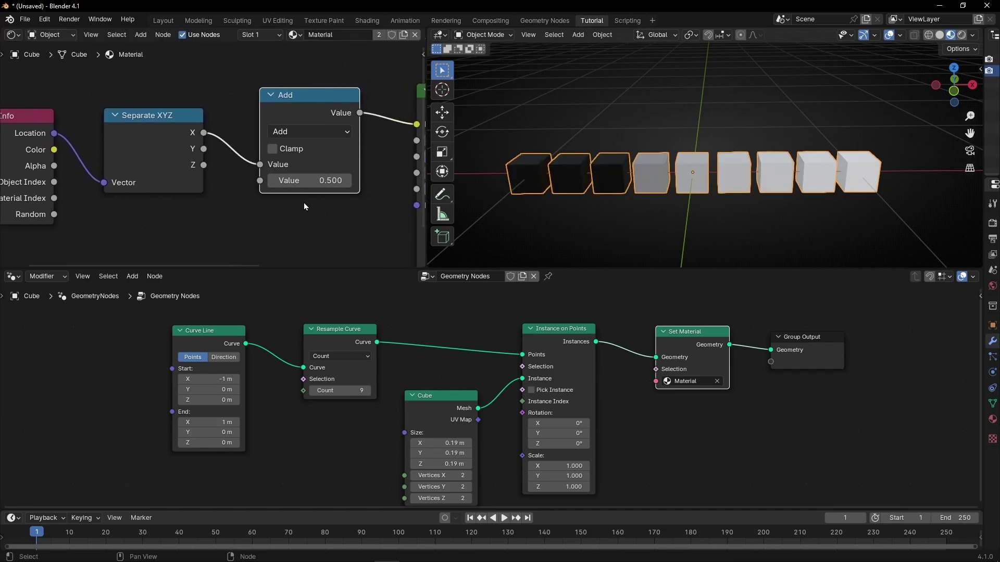
- Set the Add node's value to 0 and raise it in increments to 0.4
left_click(312, 177)
type("0")
key("Return")
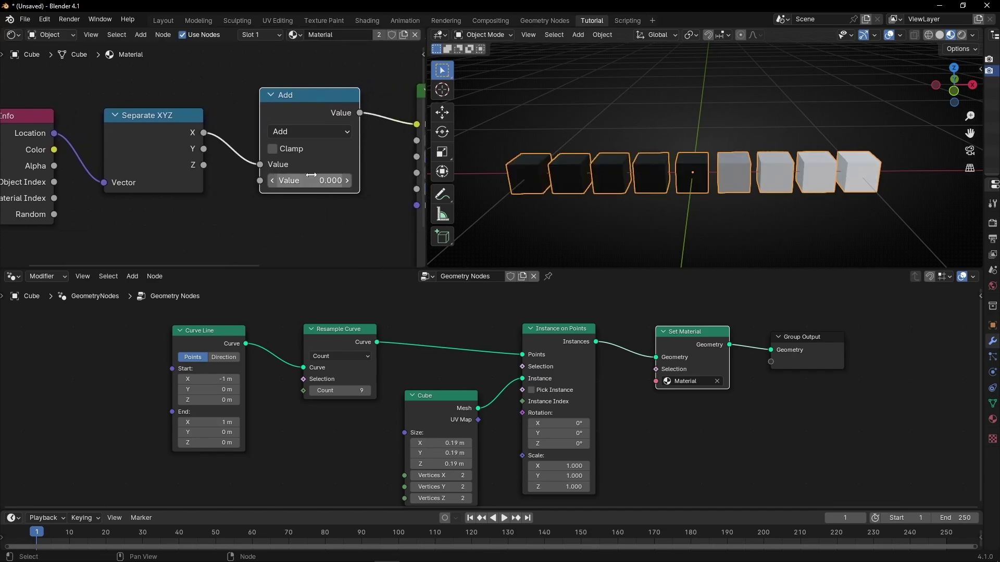
left_click(348, 177)
left_click(348, 177)
left_click(348, 178)
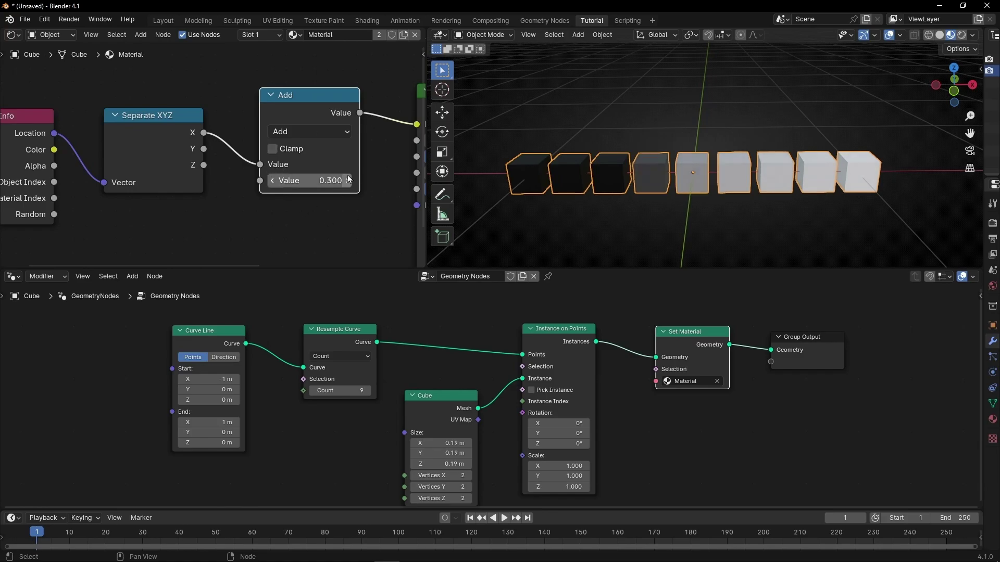
left_click(348, 177)
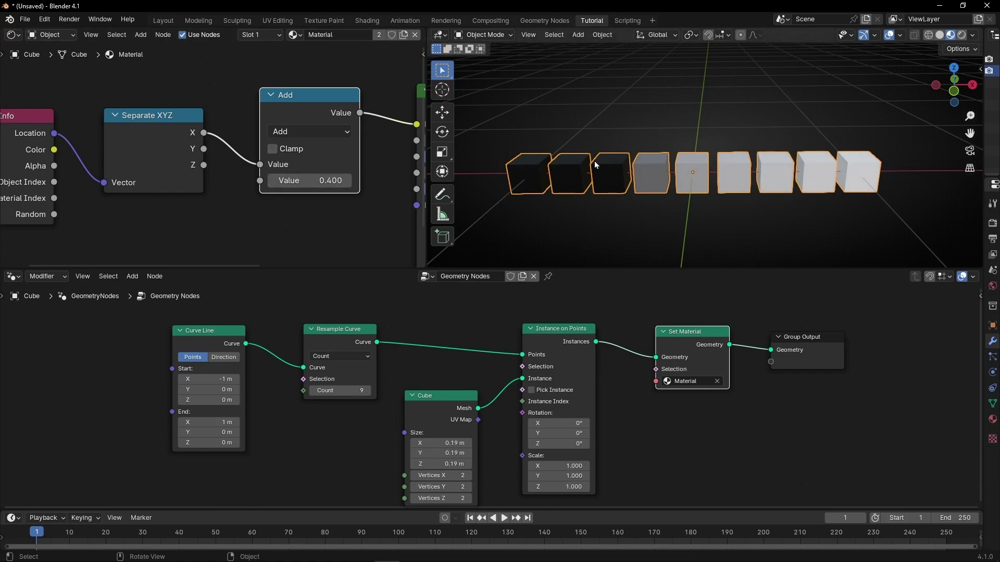
- Set the Add node's value to 1 to shift the gradient to the start of the cube row
left_click(332, 181)
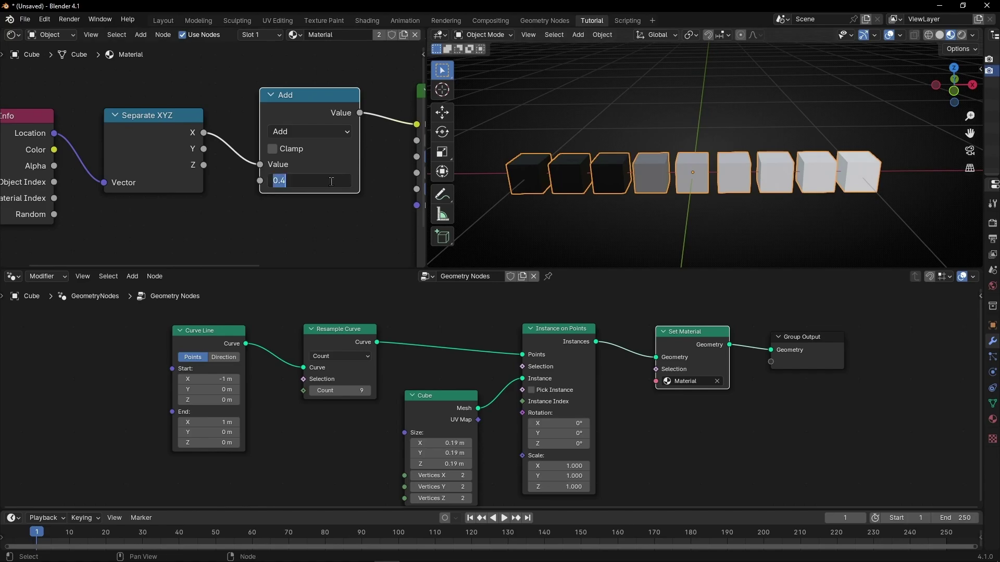
type("1")
key("Return")
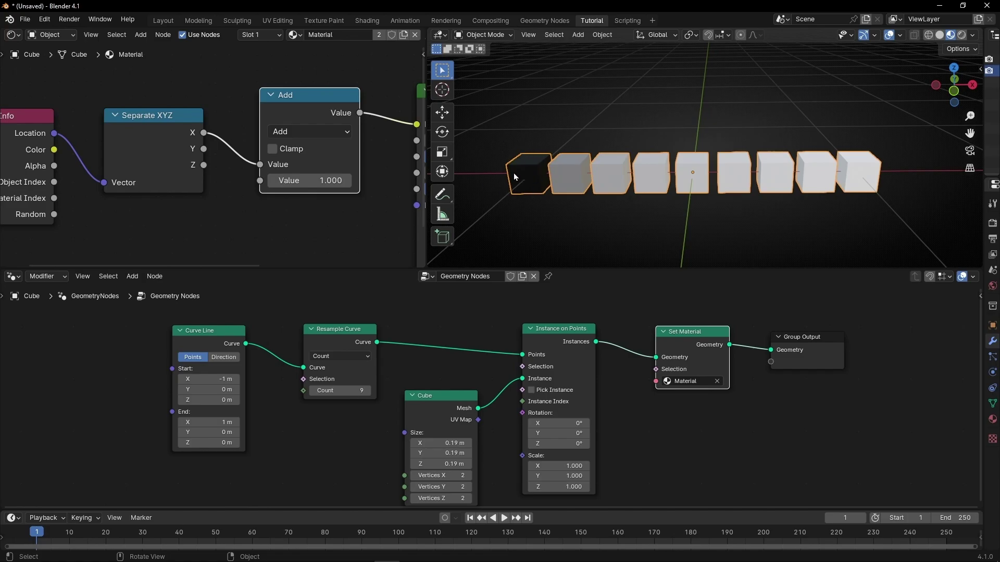
- Move the Object Info, Separate XYZ and Add nodes together away from the Principled BSDF to make room
scroll(361, 211, "down", 2)
middle_click_drag(292, 213, 352, 221)
left_click_drag(353, 225, 121, 153)
left_click_drag(369, 136, 200, 145)
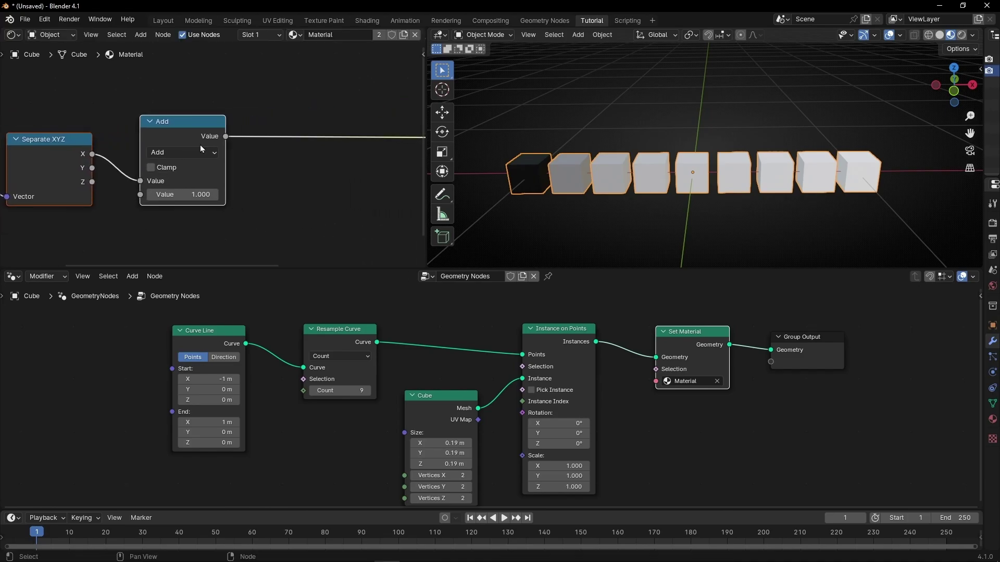
- Insert a Color Ramp node on the link between the Add node and the Principled BSDF's Base Color
scroll(200, 144, "down", 1)
middle_click_drag(354, 183, 292, 184)
key("shift+a")
type("color r")
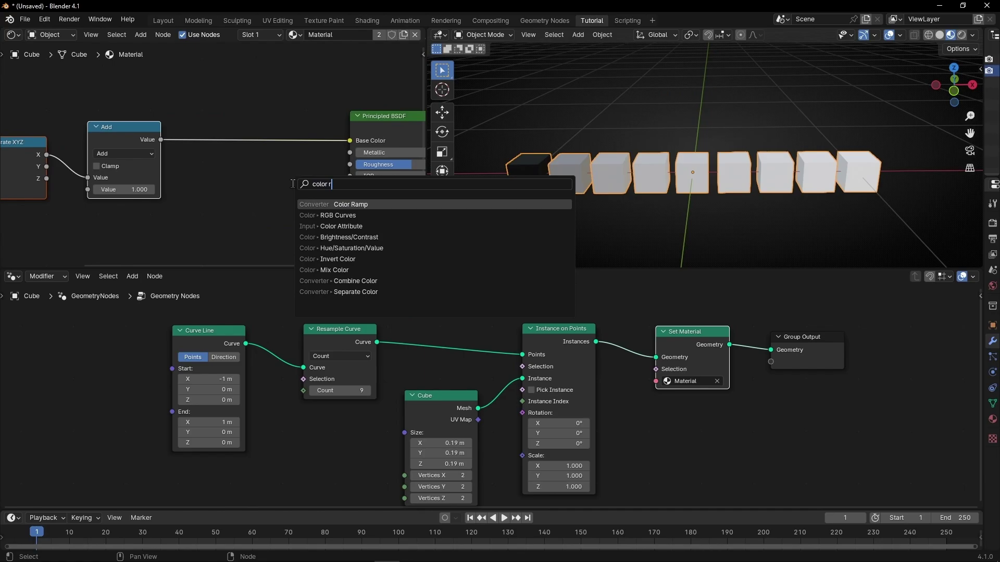
key("Return")
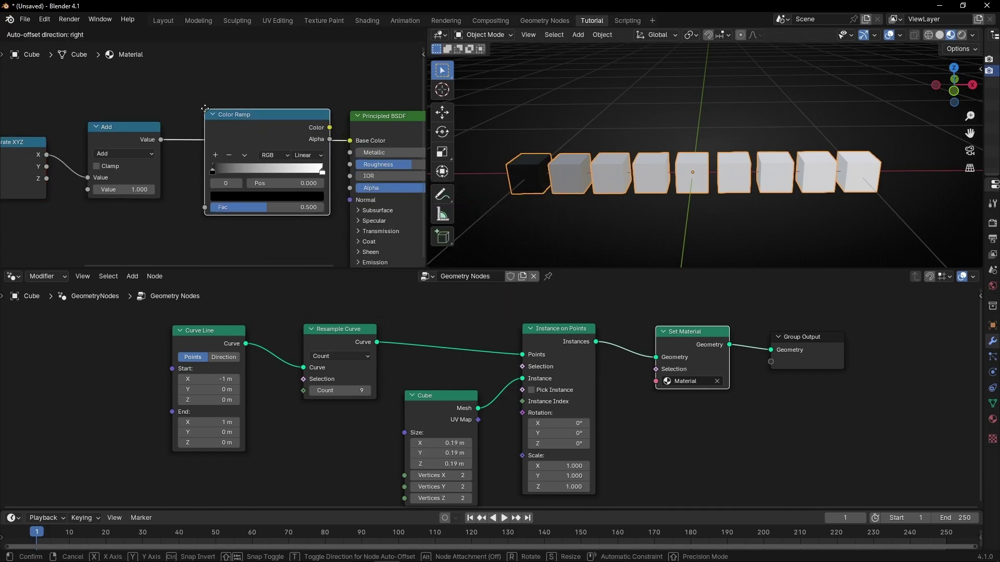
left_click(211, 112)
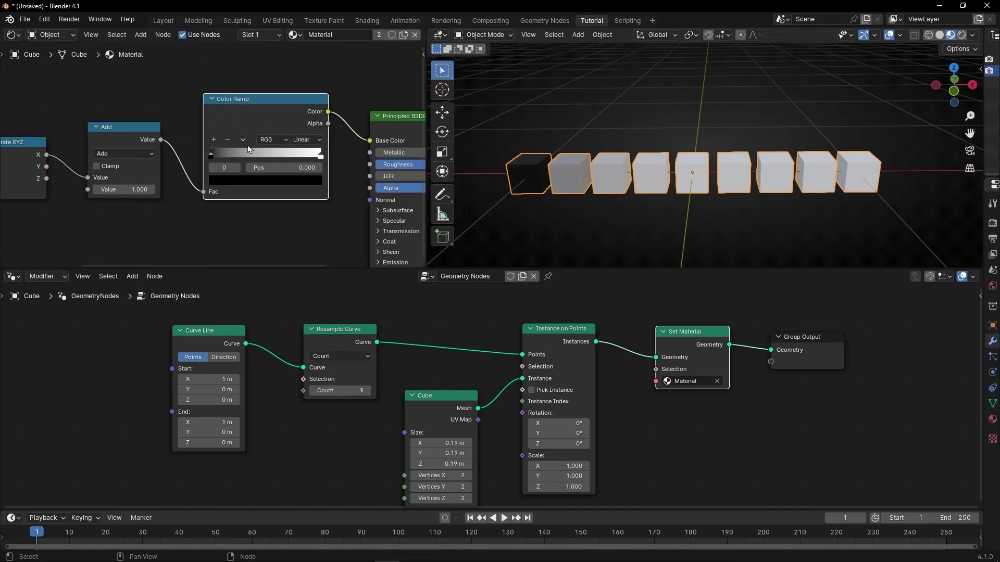
- Change the Color Ramp's first stop at position 0 to a fully bright, saturated yellow
scroll(229, 148, "up", 3)
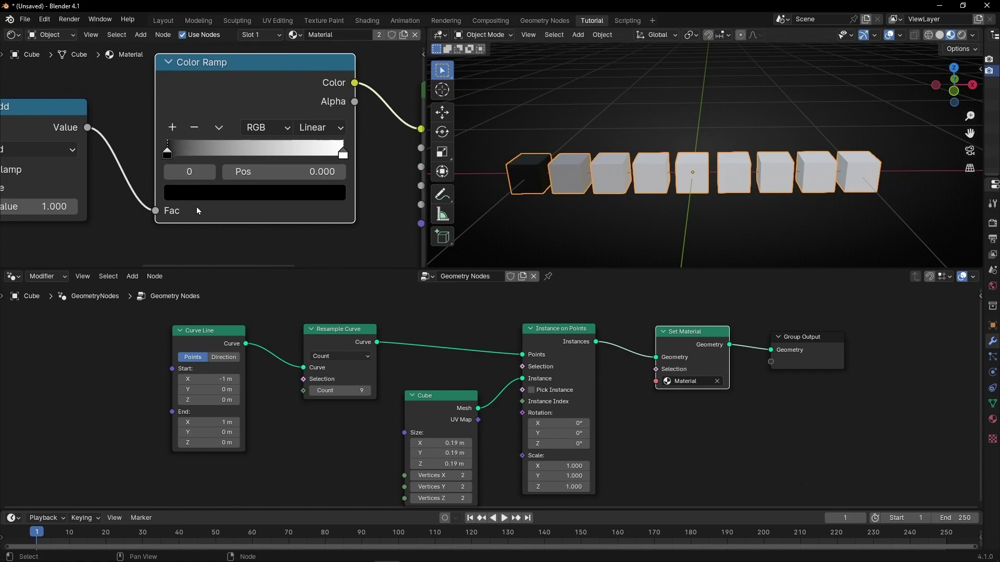
left_click(201, 194)
left_click_drag(330, 243, 330, 210)
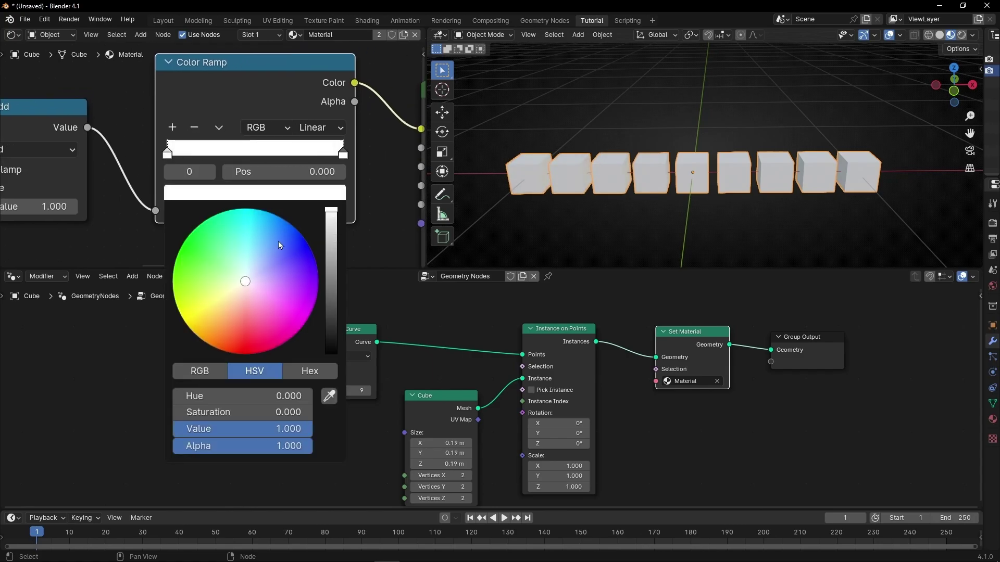
left_click_drag(219, 306, 185, 315)
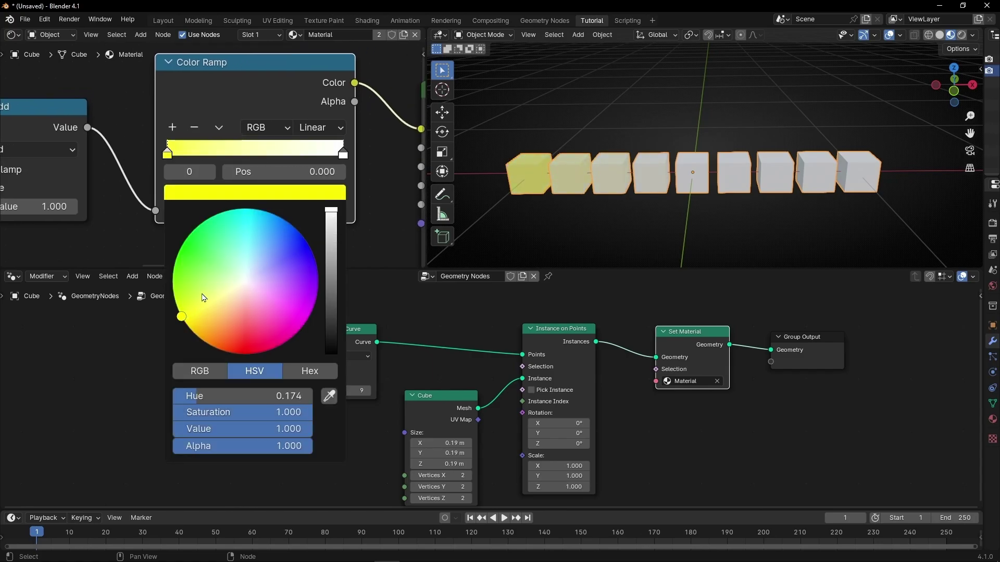
- Add a middle stop to the Color Ramp at position 0.5 and color it red
left_click(175, 129)
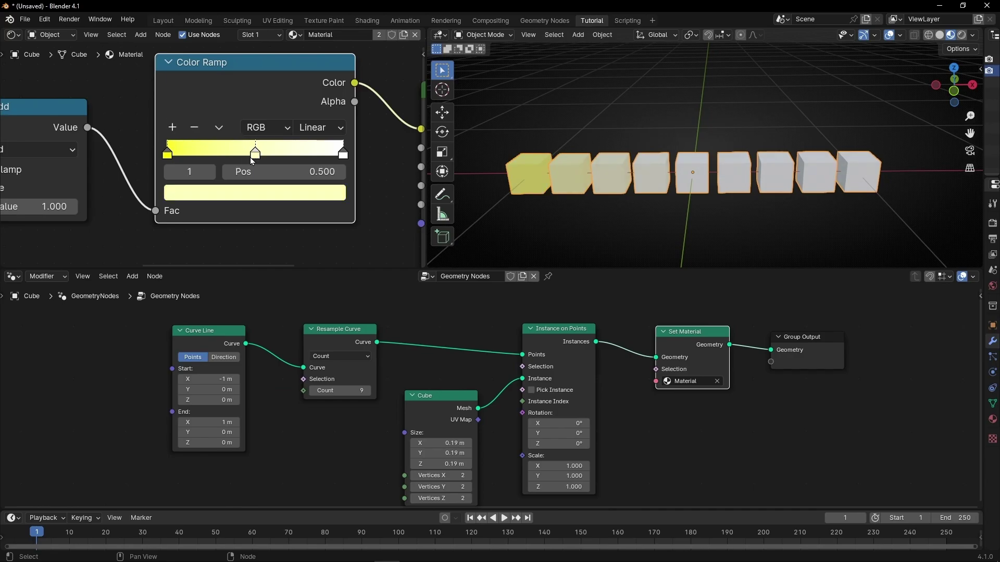
left_click(250, 196)
left_click(284, 245)
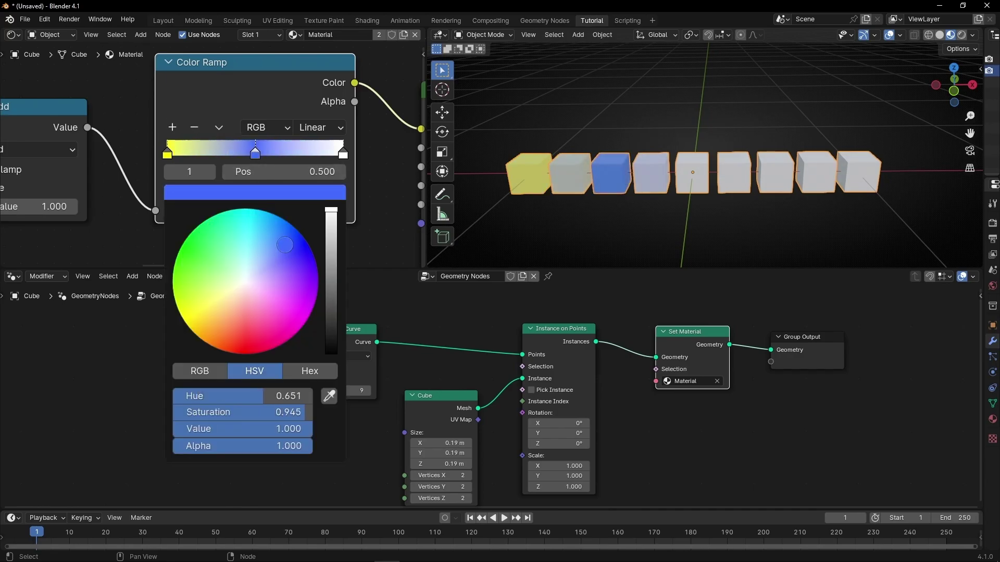
left_click_drag(284, 244, 247, 358)
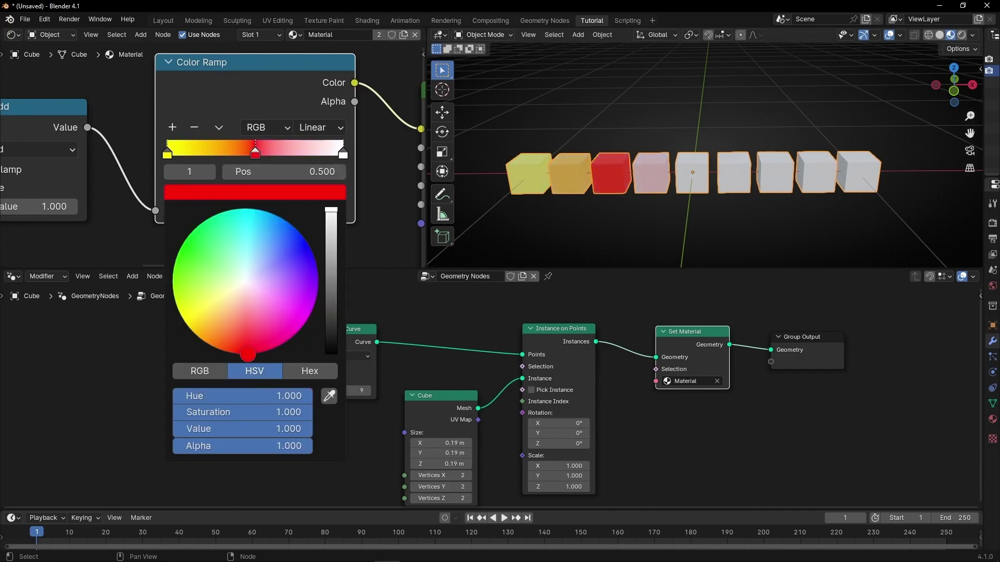
- Color the Color Ramp's last stop blue with hue 0.641 and saturation 0.998
left_click(342, 153)
left_click(297, 192)
left_click_drag(282, 247, 285, 224)
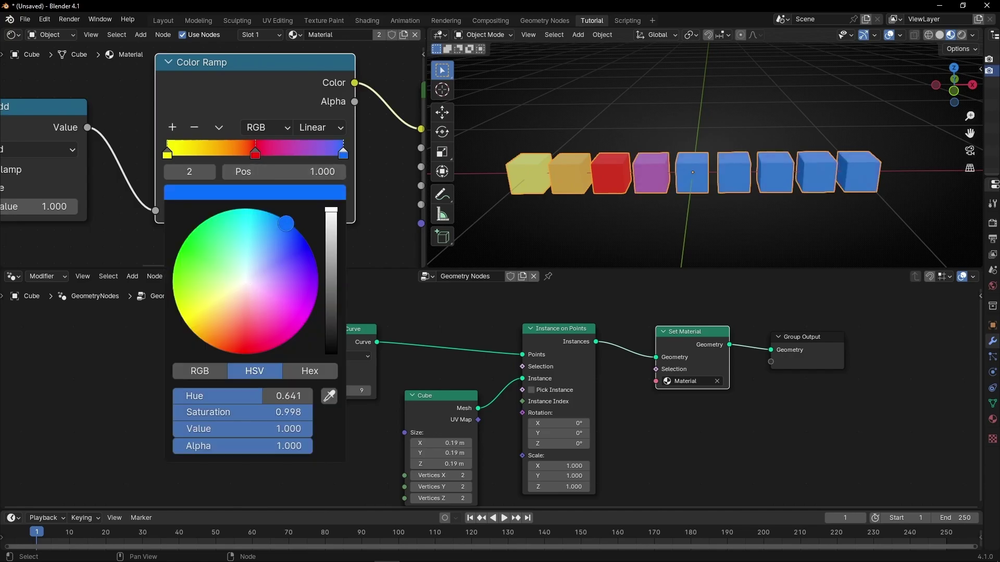
- Tidy the shader tree by arranging the Object Info and Separate XYZ nodes beside the Add node
scroll(330, 177, "down", 3)
middle_click_drag(178, 228, 232, 221)
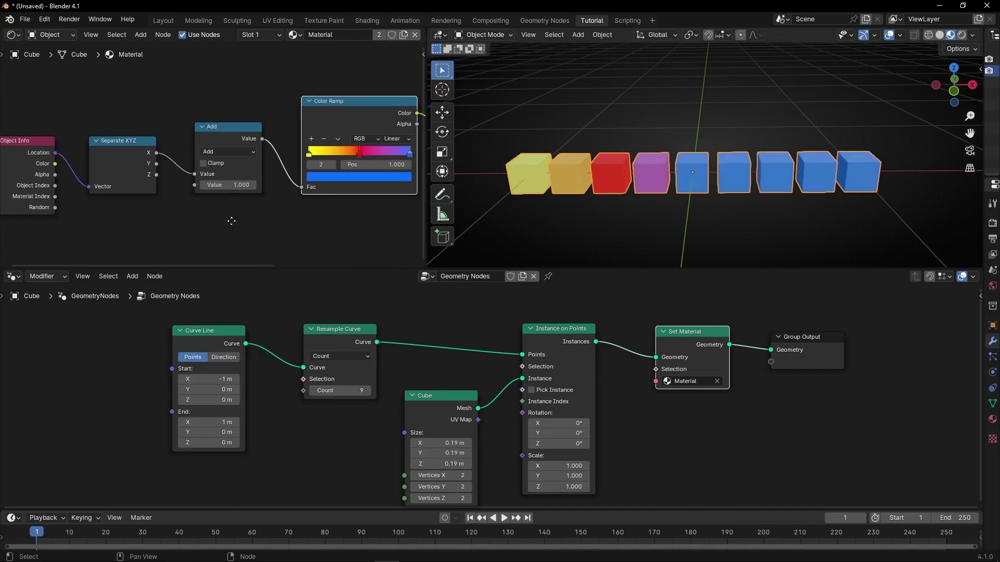
left_click_drag(43, 141, 102, 142)
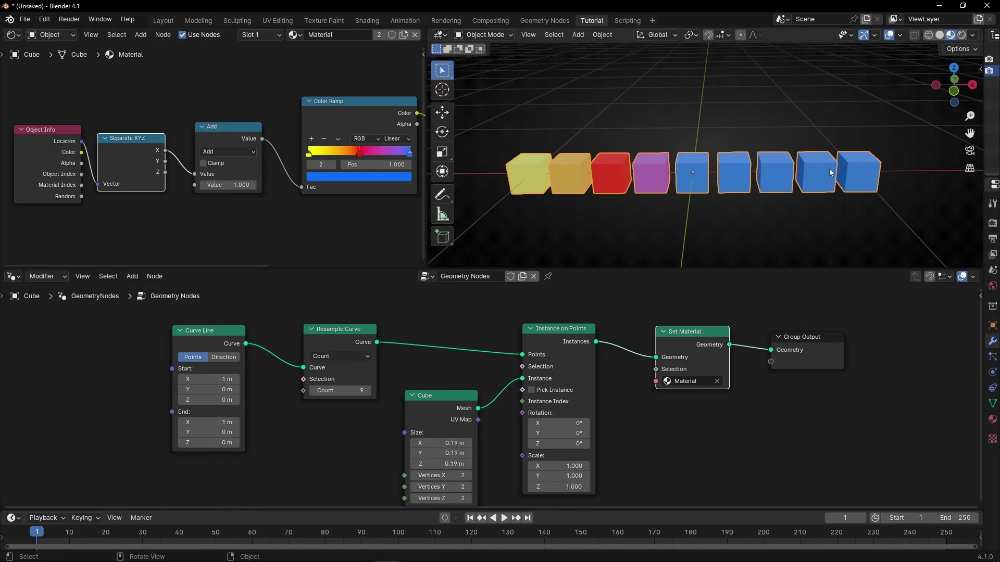
- Set the Add node's value to 0 and select the Color Ramp's yellow stop
left_click(237, 185)
type("0")
key("Return")
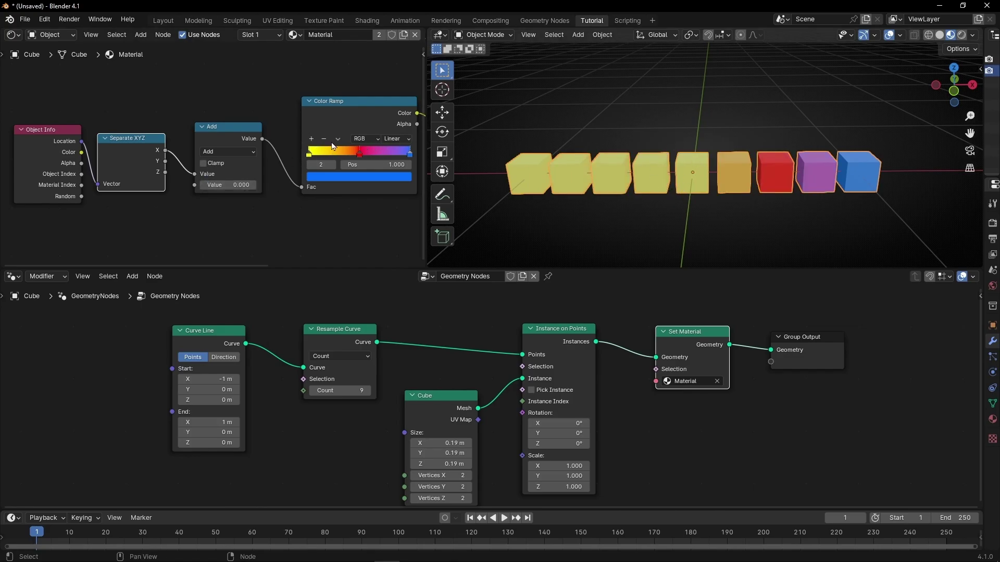
scroll(302, 155, "up", 4)
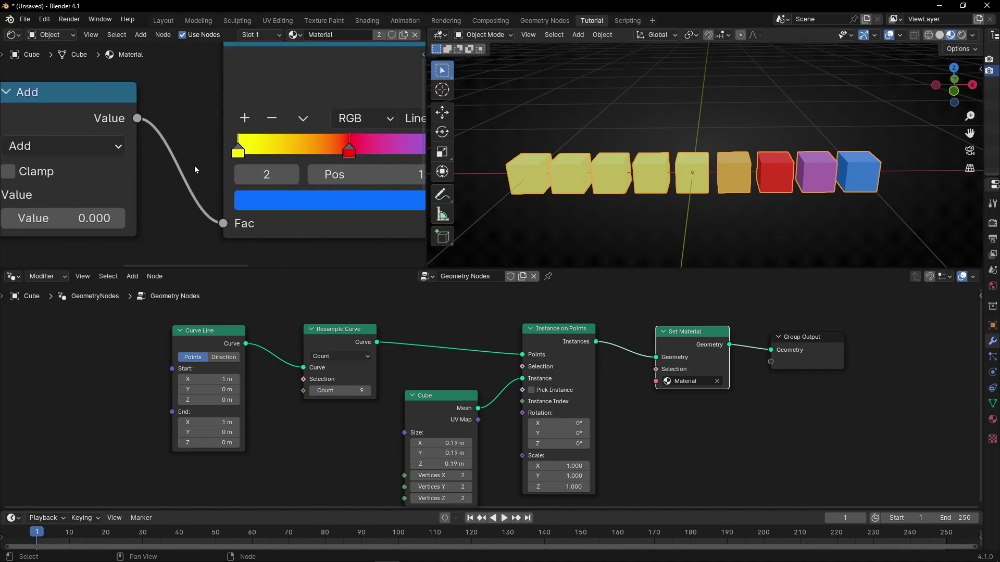
left_click(239, 152)
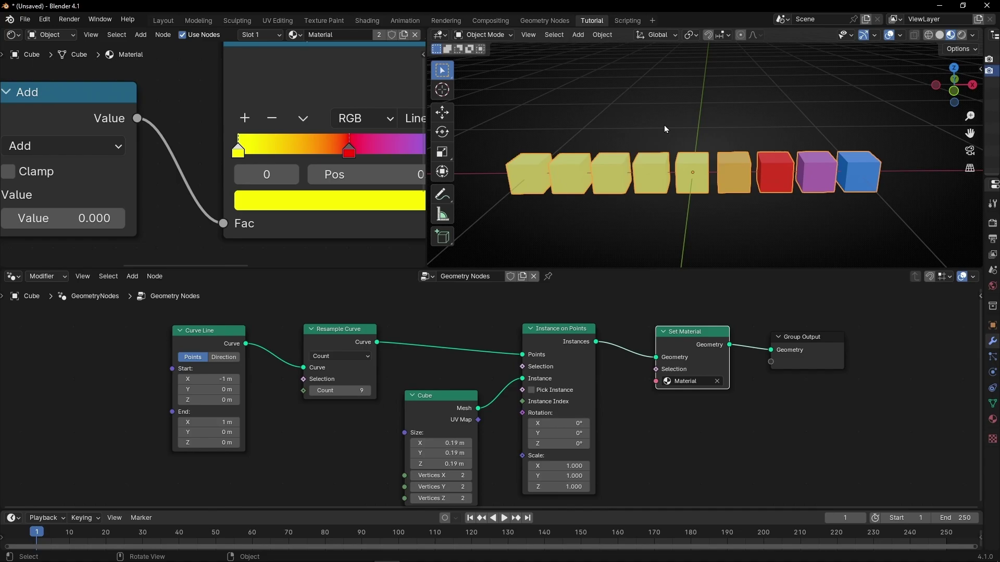
- Maximize the 3D viewport and annotate a long arrow above the cube row pointing toward the blue cube
left_click(443, 194)
key("ctrl+space")
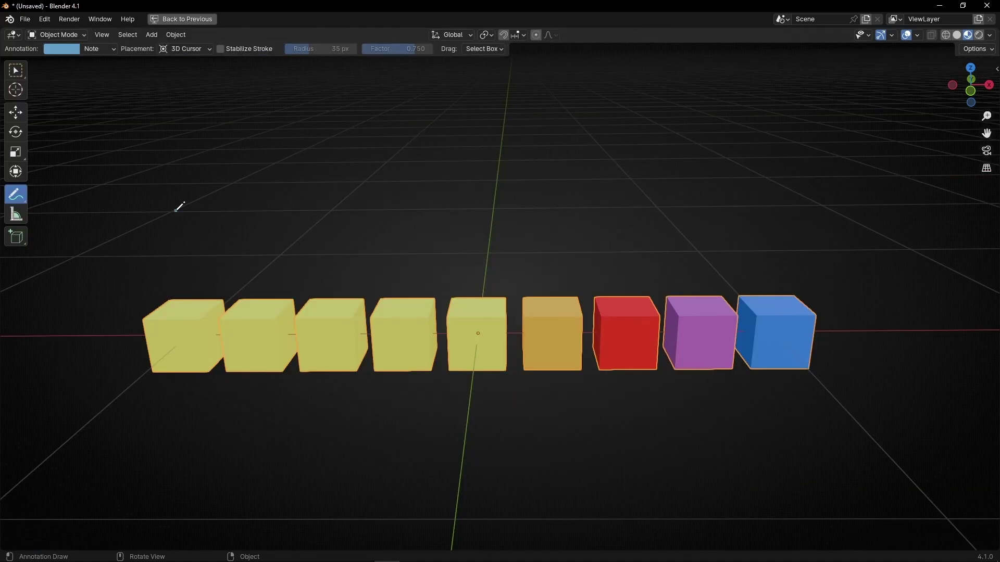
left_click_drag(176, 211, 686, 210)
mouse_move(642, 185)
left_mouse_down()
mouse_move(709, 211)
mouse_move(651, 239)
left_mouse_up()
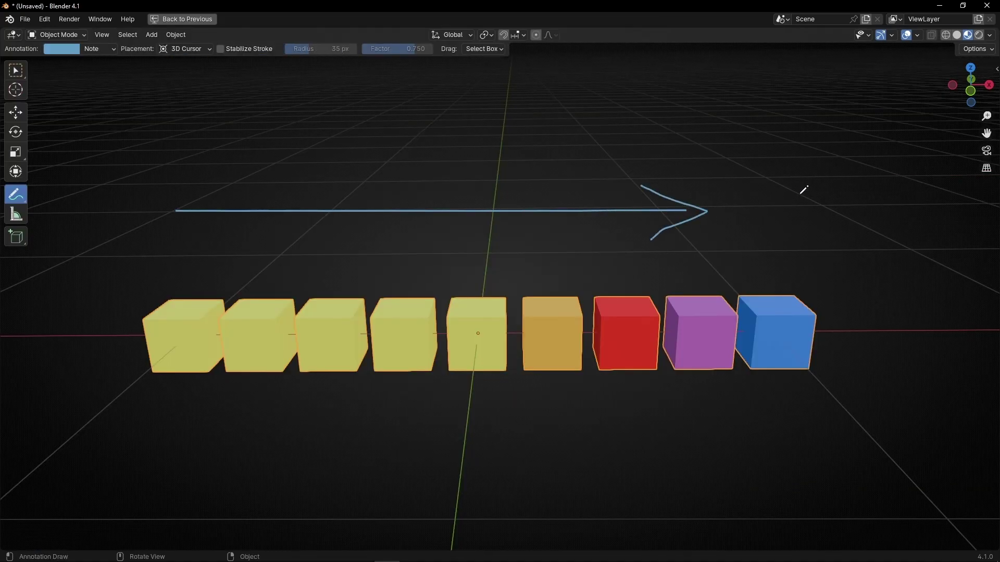
- Annotate "+ X" beyond the arrowhead and restore the viewport to its normal size
mouse_move(738, 204)
left_mouse_down()
mouse_move(788, 203)
mouse_move(762, 222)
left_mouse_up()
left_click_drag(883, 164, 832, 213)
left_click_drag(828, 160, 886, 219)
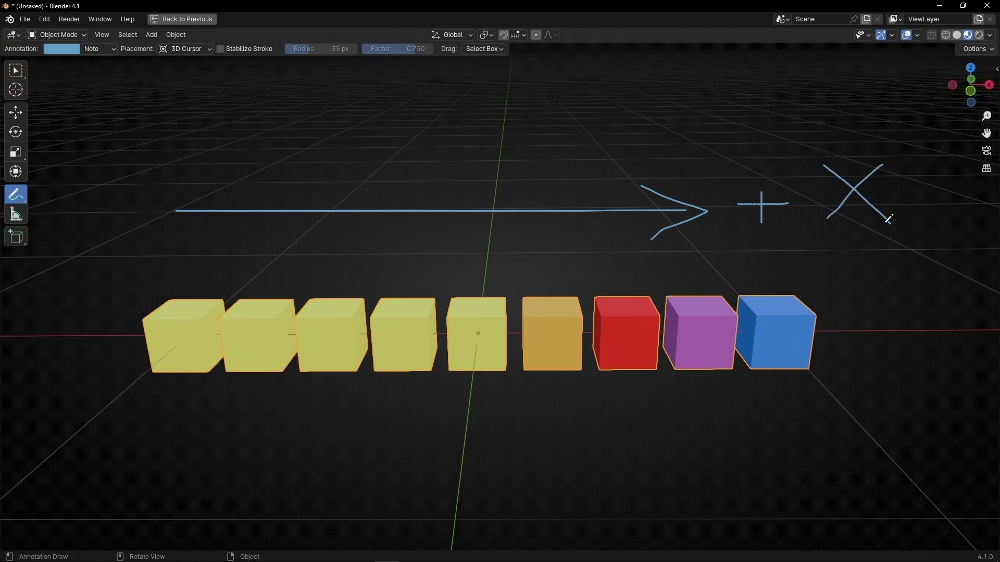
key("ctrl+space")
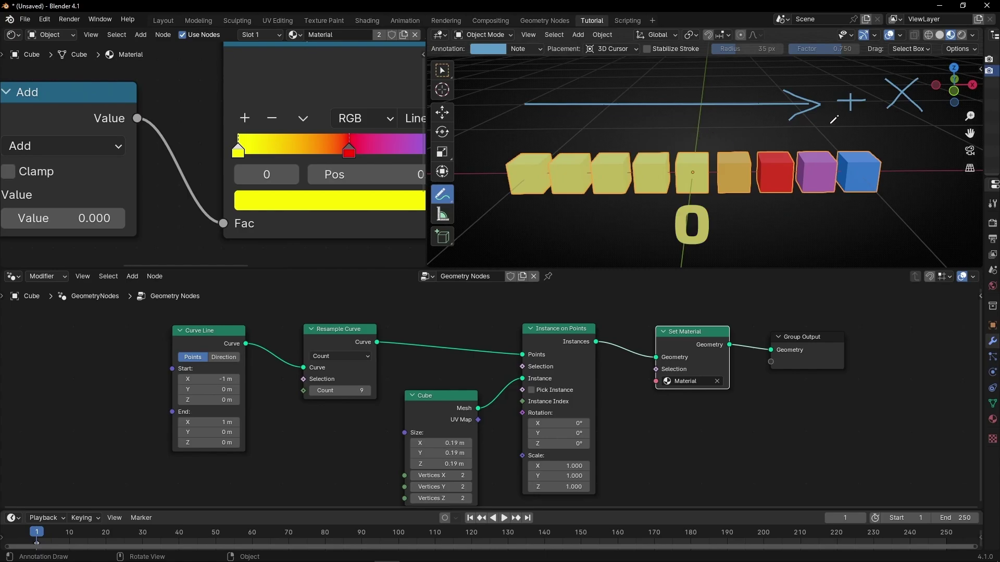
- Annotate a bracket beneath the cubes, spanning from the center cube to the blue cube
scroll(214, 124, "down", 2)
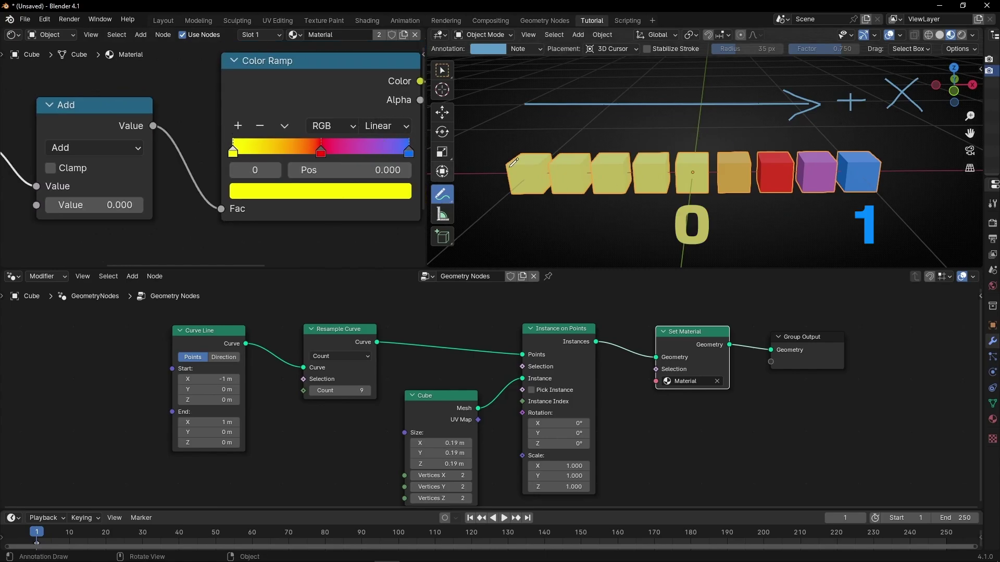
mouse_move(684, 203)
left_mouse_down()
mouse_move(692, 215)
mouse_move(888, 220)
mouse_move(885, 194)
left_mouse_up()
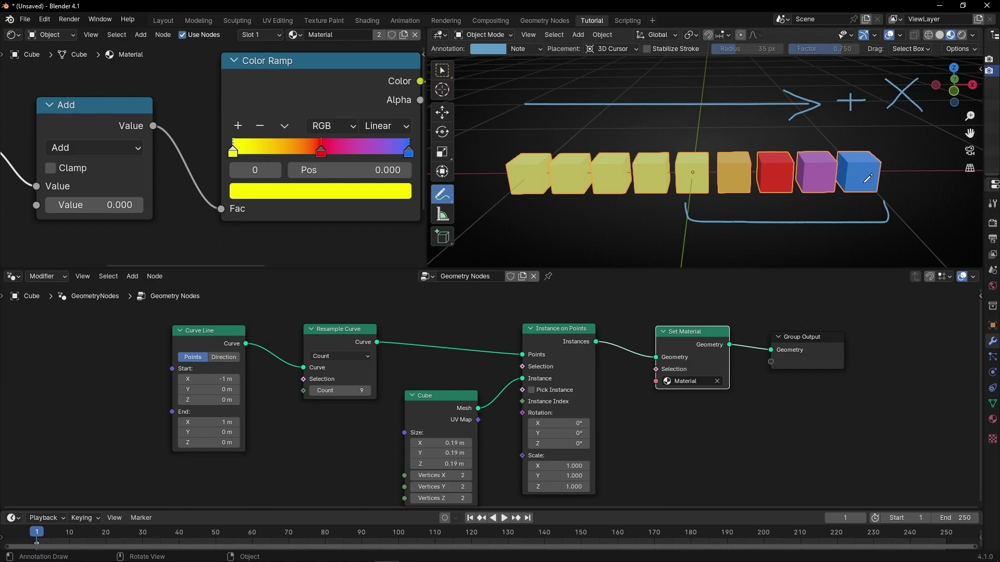
- Erase the bracket annotation beneath the cubes and set the Add node's value to 1
mouse_move(687, 218)
left_mouse_down("ctrl")
mouse_move(714, 230)
mouse_move(894, 231)
left_mouse_up("ctrl")
middle_click_drag(197, 238, 265, 235)
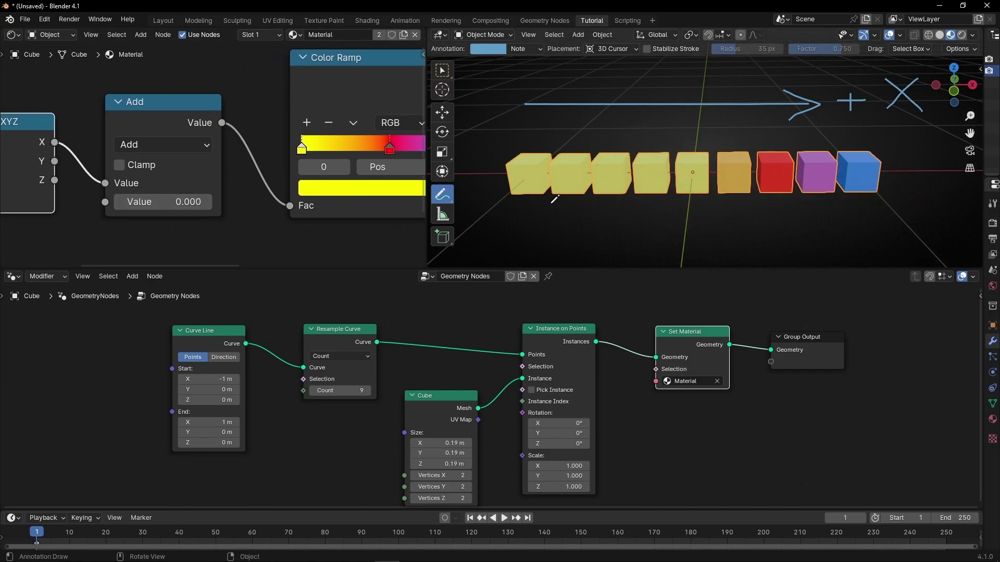
left_click_drag(173, 201, 257, 201)
left_click(160, 204)
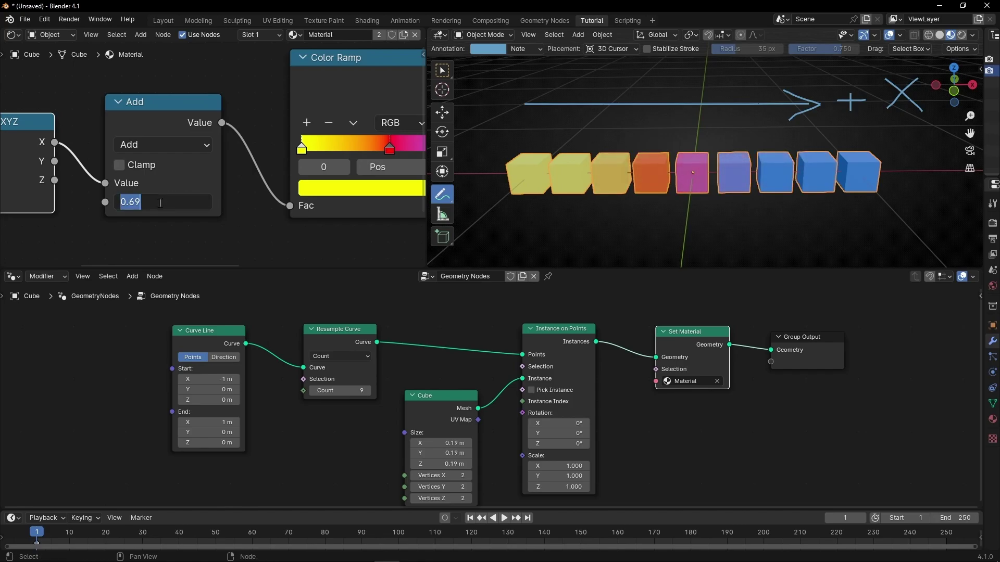
type("1")
key("Return")
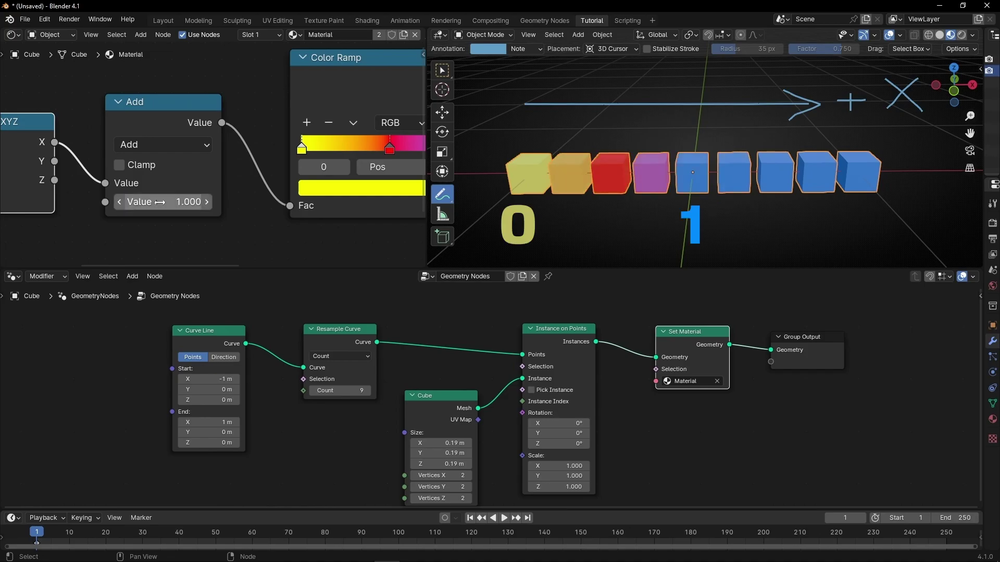
- Try Add node values of -0.220 and 0.690 to shift the Color Ramp colors along the cube row
middle_click_drag(340, 239, 208, 239)
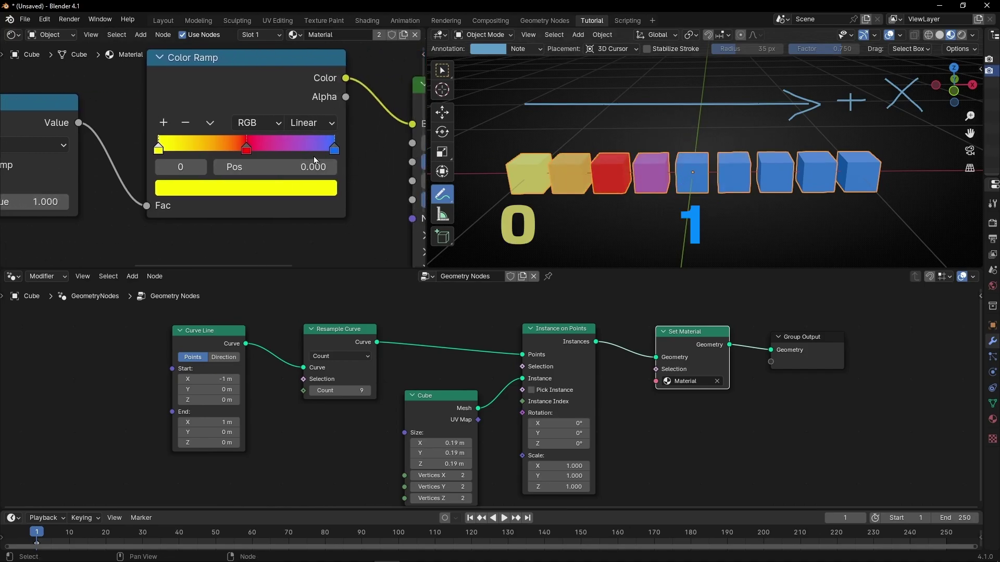
middle_click_drag(87, 185, 234, 230)
scroll(233, 226, "up", 1)
left_click_drag(224, 215, 260, 210, "shift")
middle_click_drag(328, 217, 270, 221)
left_click_drag(156, 215, 43, 215, "shift")
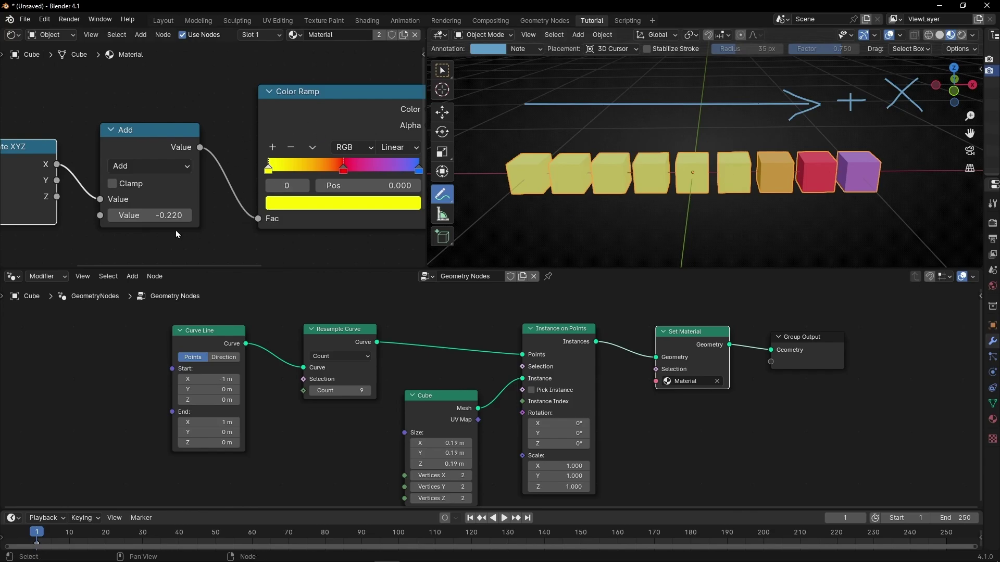
left_click_drag(172, 215, 146, 215)
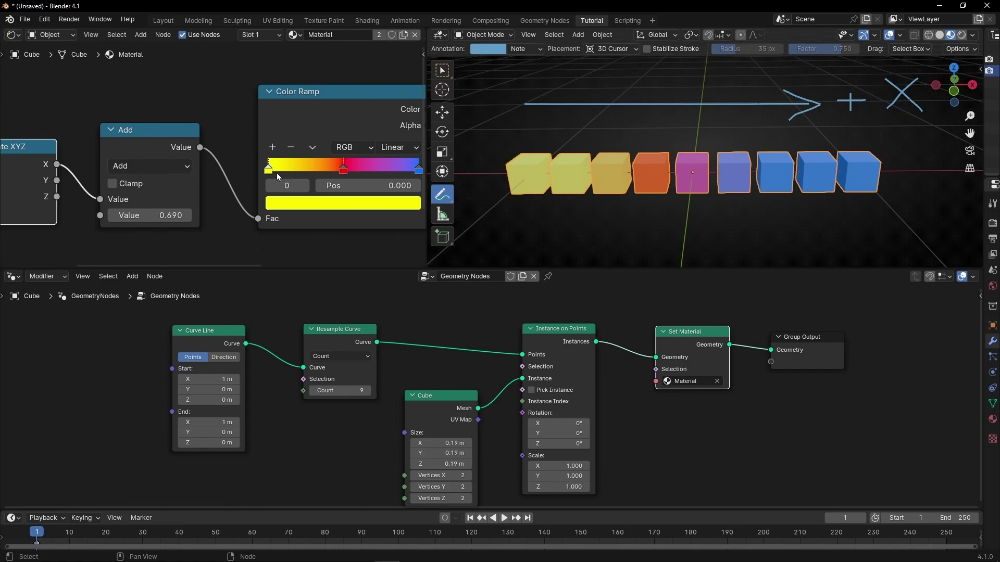
- Set the Add node's value to 0 and annotate a bracket beneath the entire cube row
left_click(158, 209)
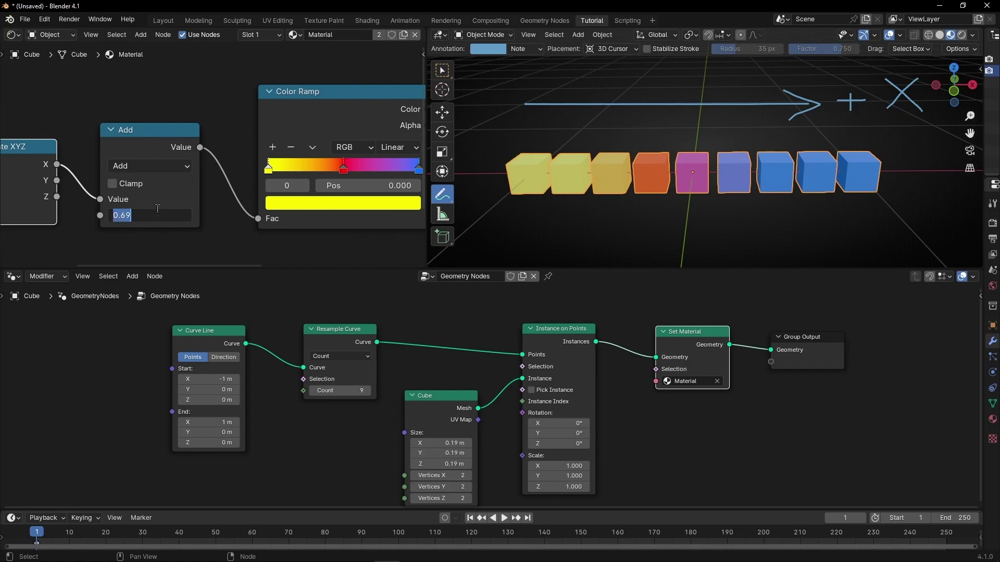
type("0")
key("Return")
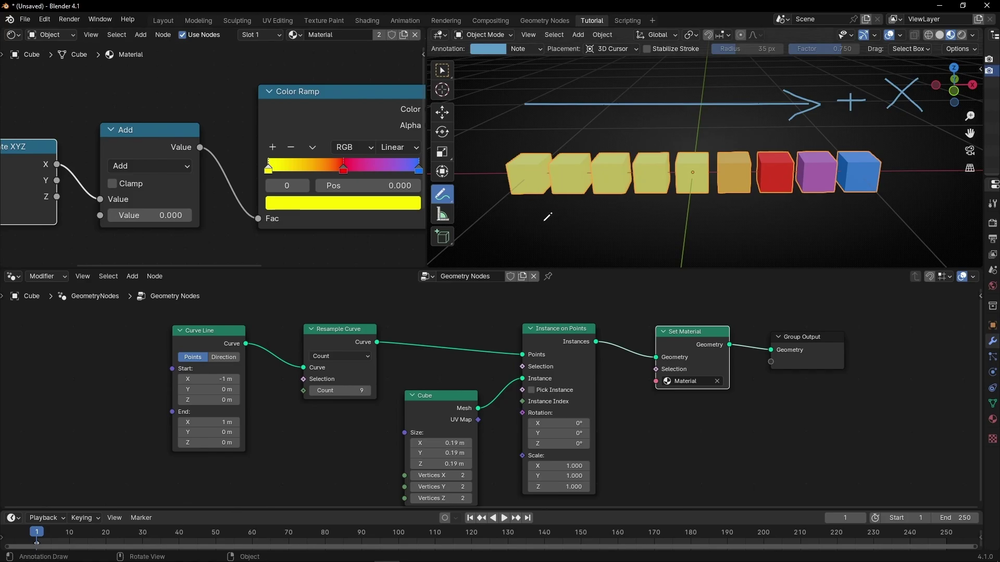
mouse_move(512, 208)
left_mouse_down()
mouse_move(527, 225)
mouse_move(828, 229)
mouse_move(871, 211)
left_mouse_up()
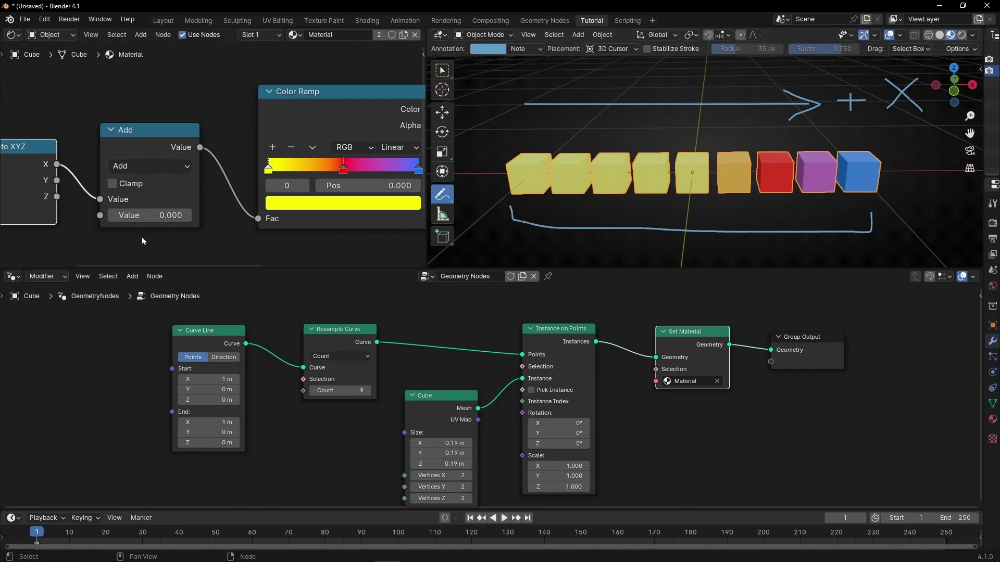
- Move the Object Info and Separate XYZ nodes away from the Add node to make room between them
middle_click_drag(97, 238, 264, 233)
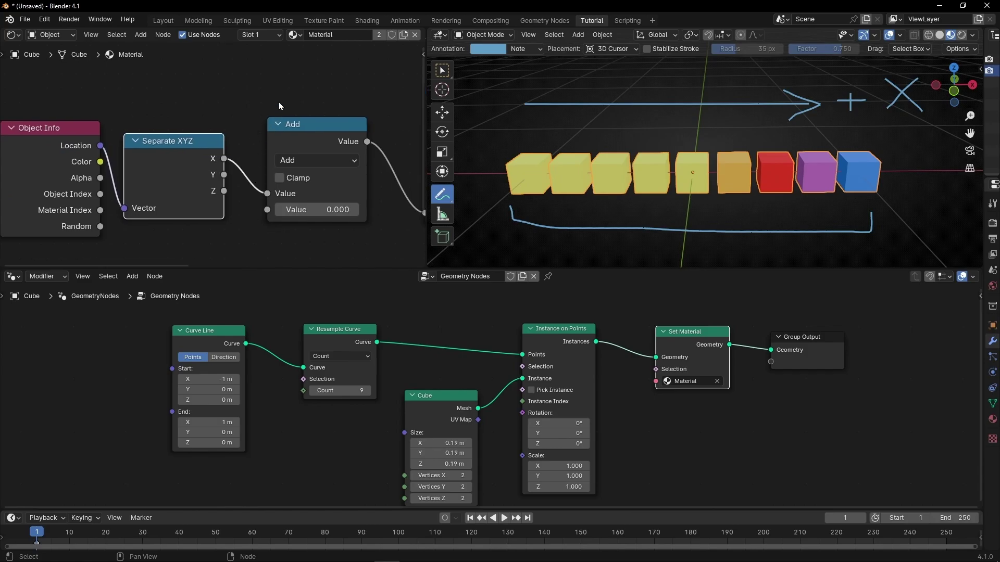
left_click_drag(234, 81, 28, 225)
key("g")
left_click(89, 181)
- Duplicate the Add node onto the link between Separate XYZ and Add, and switch the copy to Multiply
left_click(311, 134)
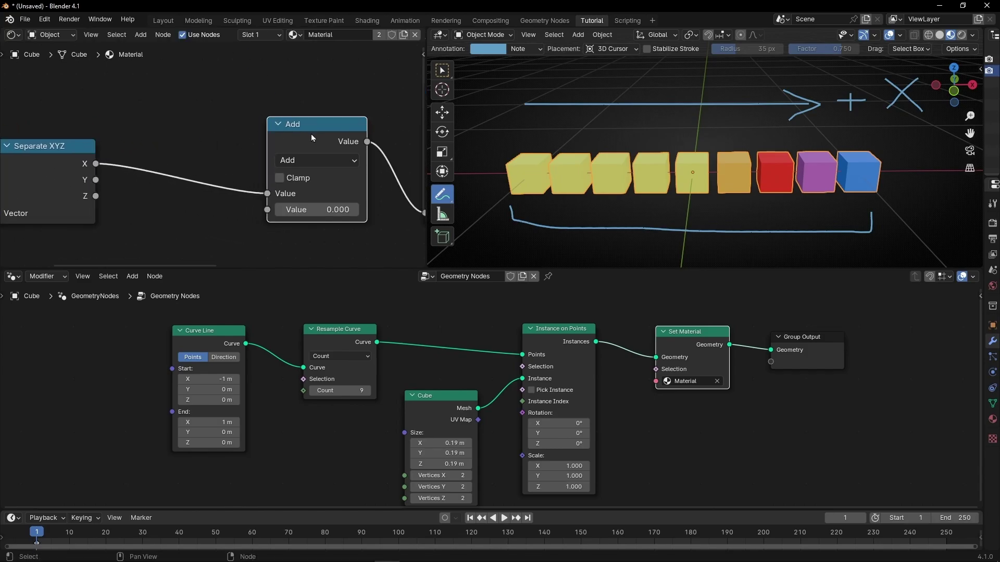
key("shift+d")
left_click(196, 135)
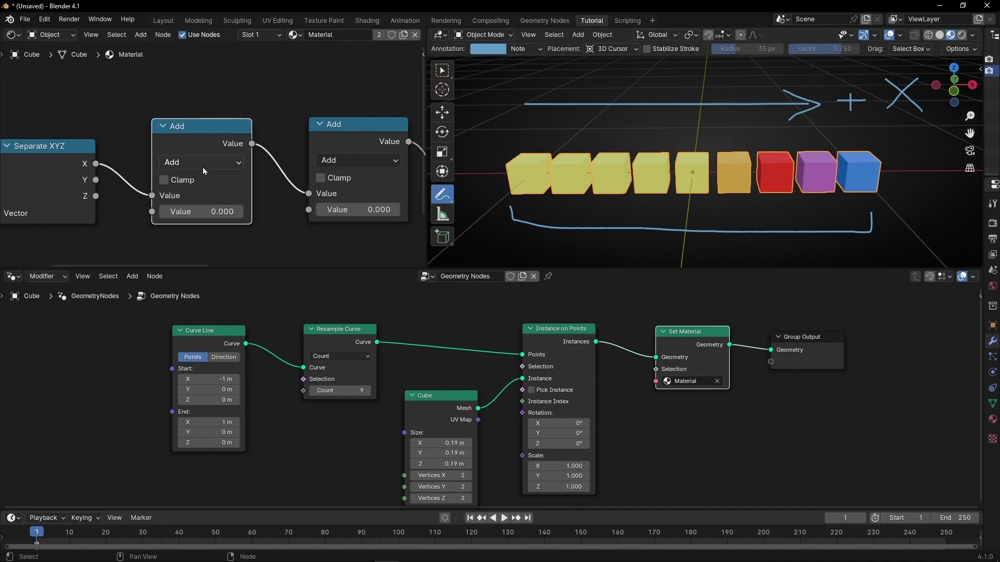
left_click(206, 162)
left_click(198, 231)
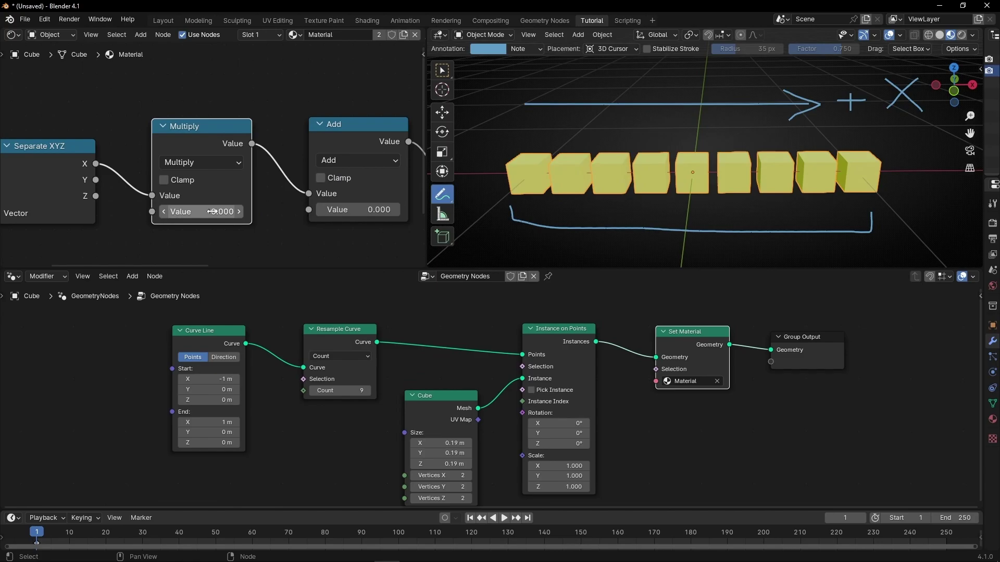
- Set the Multiply node's value to 1
left_click_drag(201, 212, 236, 211, "shift")
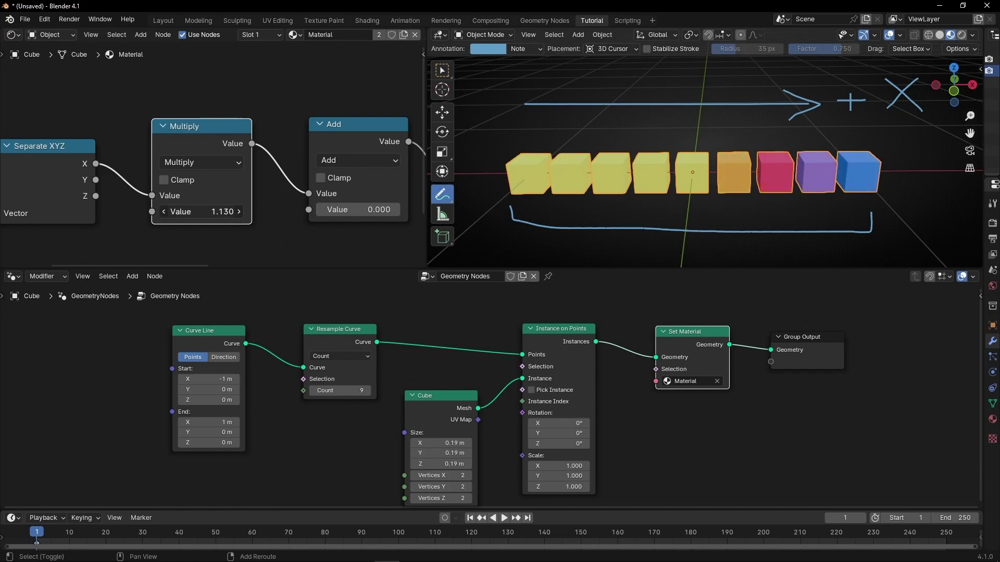
left_click(208, 212)
type("1")
key("Return")
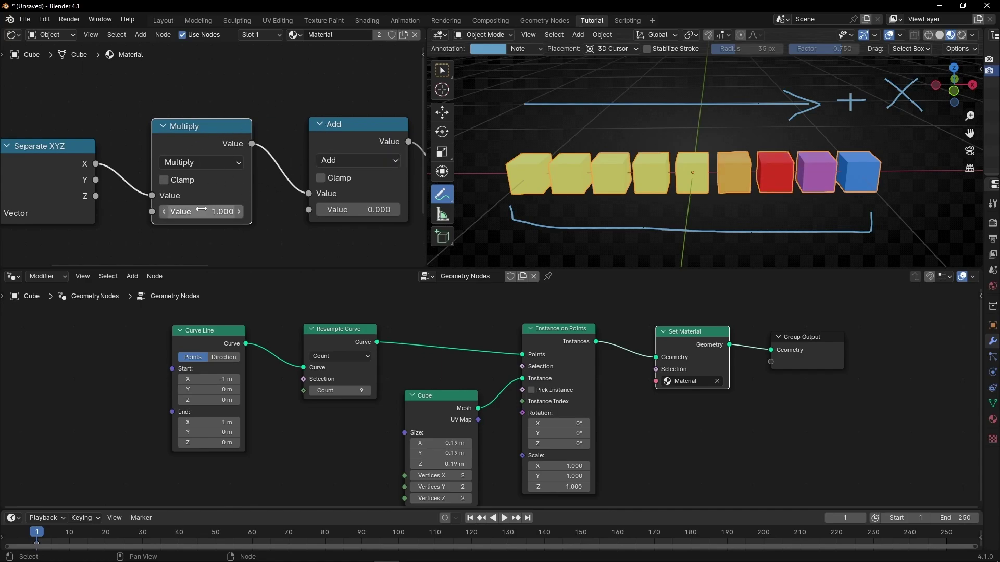
- Try Multiply values of 1.920 and 0.700, and set the Add node's value to 0.400 to spread the gradient
left_click_drag(209, 211, 248, 212, "shift")
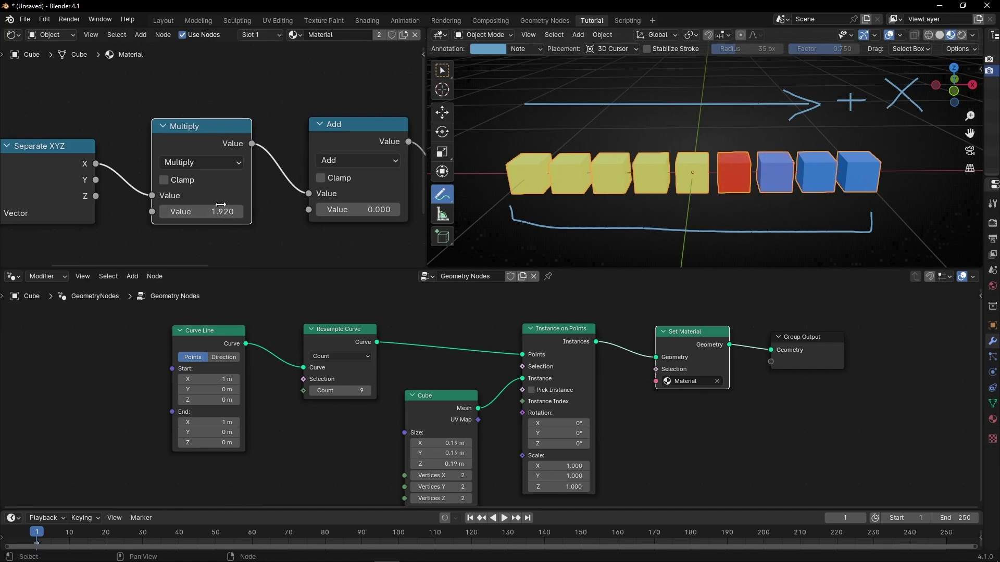
left_click_drag(229, 212, 204, 212, "shift")
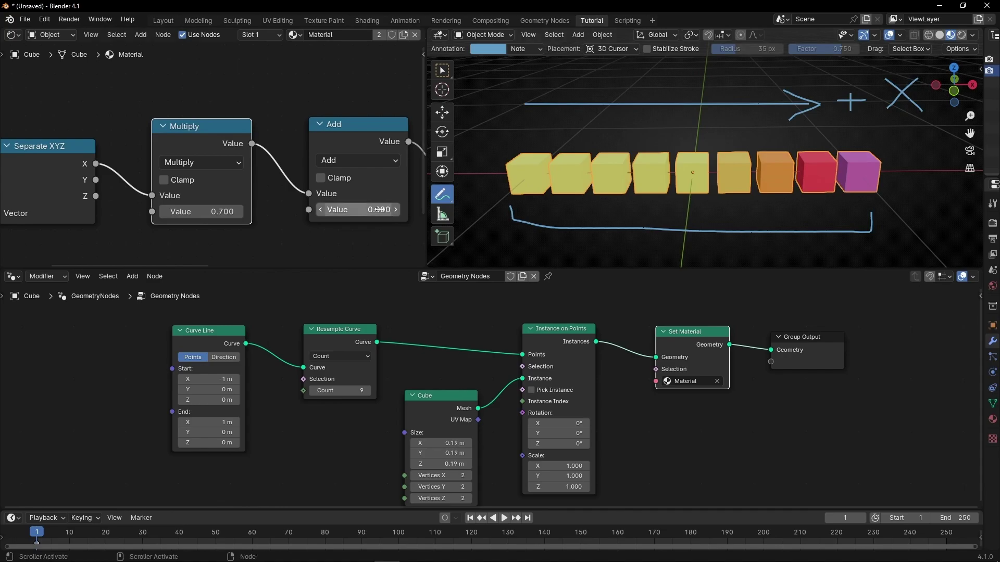
left_click_drag(359, 210, 371, 209, "shift")
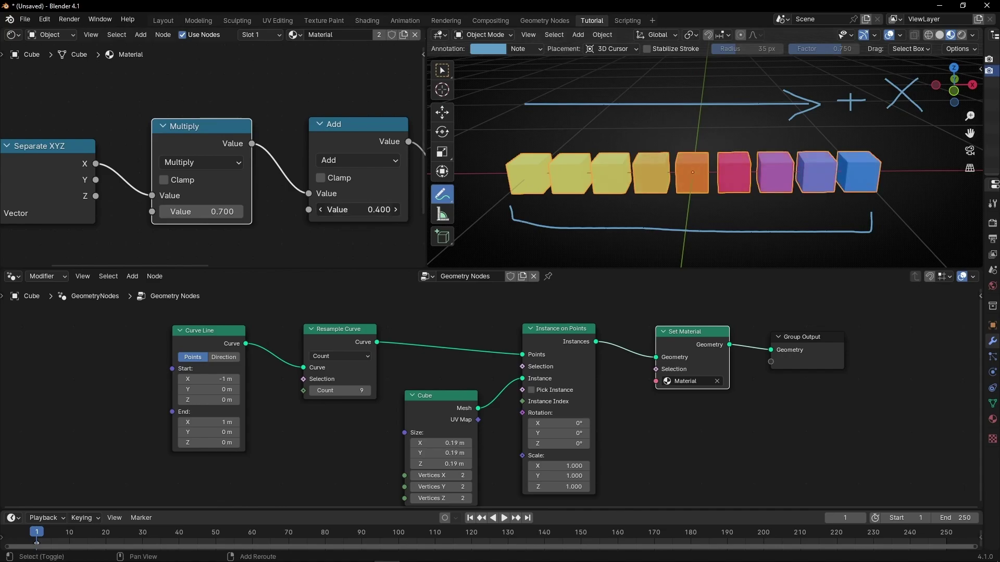
scroll(396, 231, "down", 2)
middle_click_drag(396, 231, 285, 236)
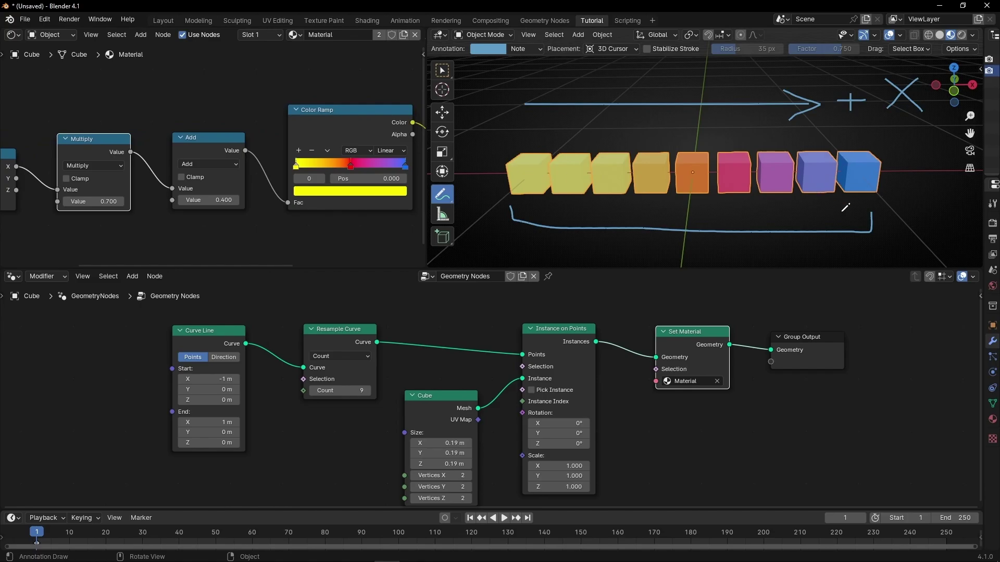
scroll(174, 229, "up", 2)
scroll(133, 238, "down", 1)
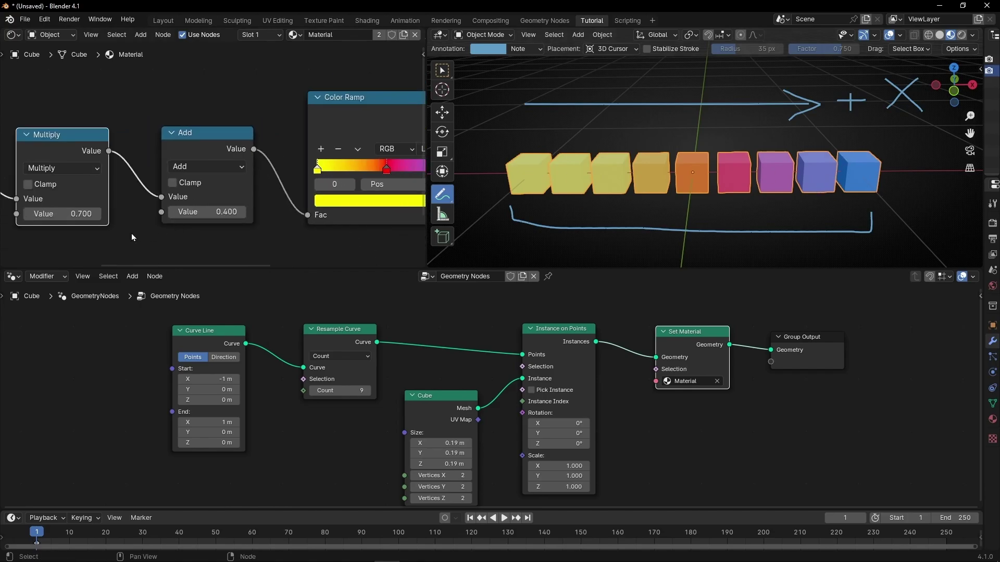
- Set the Add node's value to 0.590 and the Multiply node's value to 0.4
middle_click_drag(131, 233, 196, 214)
left_click_drag(271, 192, 307, 192, "shift")
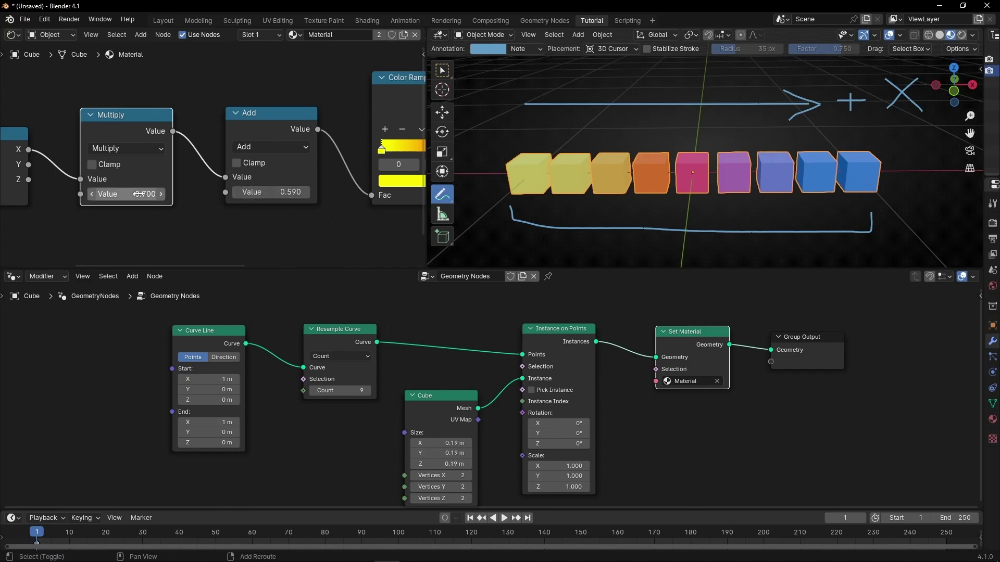
mouse_move(125, 194)
left_mouse_down("shift")
mouse_move(99, 194)
mouse_move(138, 194)
left_mouse_up("shift")
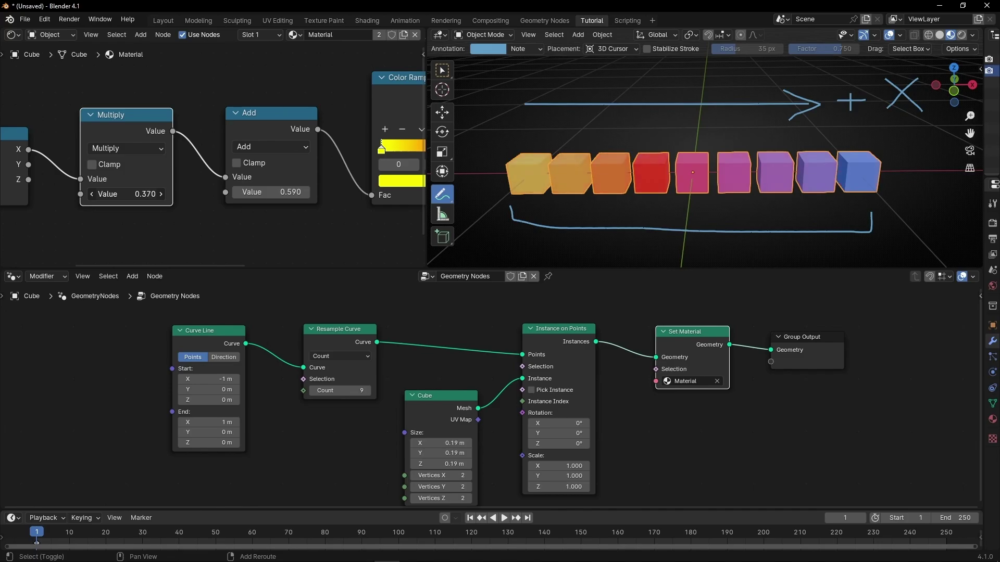
left_click(135, 194)
type("0.4")
key("Return")
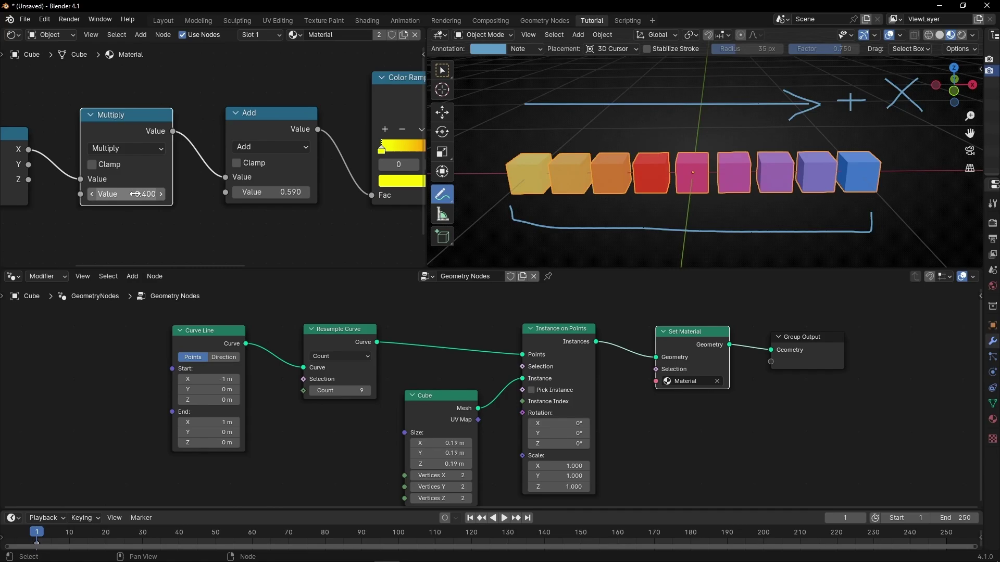
- Duplicate the Add node onto the link before the Color Ramp and switch the copy to Fraction
scroll(366, 220, "down", 3)
middle_click_drag(360, 221, 241, 223)
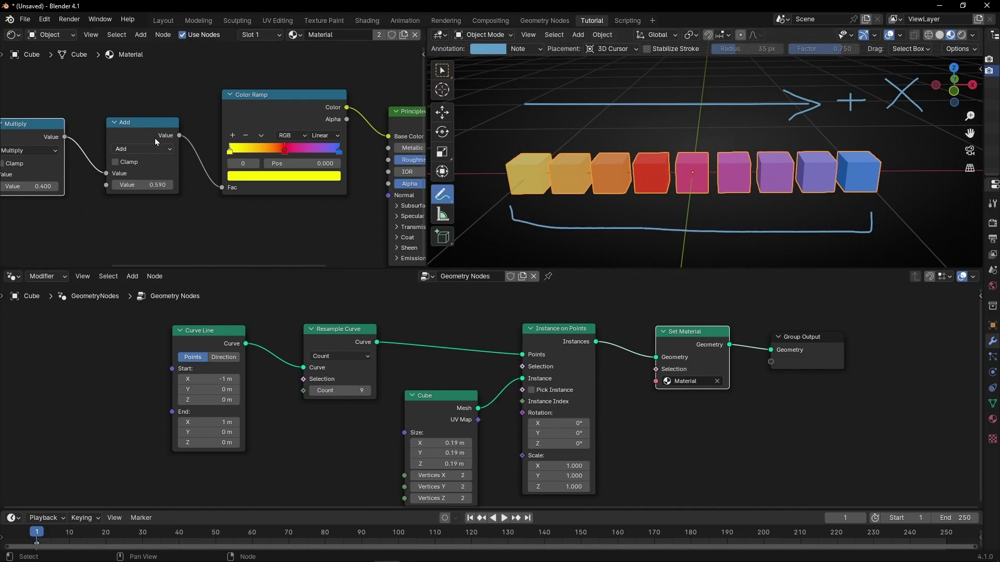
left_click_drag(156, 141, 126, 140)
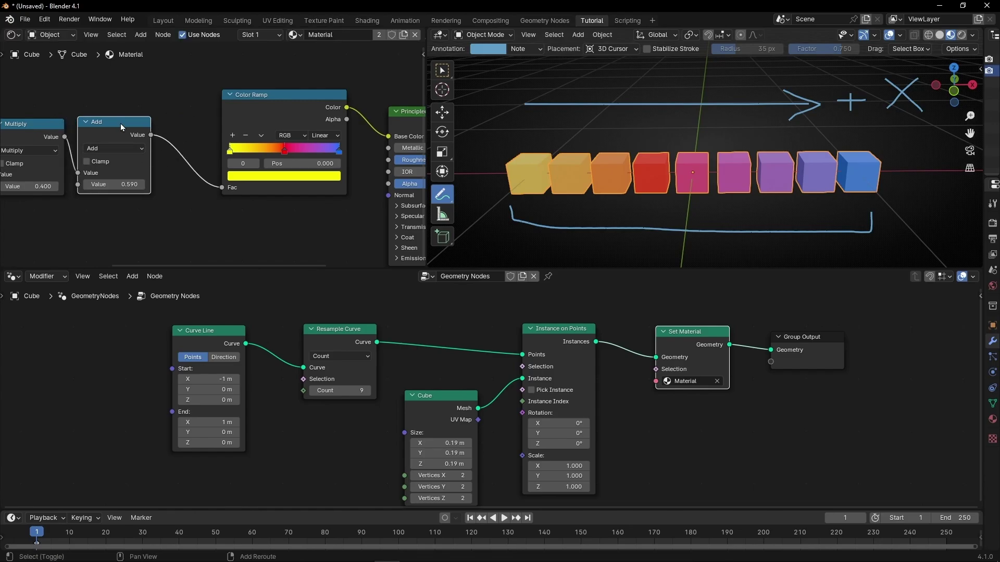
key("shift+d")
left_click(205, 122)
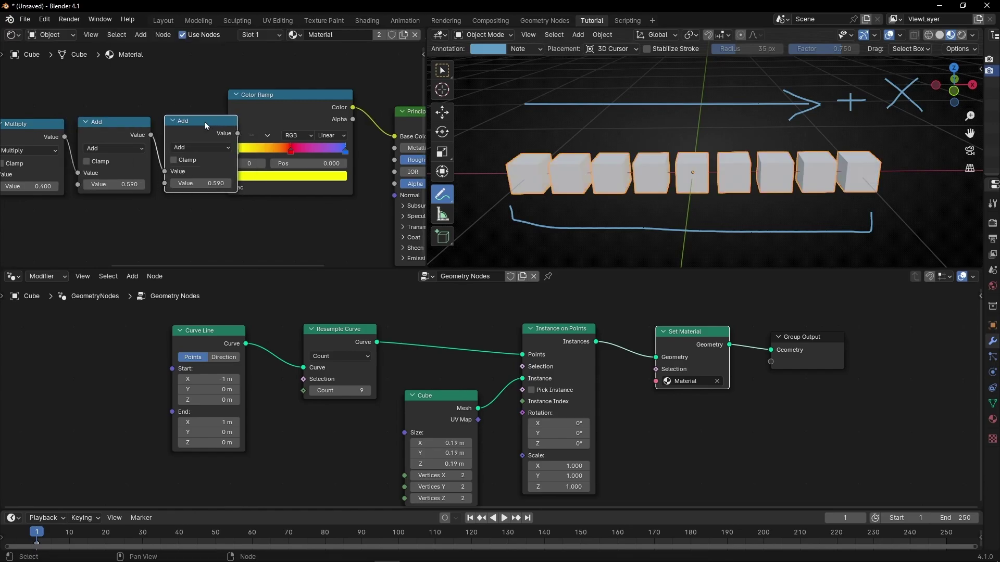
left_click(230, 145)
left_click(378, 225)
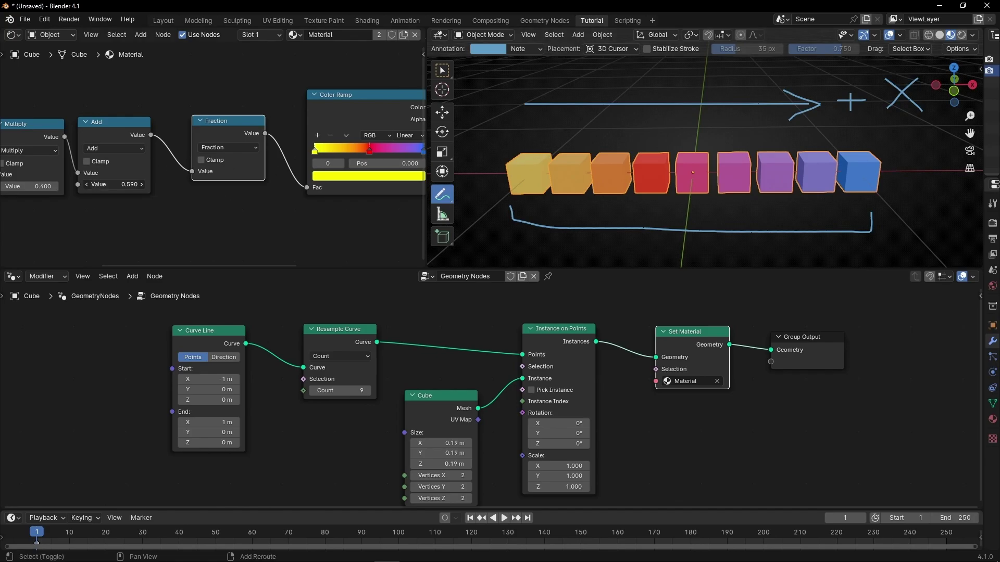
- Raise the Add node's value to 0.890 and erase all annotations from the 3D viewport
left_click_drag(114, 185, 135, 184, "shift")
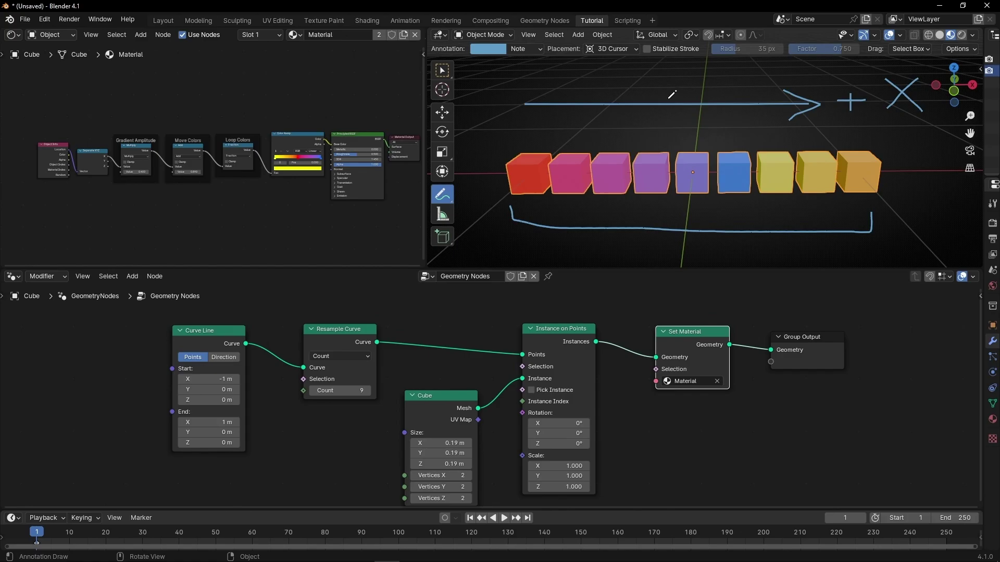
scroll(664, 173, "down", 3)
mouse_move(771, 119)
left_mouse_down("ctrl")
mouse_move(725, 212)
mouse_move(651, 239)
mouse_move(635, 258)
left_mouse_up("ctrl")
- Make the Curve Line vertical with Start X 0 m, Z 1 m and End X 0 m, Z -1 m
middle_click_drag(441, 390, 502, 381)
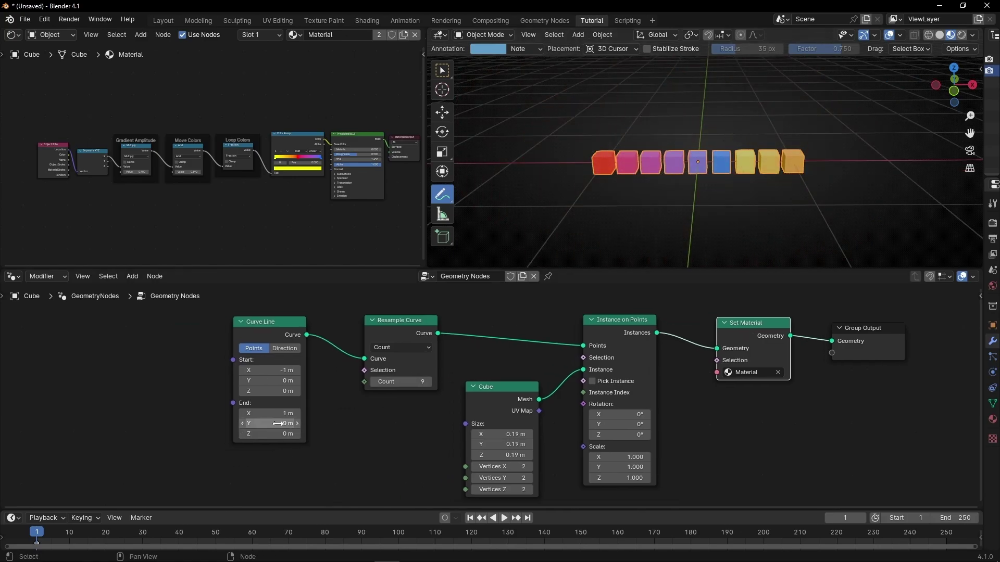
left_click(277, 370)
type("0")
key("Tab")
key("Tab")
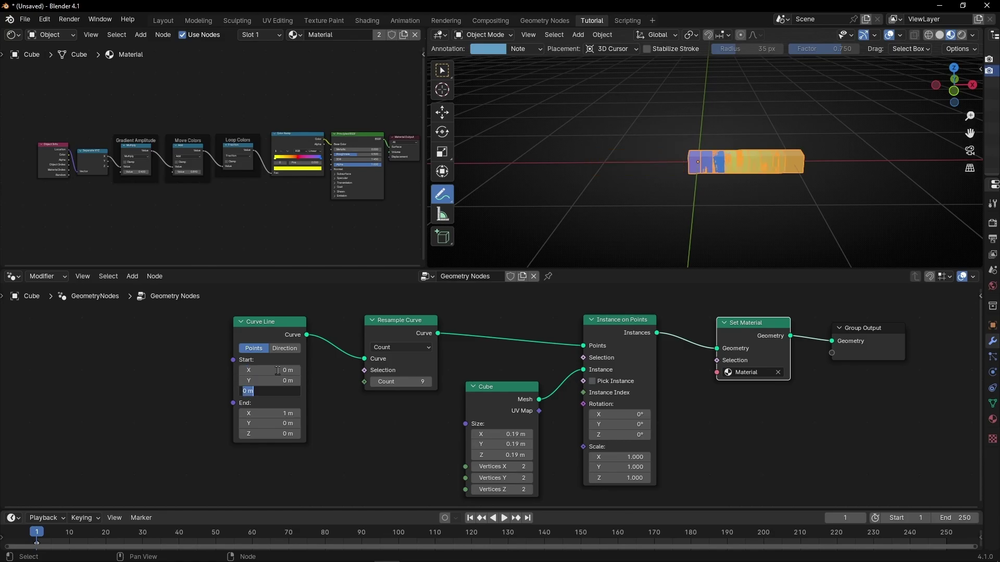
type("1")
key("Tab")
type("0")
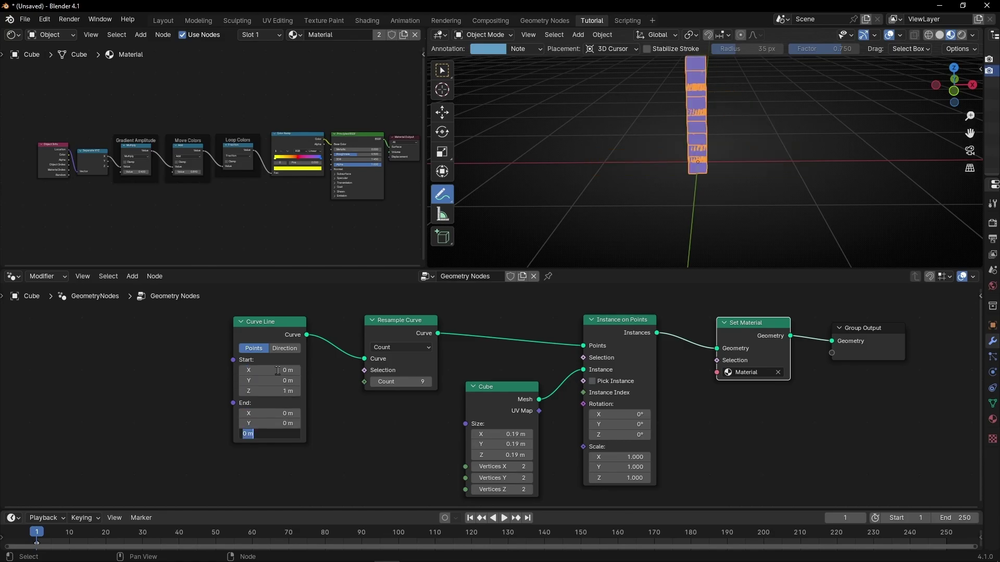
key("Return")
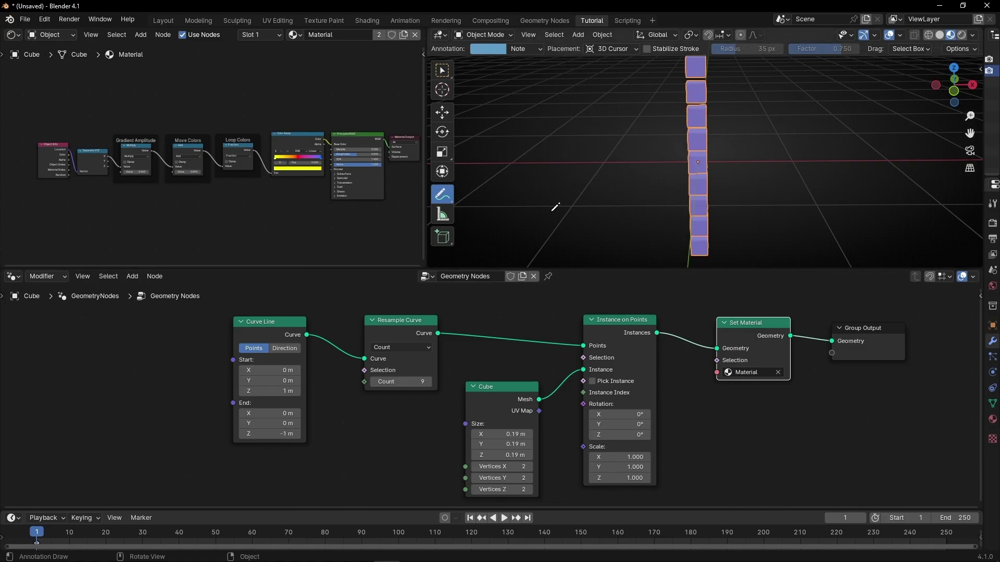
- Connect the Separate XYZ node's Z output to the Multiply node's input in place of the X output
middle_click_drag(742, 180, 675, 196)
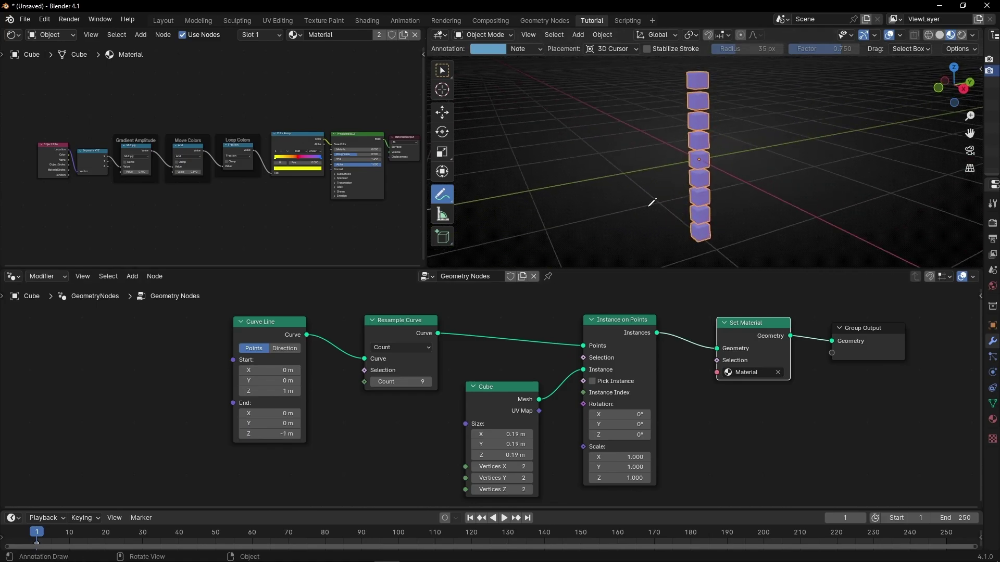
scroll(72, 230, "up", 8)
middle_click_drag(62, 239, 308, 237)
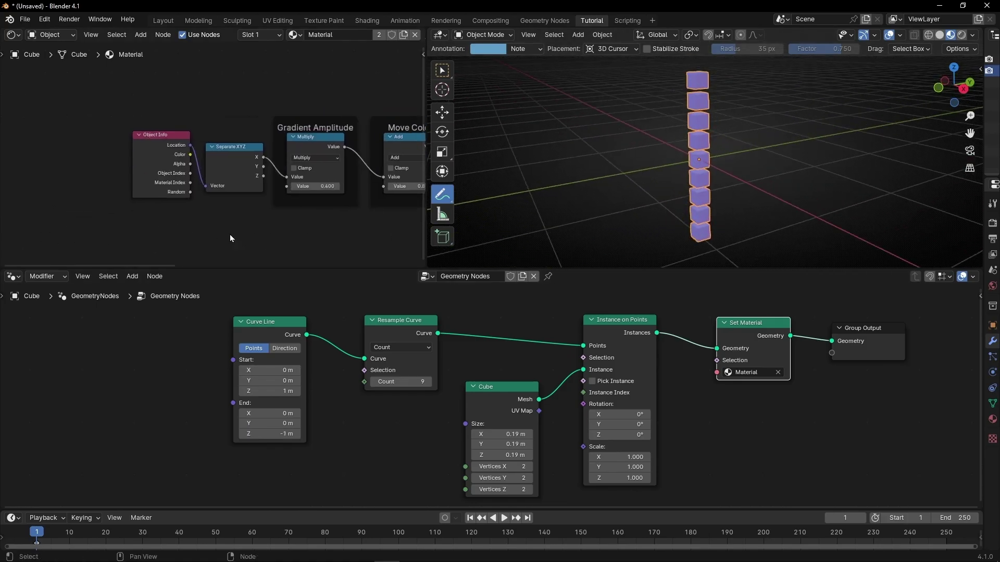
scroll(219, 229, "up", 10)
middle_click_drag(205, 222, 78, 210)
left_click_drag(196, 189, 252, 189)
mouse_move(661, 179)
middle_mouse_down()
mouse_move(564, 168)
mouse_move(690, 191)
mouse_move(651, 188)
middle_mouse_up()
middle_click_drag(379, 237, 118, 222)
scroll(239, 210, "down", 2)
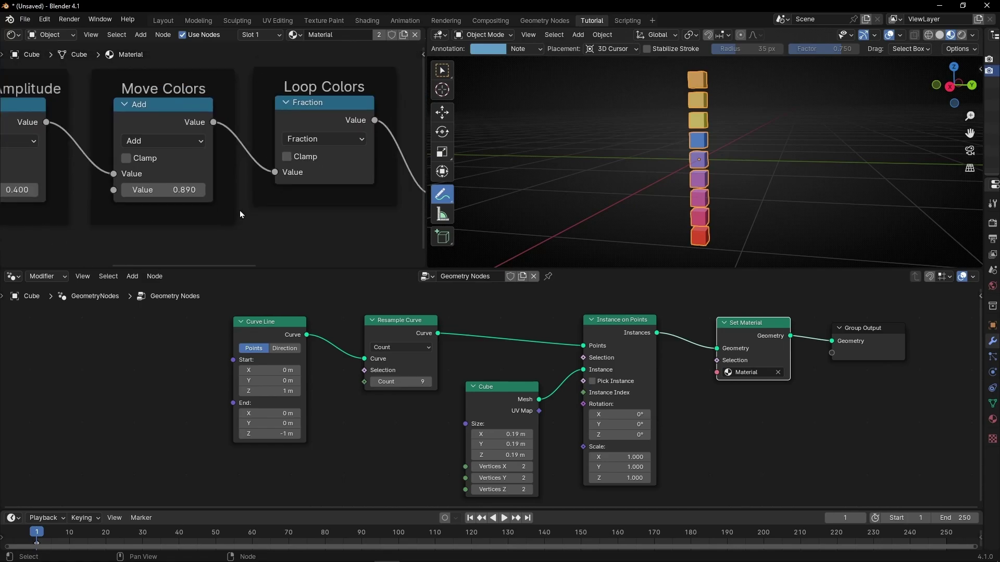
- Set the Move Colors Add node's value to 0
left_click(150, 186)
type("0.09")
key("Return")
middle_click_drag(150, 184, 214, 215)
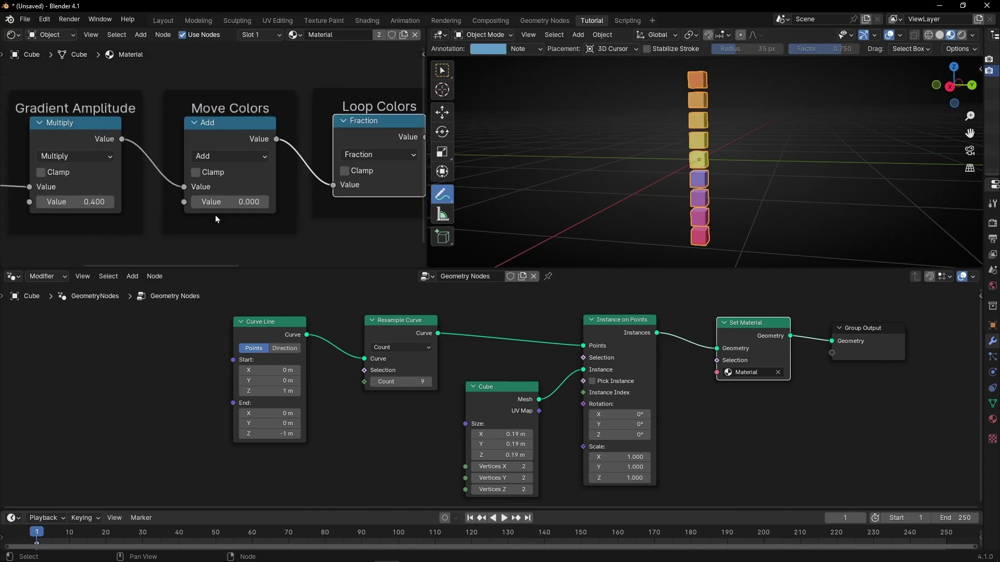
- Raise the Add node's value to 2.970 and mute the Fraction node before the Color Ramp
left_click_drag(229, 202, 312, 202)
key("m")
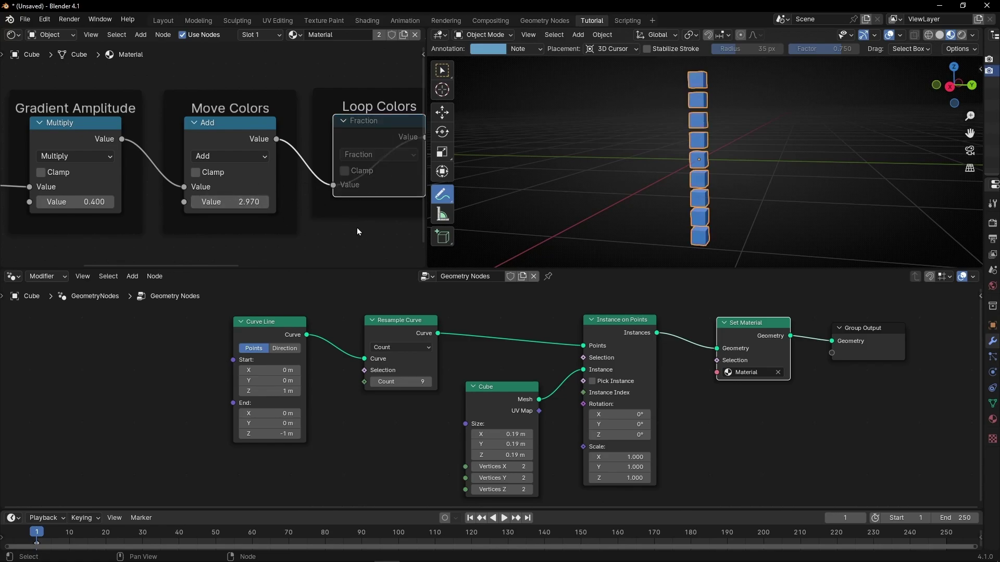
scroll(357, 232, "right", 10, "ctrl")
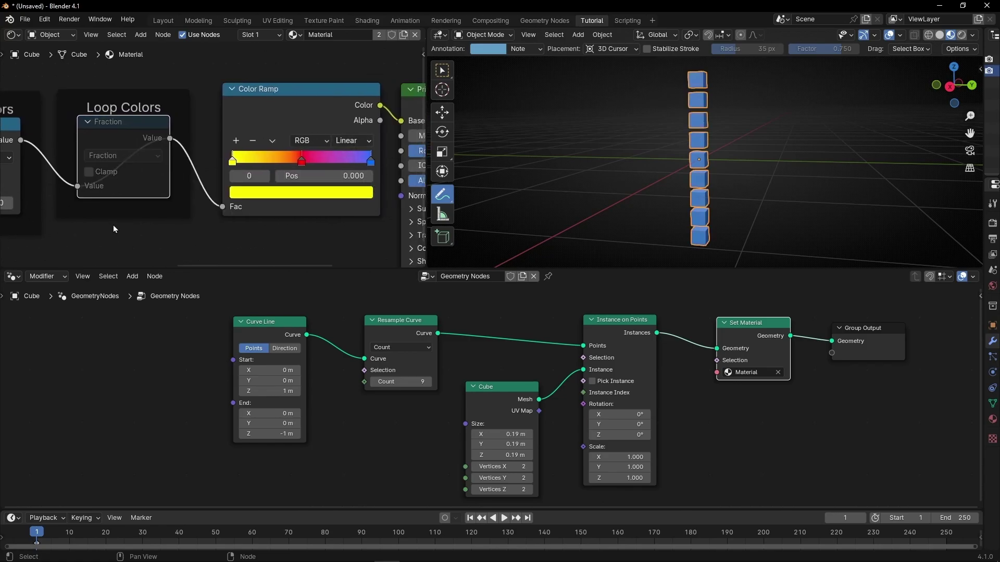
- Return the Add node's value to 0 and undo the annotations drawn beside the middle cube
middle_click_drag(114, 225, 305, 218)
left_click(191, 198)
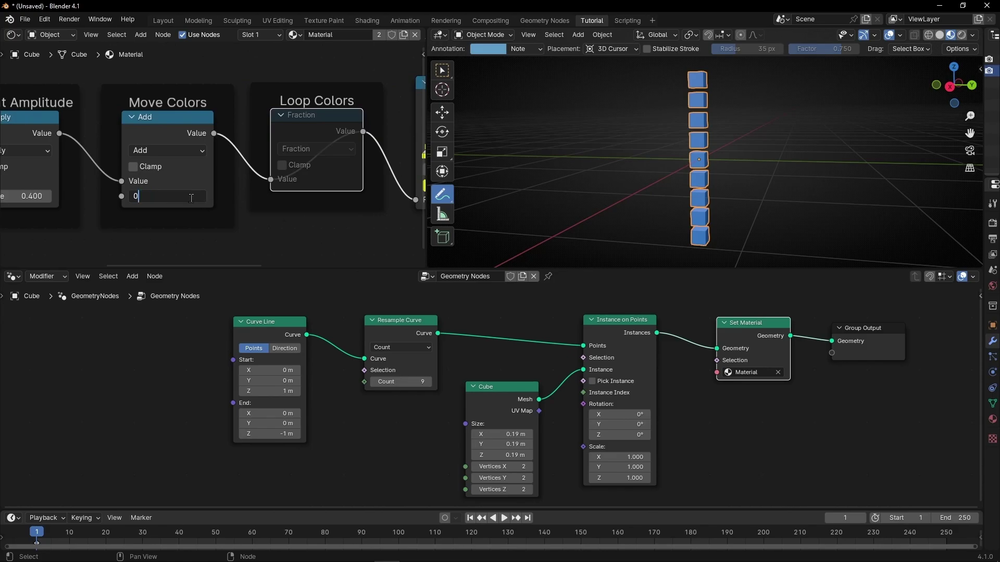
key("Return")
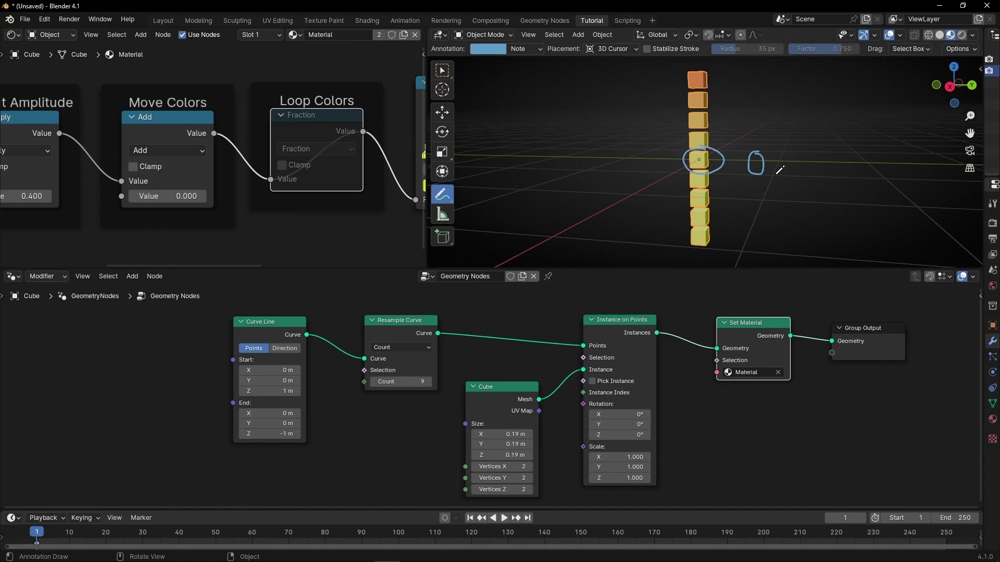
key("ctrl+z")
key("ctrl+z")
- Set the Add node's value to 1 and undo the circle and number annotated at the middle cube
left_click(186, 196)
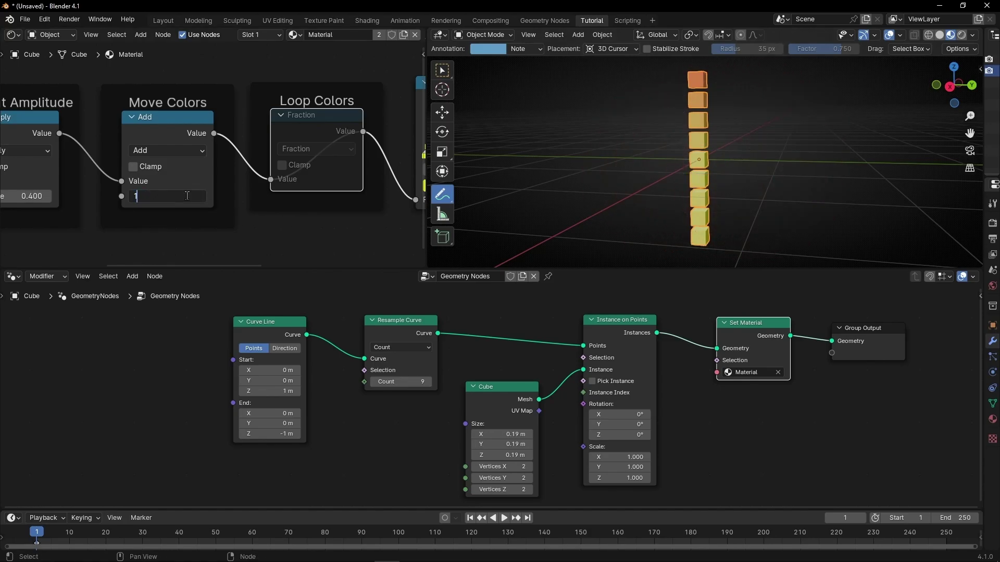
type("1")
key("Return")
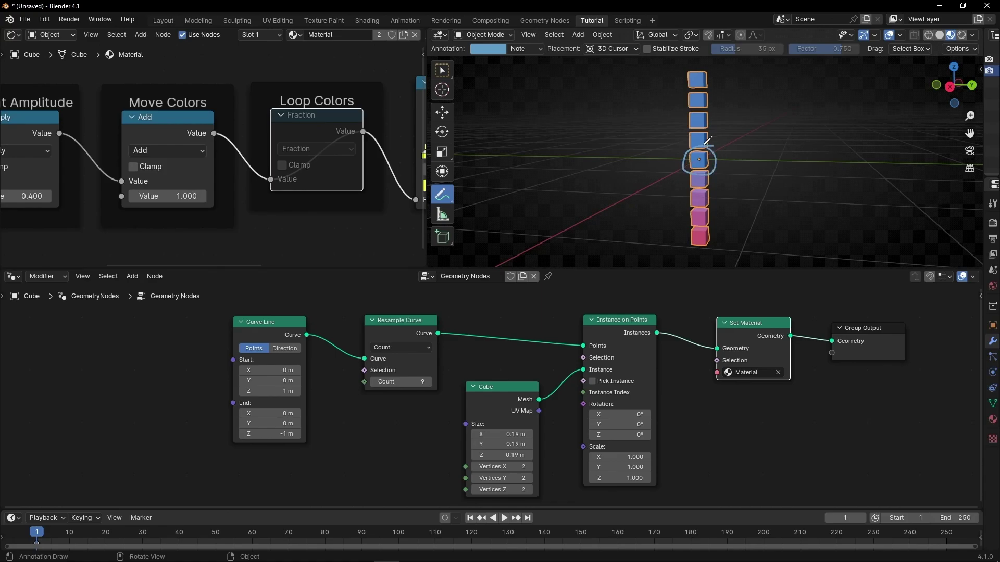
middle_click_drag(414, 204, 175, 204)
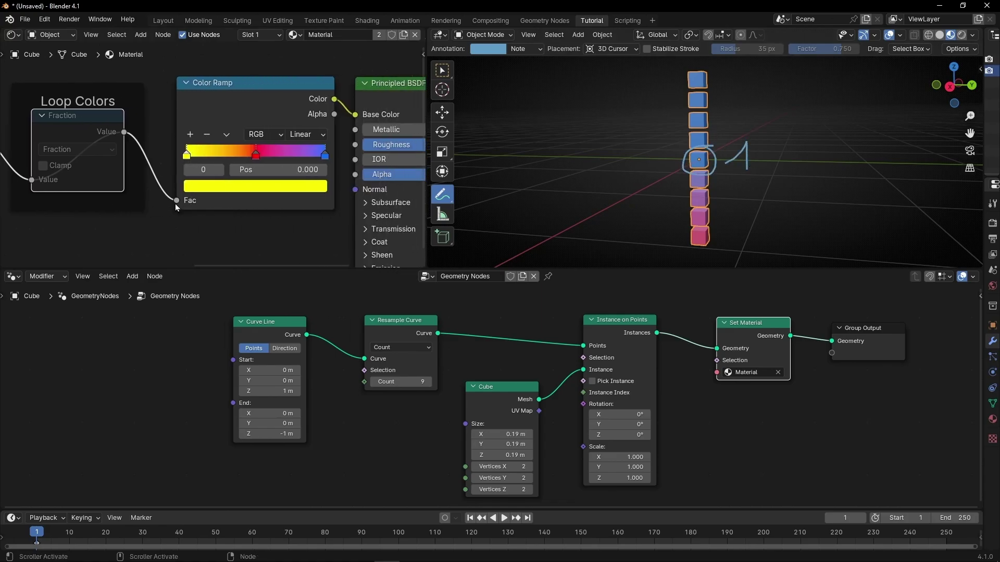
middle_click_drag(158, 248, 279, 222)
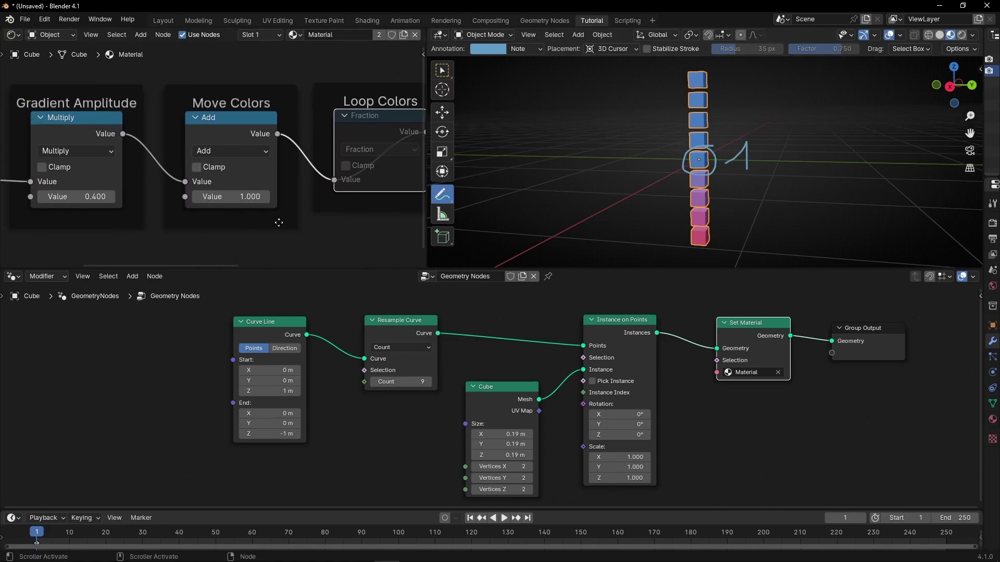
key("ctrl+z")
key("ctrl+z")
- Lower the Add node's value to 0.580
middle_click_drag(134, 224, 181, 227)
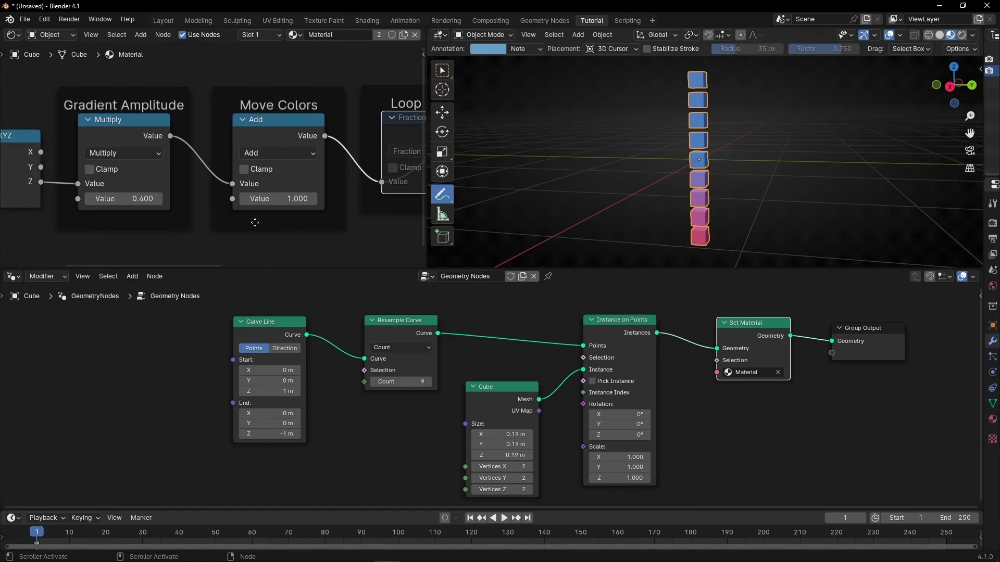
mouse_move(277, 202)
left_mouse_down("shift")
mouse_move(219, 203)
mouse_move(287, 202)
left_mouse_up("shift")
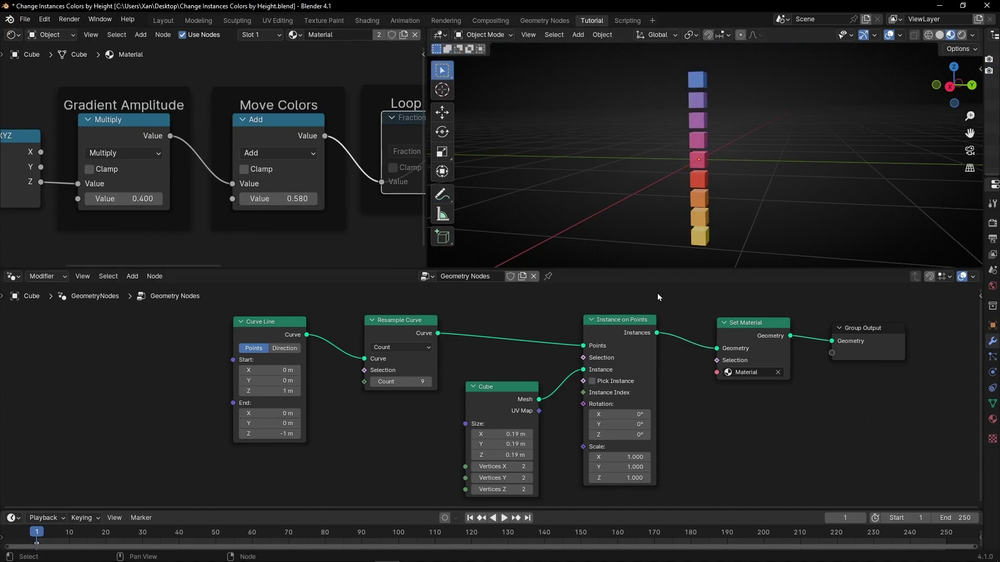
- Delete the Curve Line and Resample Curve nodes from the geometry node tree
left_click_drag(206, 322, 445, 415)
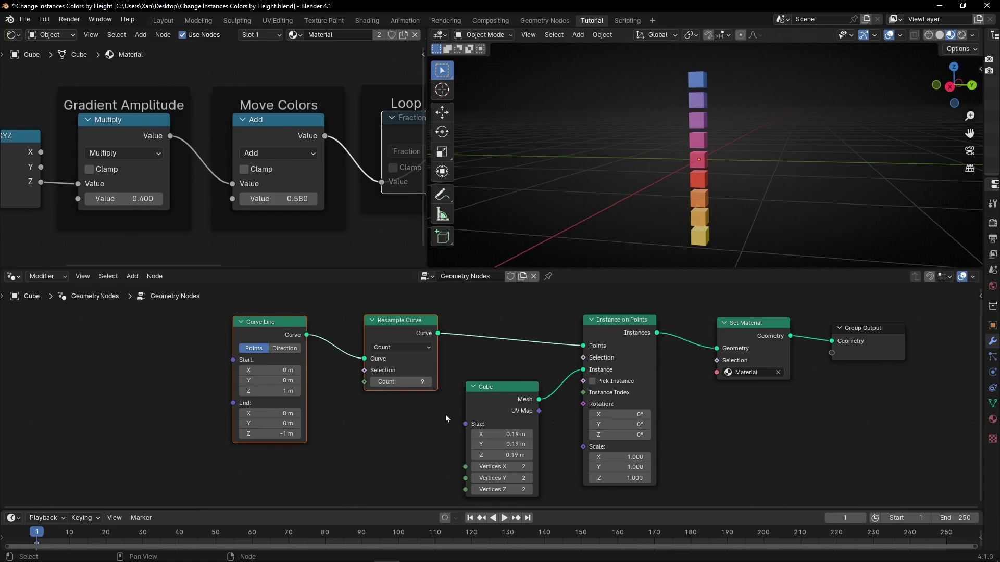
key("x")
- Duplicate the Cube node and connect the copy's Mesh output to the Points input of Instance on Points
left_click(481, 414)
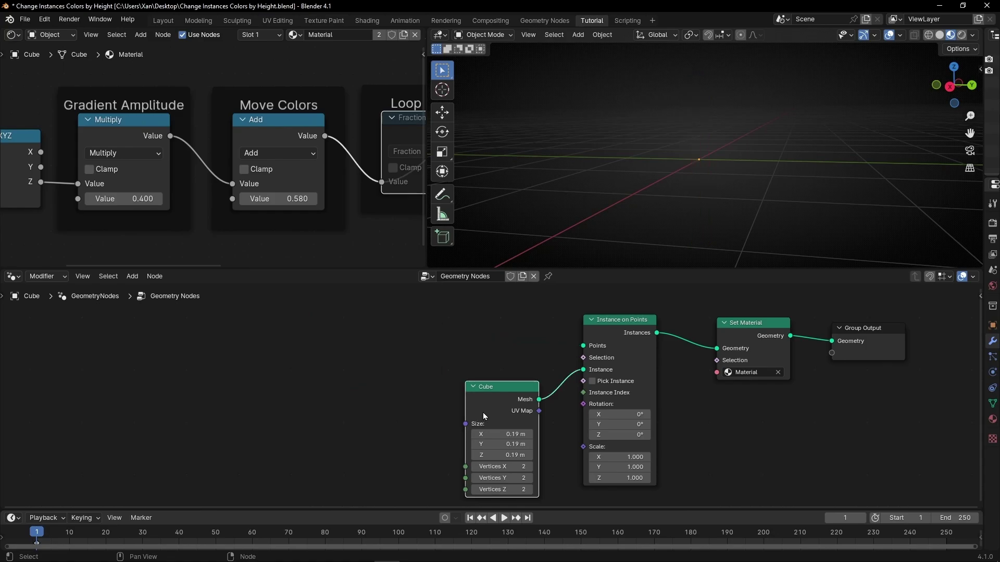
key("shift+d")
left_click(345, 327)
right_click_drag(345, 327, 617, 359, "alt")
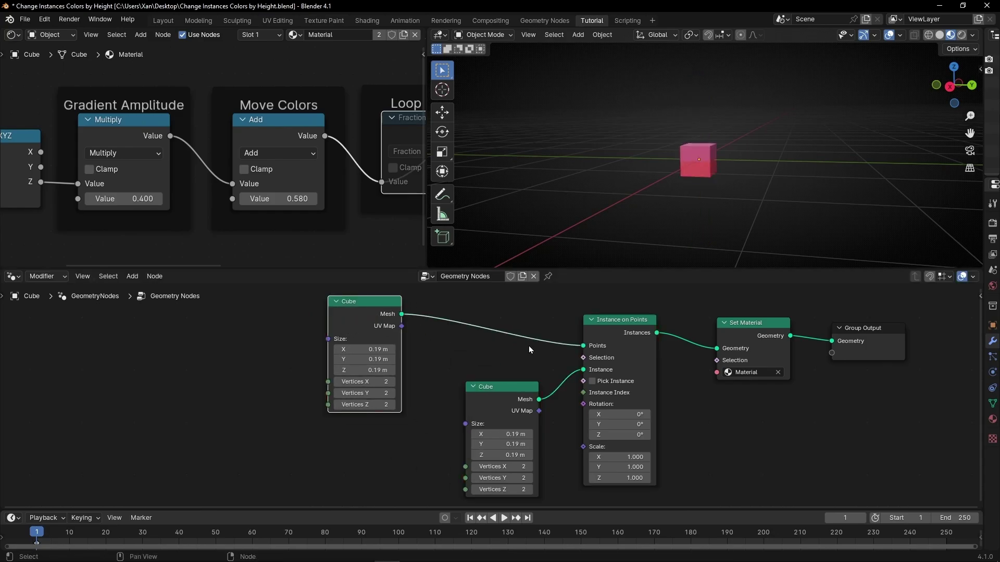
- Set the duplicate Cube node to 2.91 m and 12 vertices on every axis, and the Add node's value to 0.830
left_click_drag(365, 370, 375, 405)
scroll(532, 215, "down", 3)
middle_click_drag(657, 175, 625, 168)
mouse_move(293, 199)
left_mouse_down("shift")
mouse_move(349, 198)
mouse_move(244, 199)
mouse_move(316, 198)
mouse_move(244, 199)
mouse_move(300, 198)
left_mouse_up("shift")
- Unmute the Fraction node and raise the Add node's value to 6.140
middle_click_drag(364, 230, 230, 232)
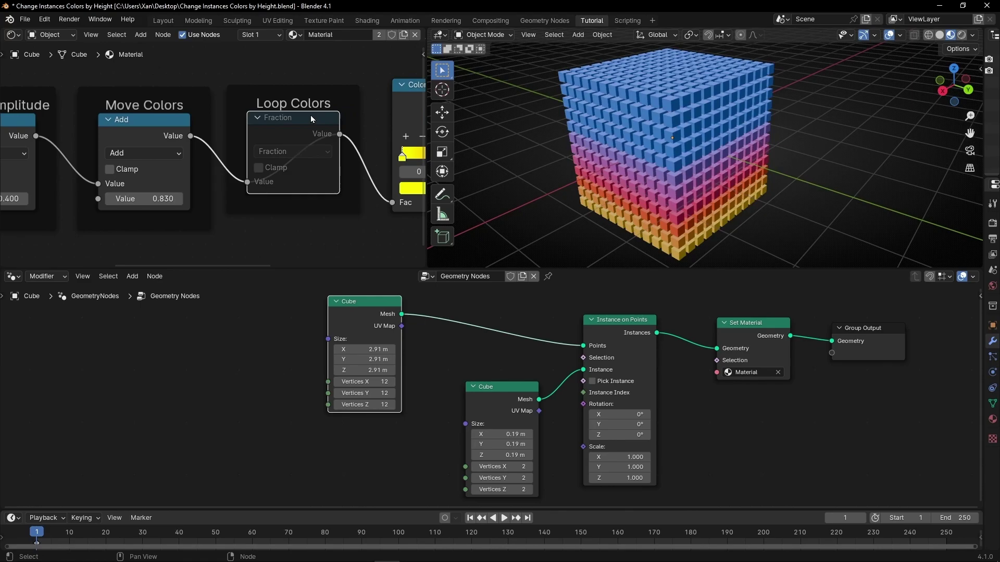
key("m")
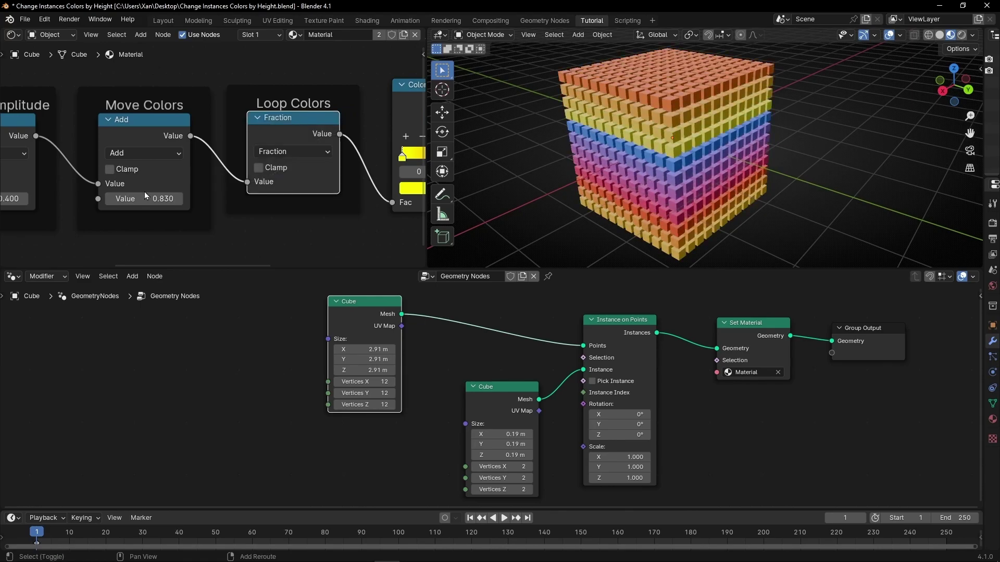
left_click_drag(145, 192, 140, 276)
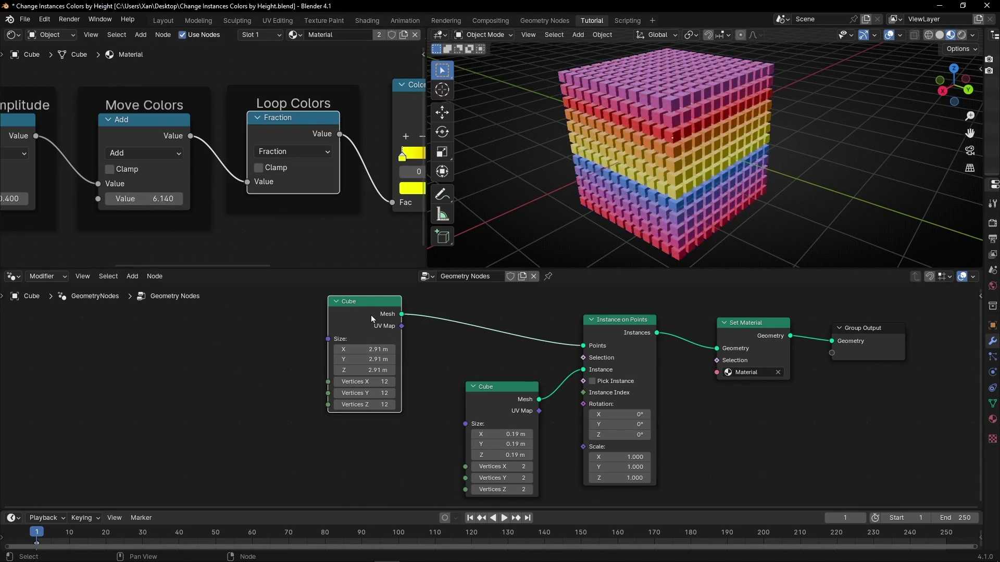
- Replace the duplicate Cube node with a Grid node whose Mesh output feeds the Points input of Instance on Points
key("x")
key("shift+a")
type("grid")
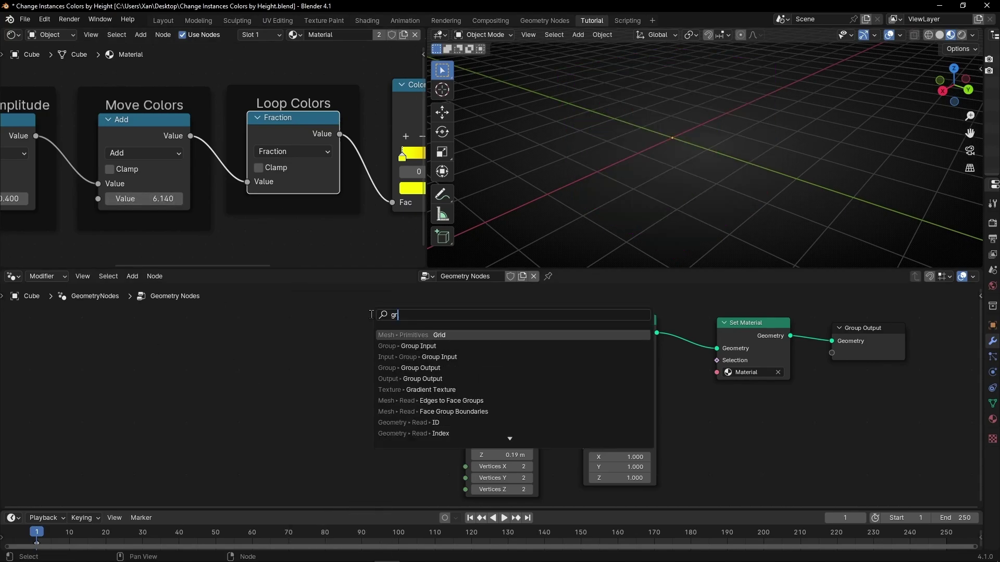
key("Return")
left_click(268, 307)
left_click_drag(342, 325, 584, 346)
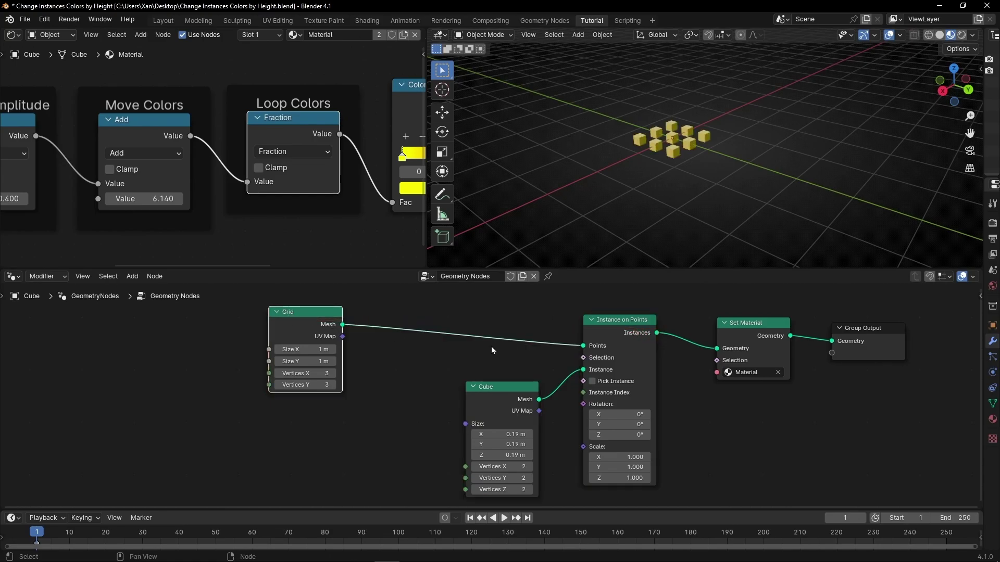
- Set the Grid node's Size X and Y to 7.08 m and its Vertices X and Y to 30
left_click_drag(290, 361, 317, 385)
middle_click_drag(561, 238, 611, 243)
left_click_drag(326, 325, 285, 332)
middle_click_drag(578, 239, 587, 185)
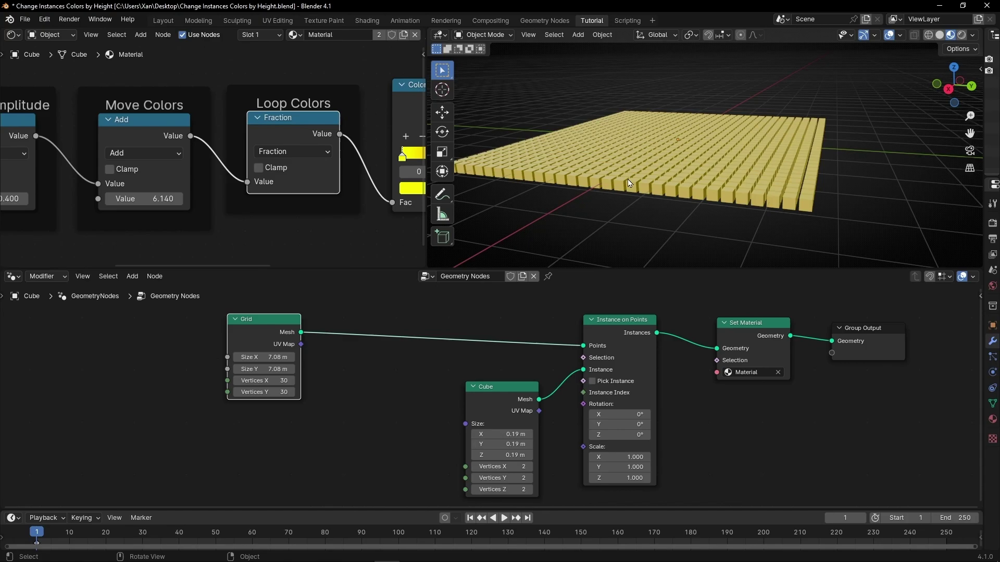
- Insert a Set Position node on the link between Grid and Instance on Points
key("shift+a")
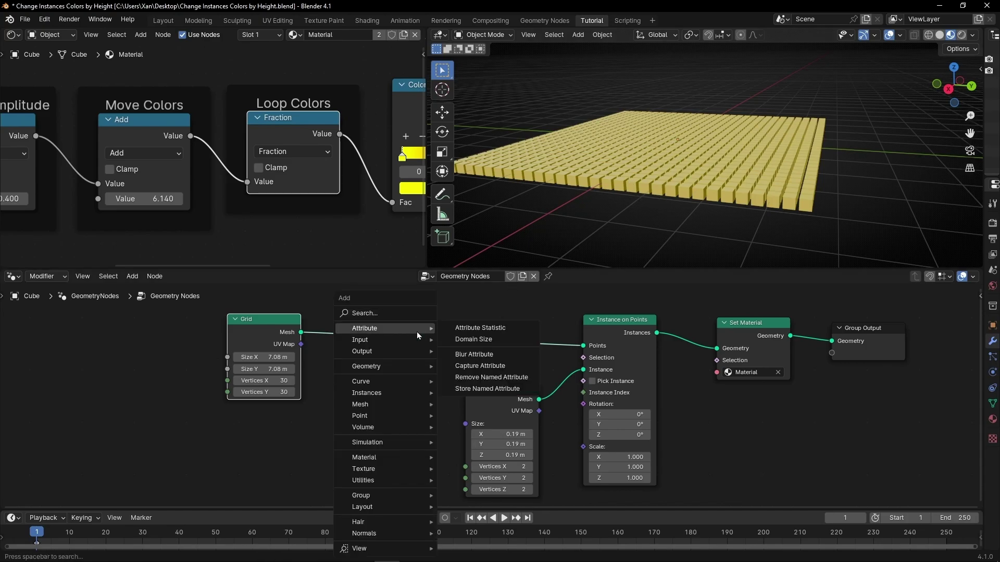
type("set")
key("Return")
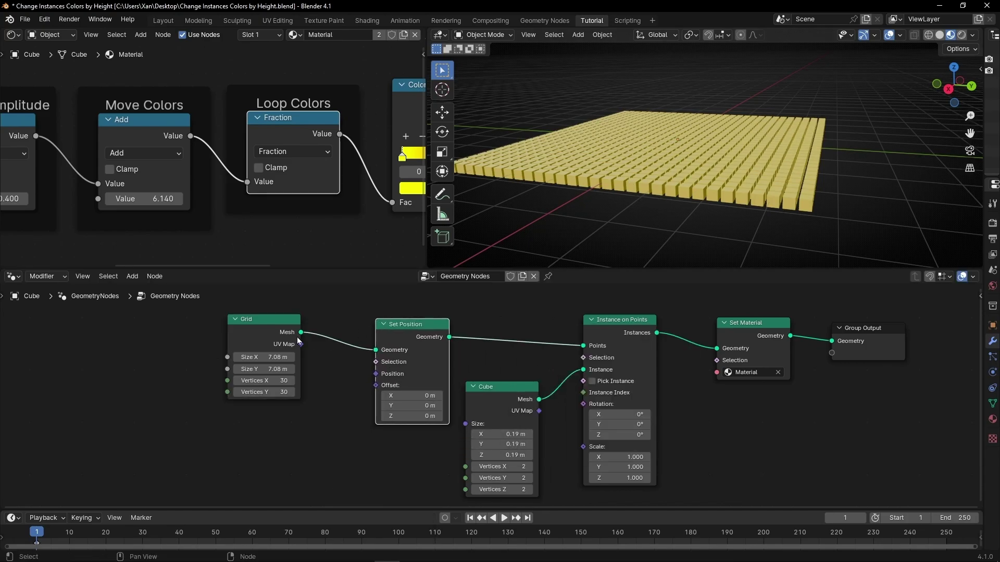
left_click(368, 317)
- Add a Noise Texture node with its Fac output connected to the Set Position node's Offset
left_click_drag(376, 386, 314, 420)
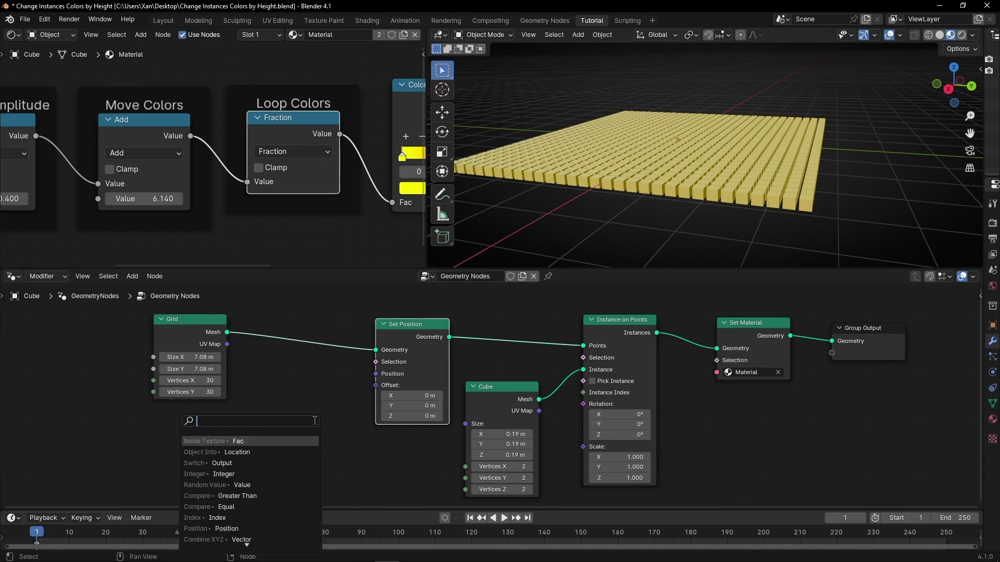
type("noise")
key("Return")
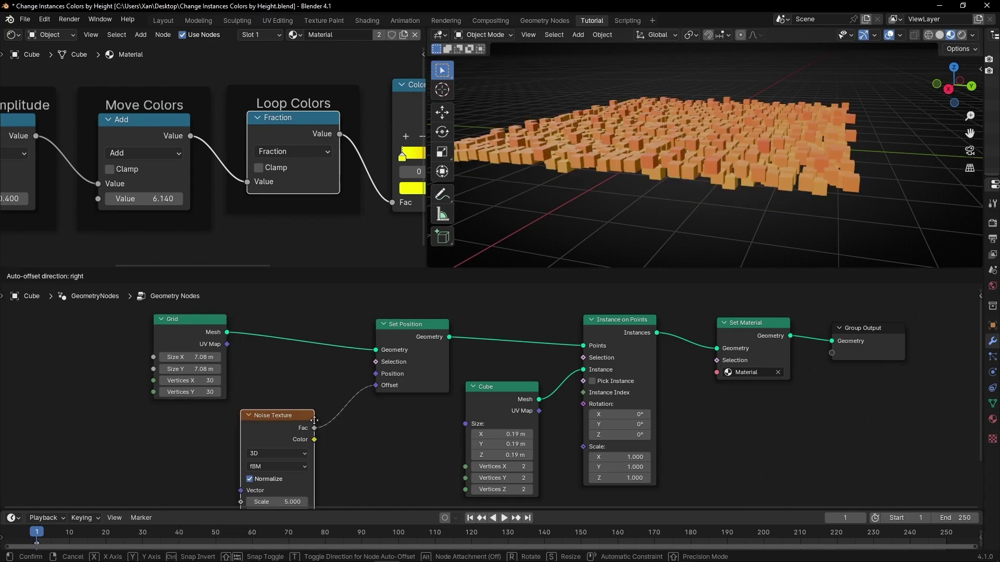
left_click(313, 416)
- Insert a Combine XYZ node between Noise Texture and Set Position, with the noise Fac feeding its Z input
left_click_drag(204, 330, 105, 330)
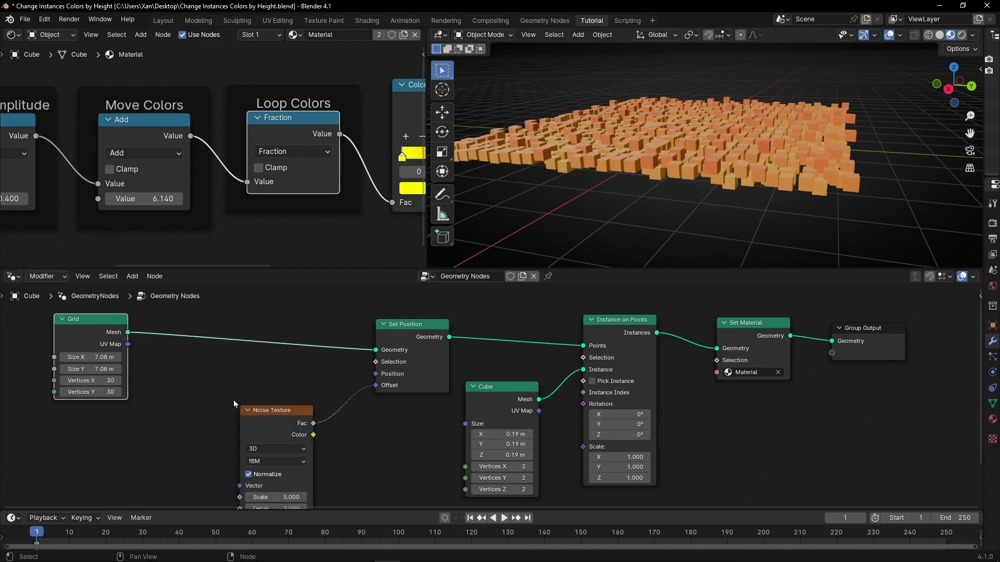
left_click_drag(261, 411, 216, 412)
key("shift+a")
mouse_move(340, 415)
type("combine xyz")
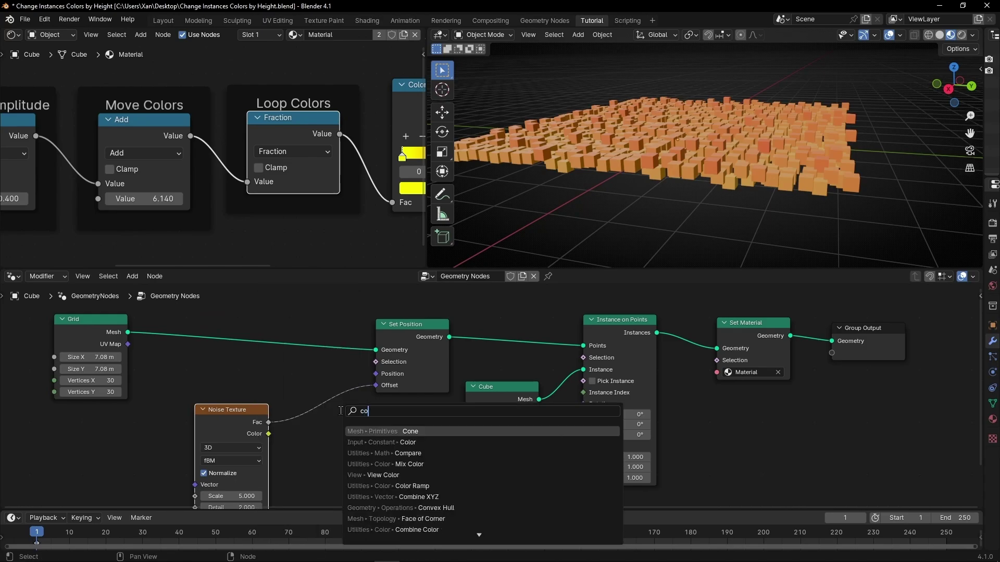
key("Return")
left_click(311, 378)
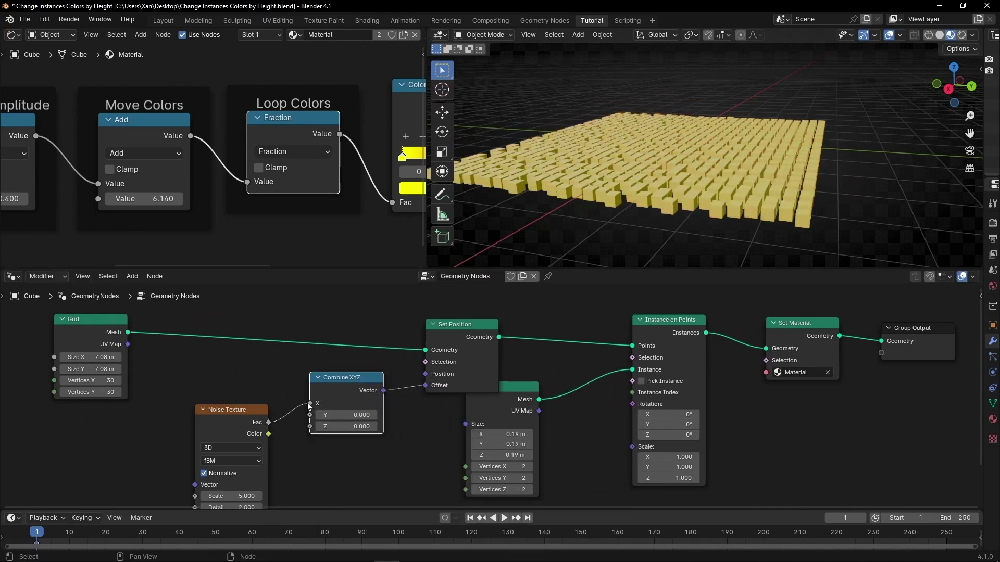
left_click_drag(310, 403, 311, 426)
- Reset the Noise Texture's Scale to 0 and raise it to 0.300
middle_click_drag(607, 187, 638, 176)
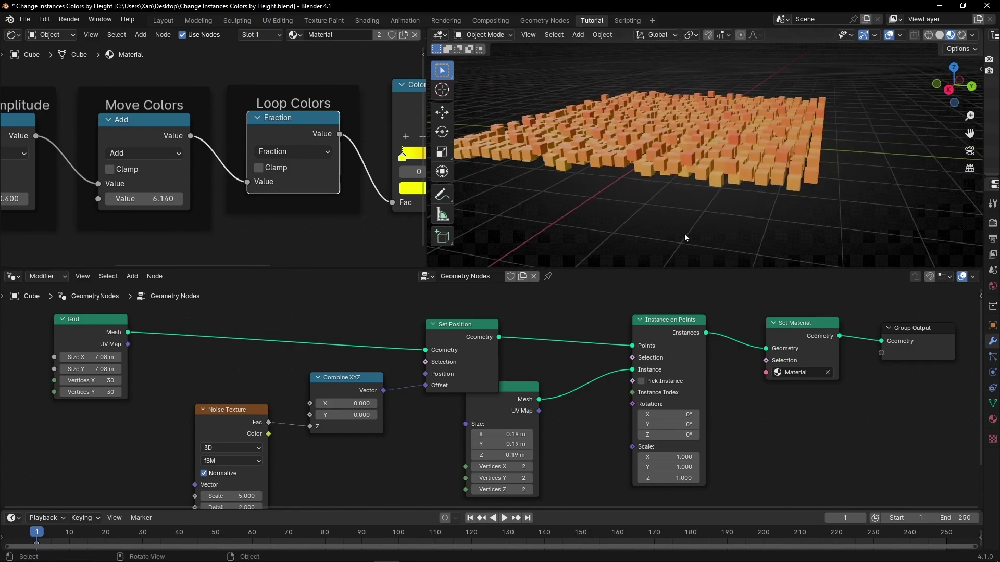
middle_click_drag(327, 491, 370, 435)
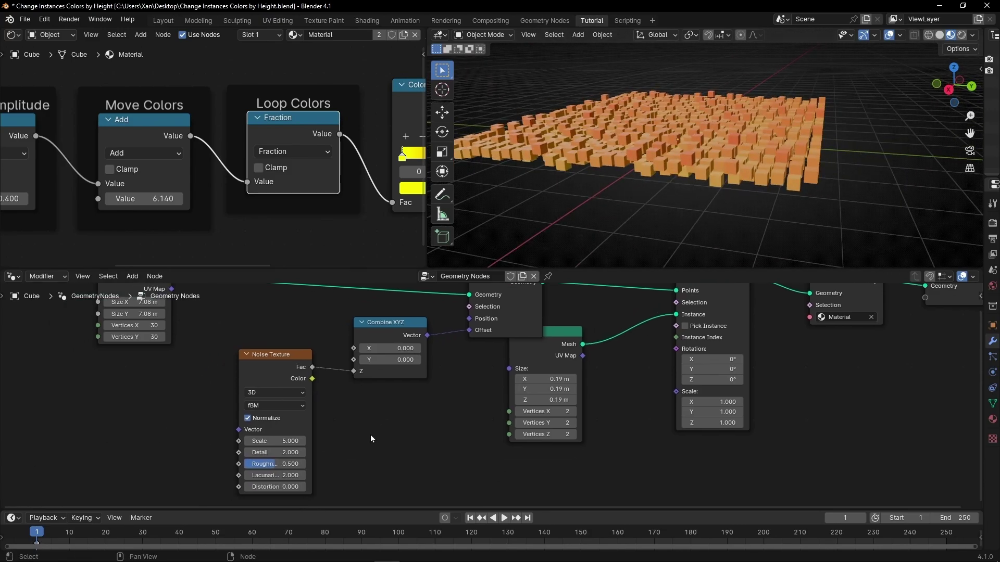
left_click(275, 441)
type("0")
key("Return")
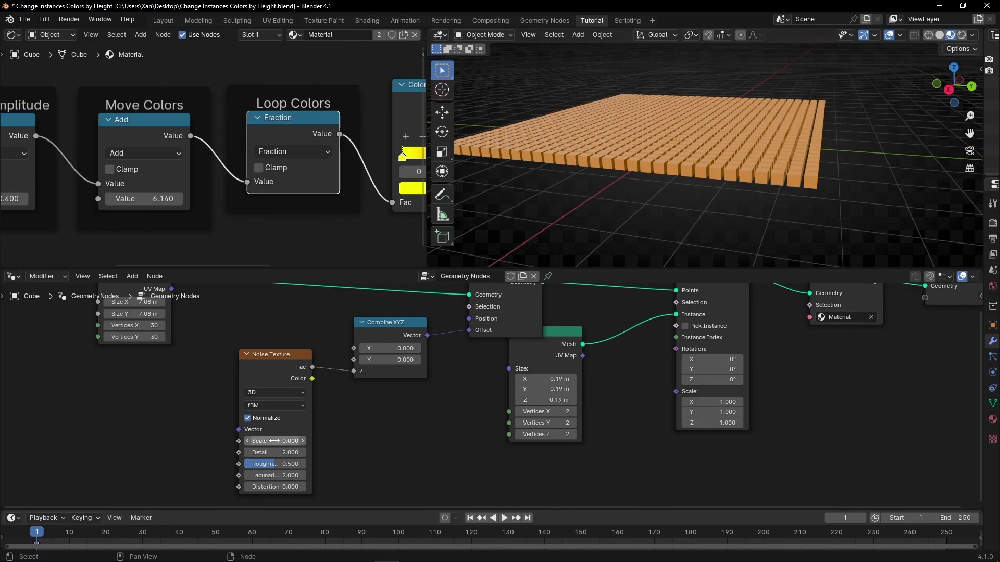
left_click_drag(275, 441, 326, 441, "shift")
middle_click_drag(661, 178, 644, 152)
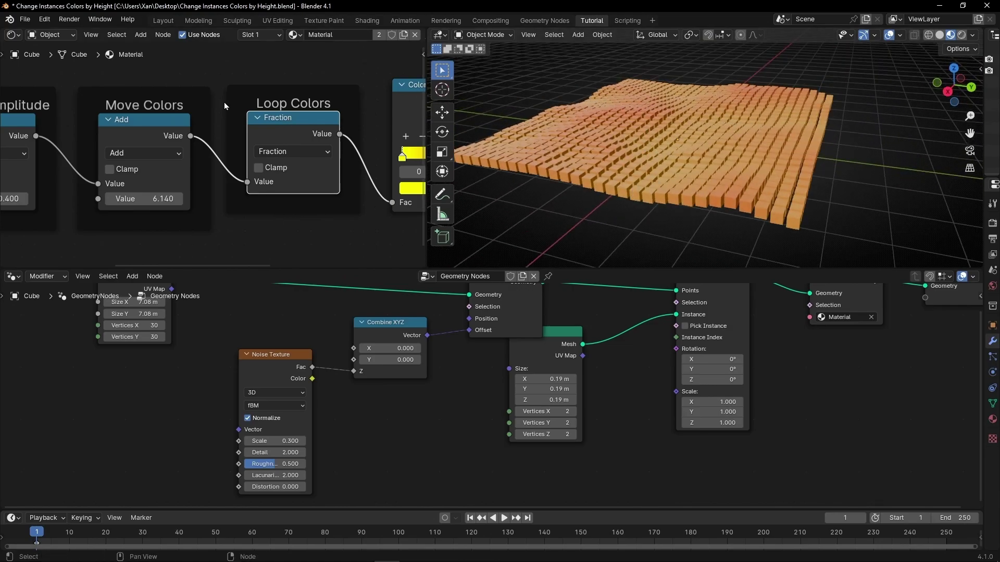
- Raise the Gradient Amplitude Multiply node's value to 3.050
middle_click_drag(150, 253, 339, 265)
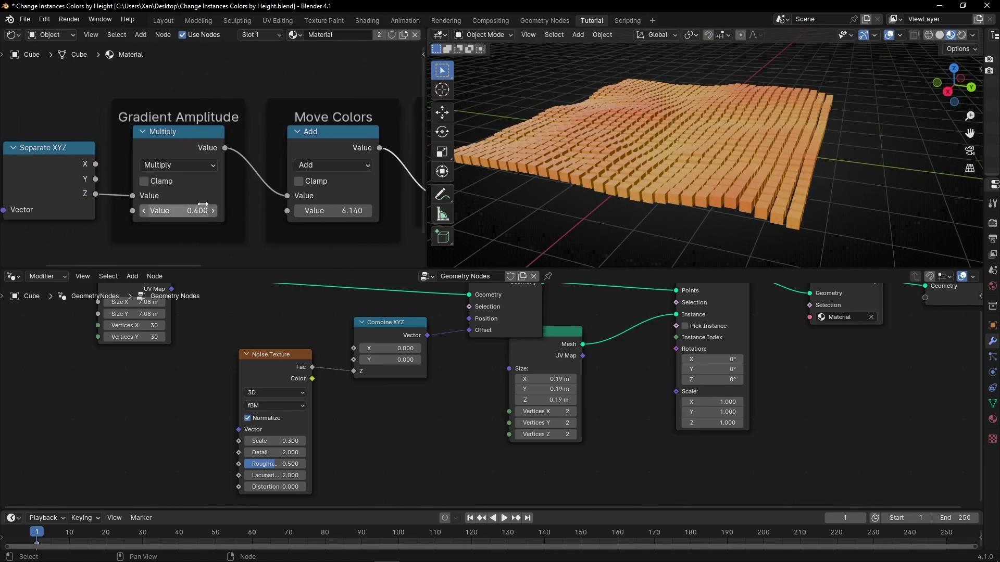
left_click_drag(198, 210, 474, 210)
middle_click_drag(845, 82, 759, 161)
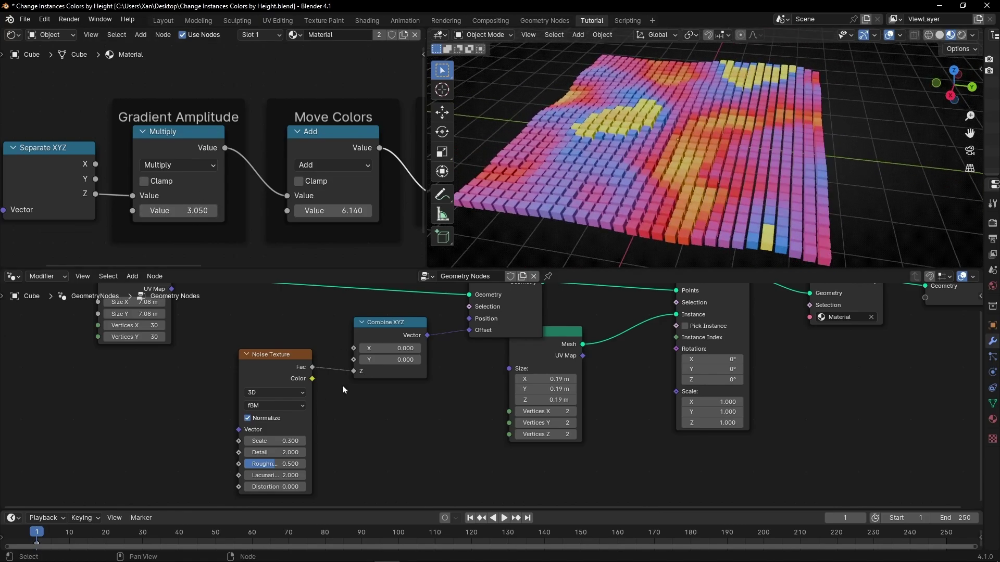
- Switch the Noise Texture's dimensions from 3D to 4D
scroll(284, 368, "up", 2)
left_click(304, 355)
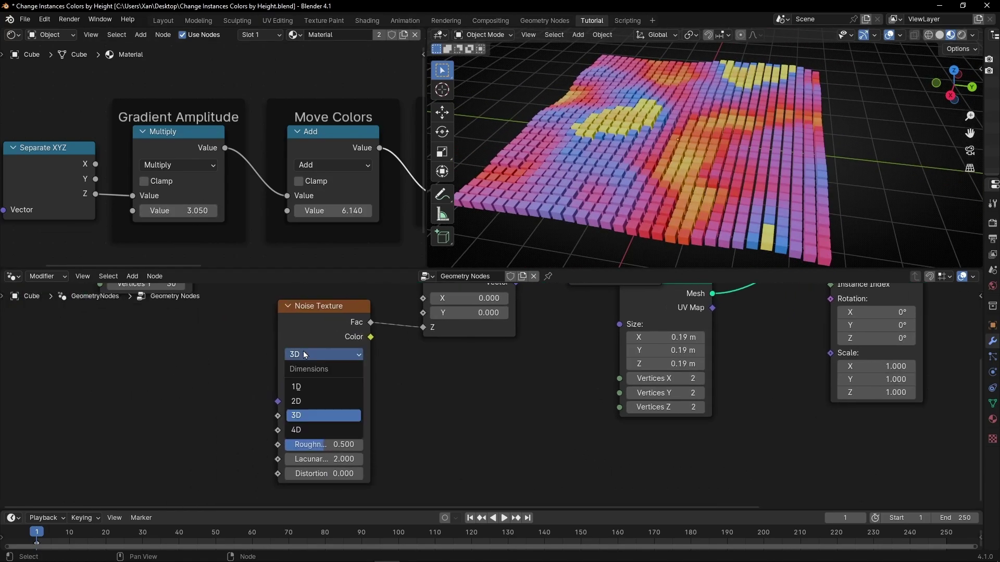
left_click(304, 430)
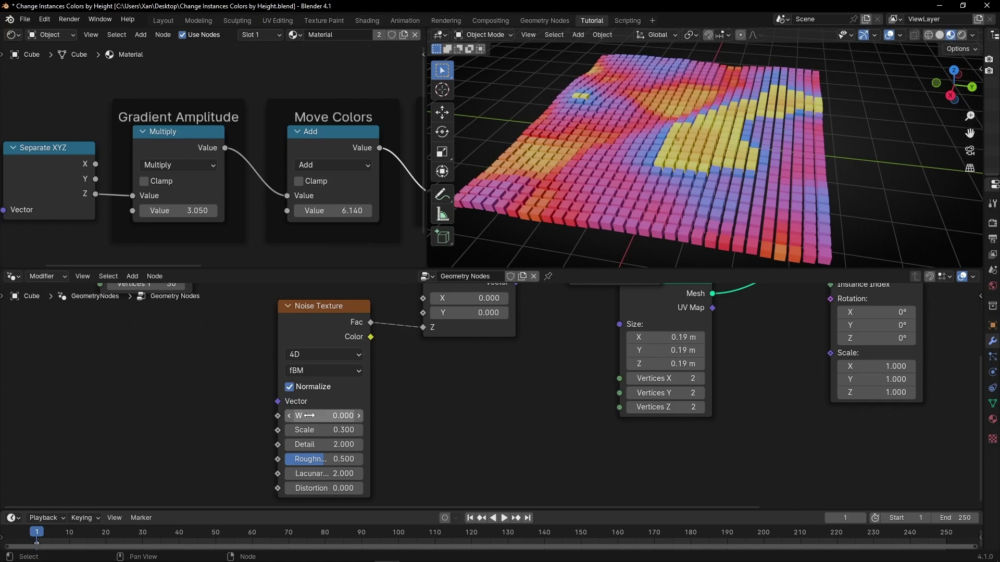
- Set the Noise Texture's W to 7.230 and the Grid to 7.33 m in X and Y with 41 vertices per direction
left_click_drag(328, 415, 578, 415)
middle_click_drag(519, 376, 669, 495)
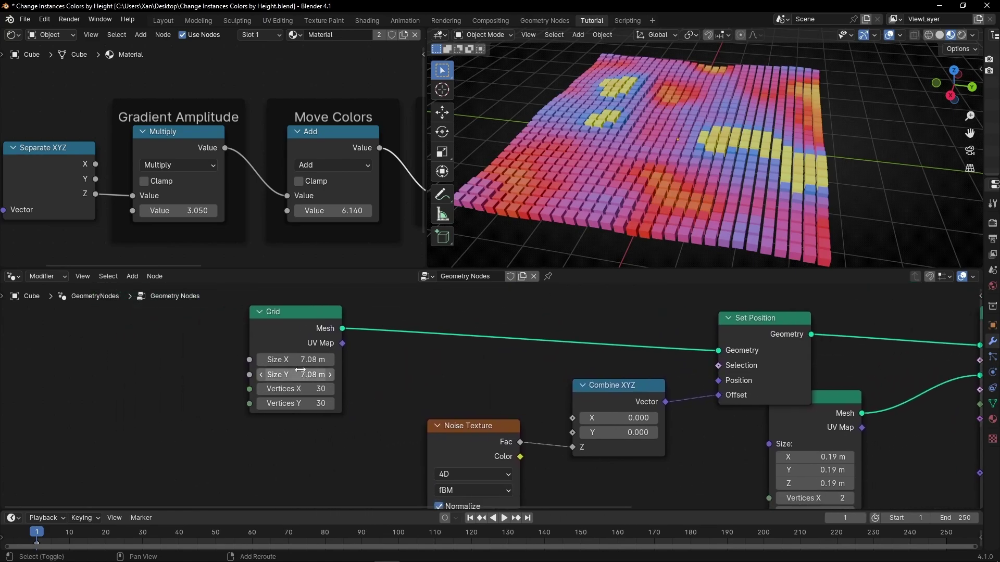
left_click_drag(299, 359, 329, 403, "shift")
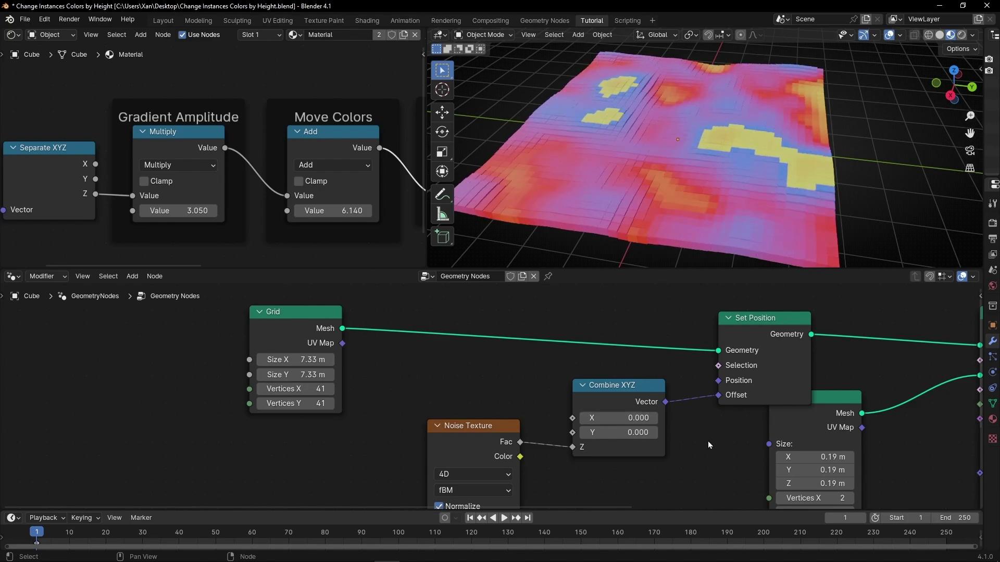
- Set the Cube node's X, Y and Z size to 0.15 m and move the node clear of Set Position
middle_click_drag(713, 443, 498, 380)
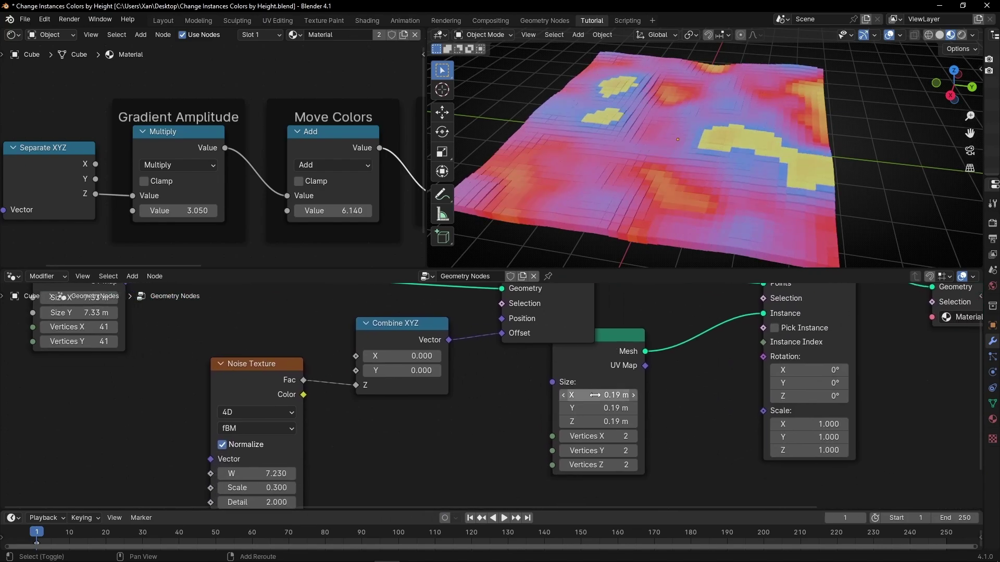
left_click_drag(596, 395, 599, 416)
left_click_drag(608, 348, 690, 352)
scroll(580, 364, "down", 2)
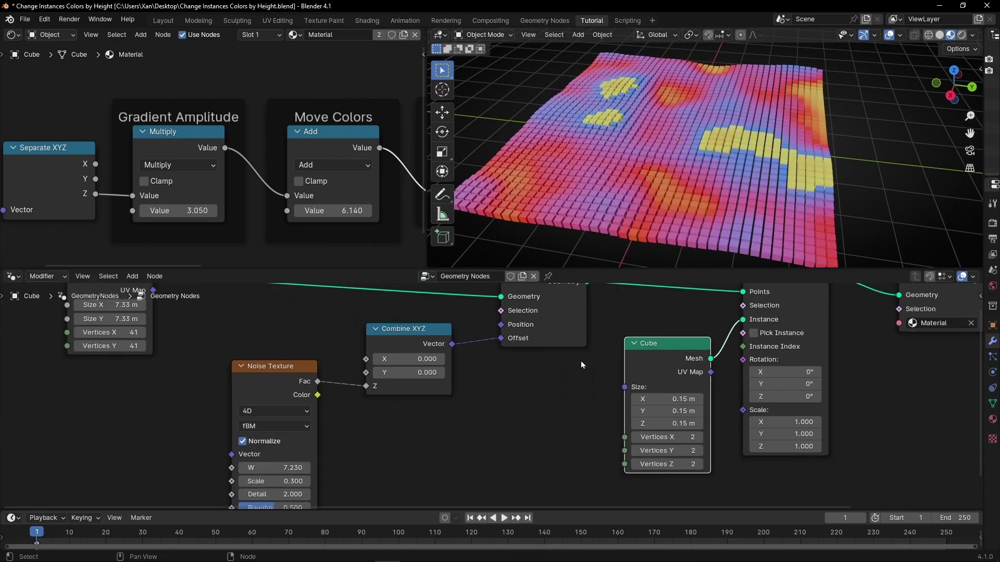
- Raise the Noise Texture's W value to 12.010
middle_click_drag(315, 323, 412, 284)
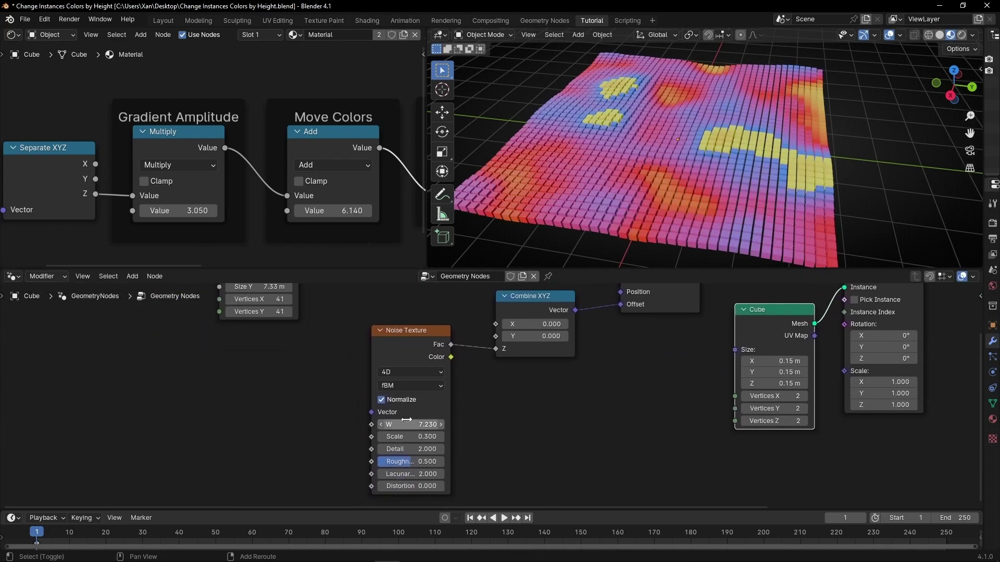
mouse_move(411, 425)
left_mouse_down()
mouse_move(531, 425)
mouse_move(407, 420)
left_mouse_up()
- Raise the Move Colors Add node's value to 11.700
middle_click_drag(352, 237, 207, 243)
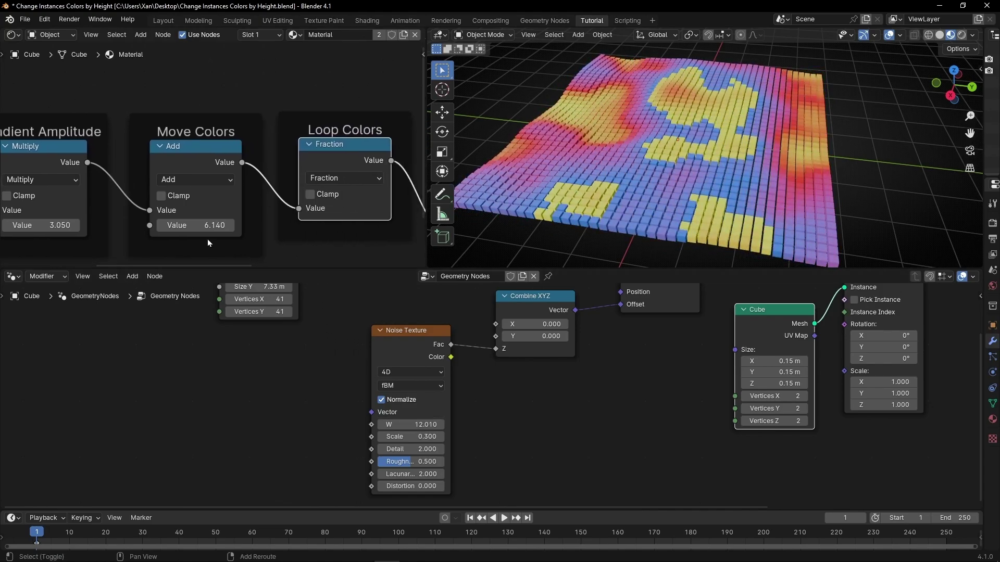
left_click_drag(196, 225, 229, 225)
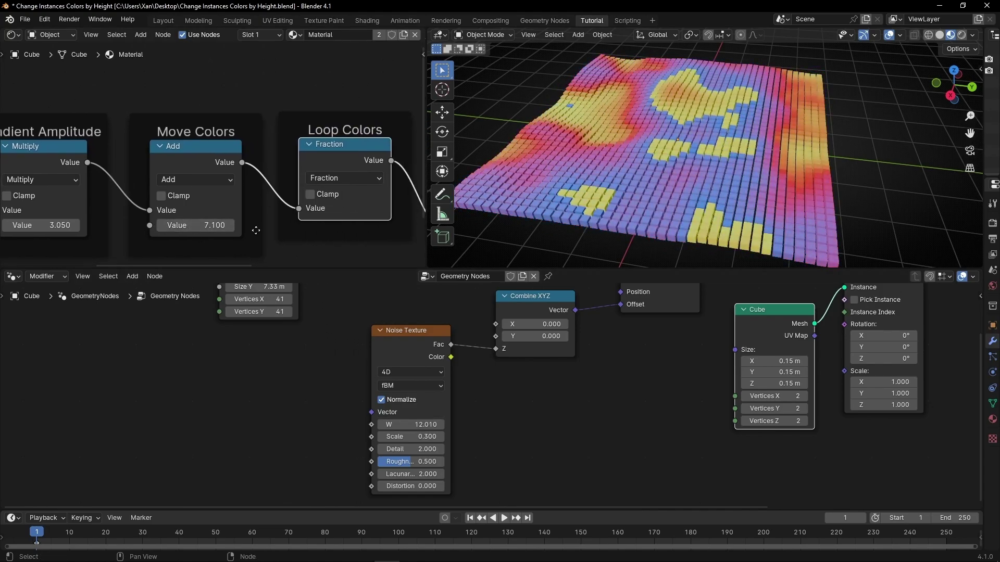
middle_click_drag(297, 228, 263, 232)
left_click_drag(188, 224, 203, 224, "shift")
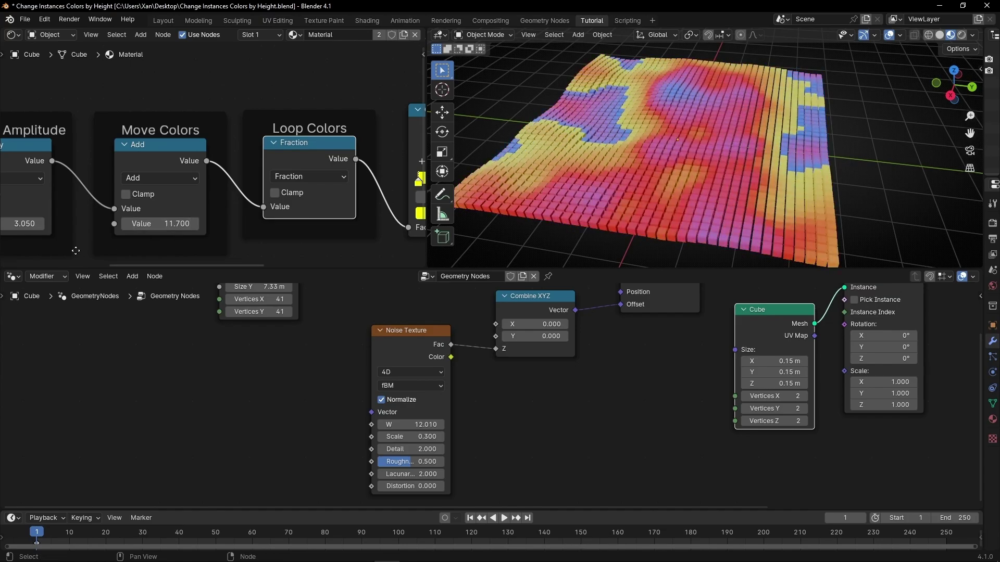
- Try a Gradient Amplitude value of 16.550, lower it to 0.760, and set the Move Colors value to 16.610
middle_click_drag(75, 249, 223, 248)
left_click_drag(163, 221, 165, 221, "shift")
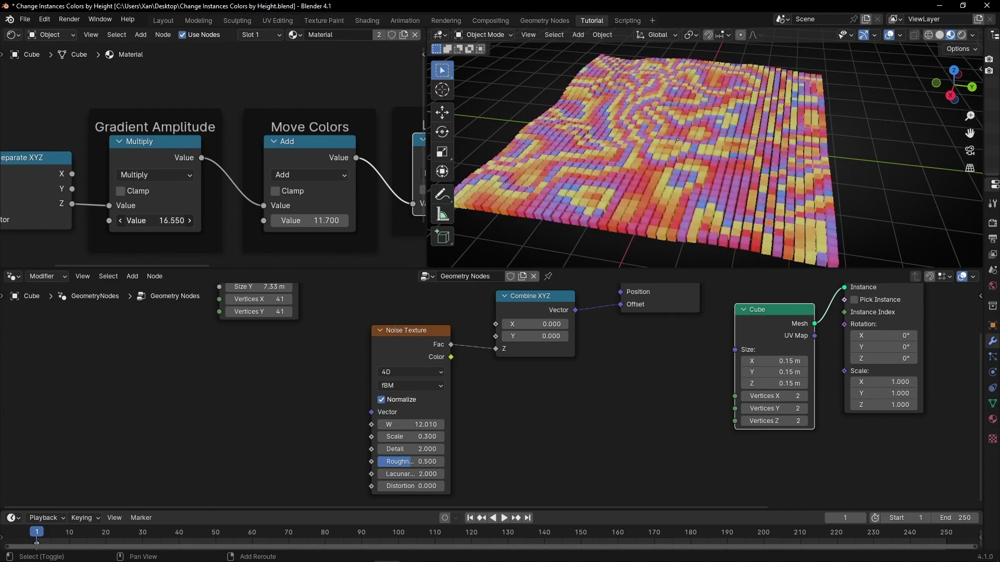
left_click_drag(133, 225, 134, 225, "shift")
mouse_move(312, 221)
left_mouse_down("shift")
mouse_move(348, 221)
mouse_move(313, 220)
left_mouse_up("shift")
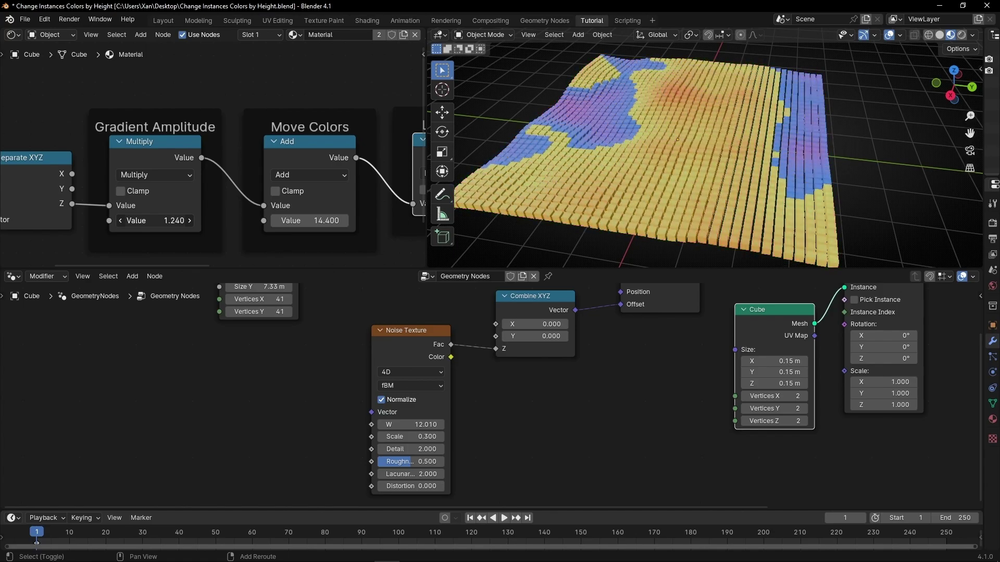
left_click_drag(310, 221, 318, 220)
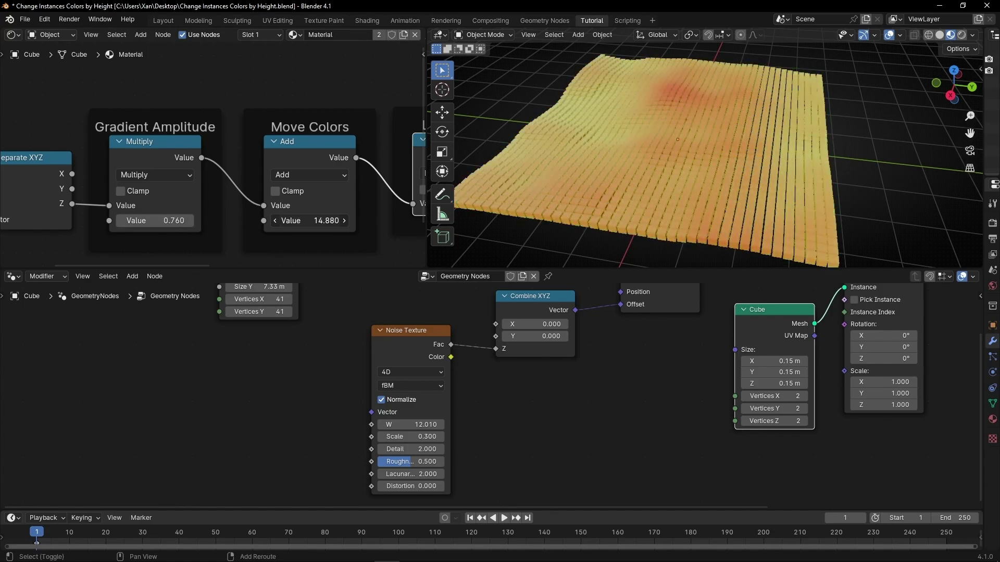
left_click_drag(309, 220, 303, 221)
- Move the Noise Texture and Combine XYZ nodes apart to make room for a node between them
middle_click_drag(624, 189, 645, 86)
left_click_drag(402, 336, 340, 332)
middle_click_drag(448, 344, 448, 379)
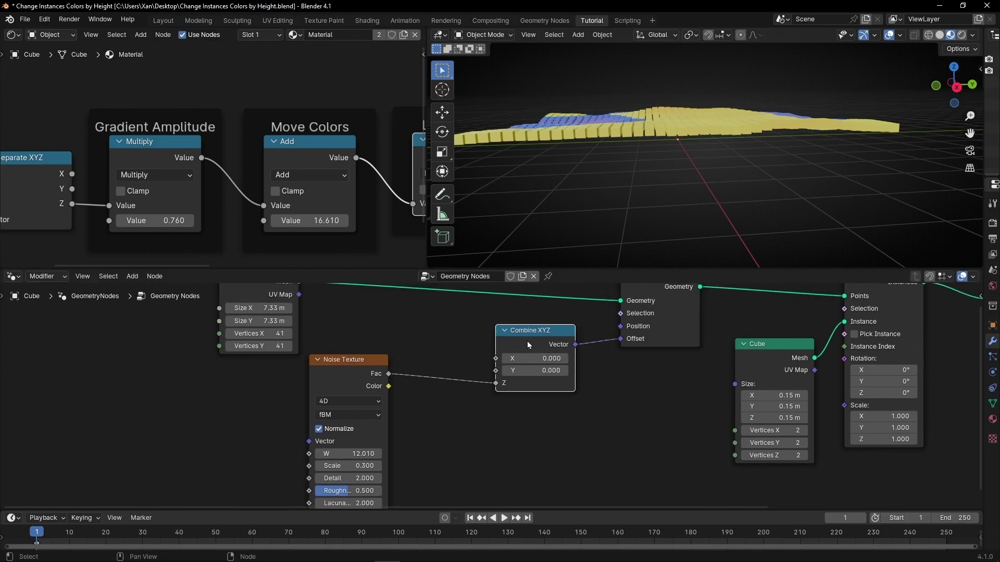
left_click_drag(518, 354, 498, 379)
- Insert a Math node set to Multiply with value 3.870 between the Noise Texture's Fac and the Combine XYZ's Z input
key("shift+a")
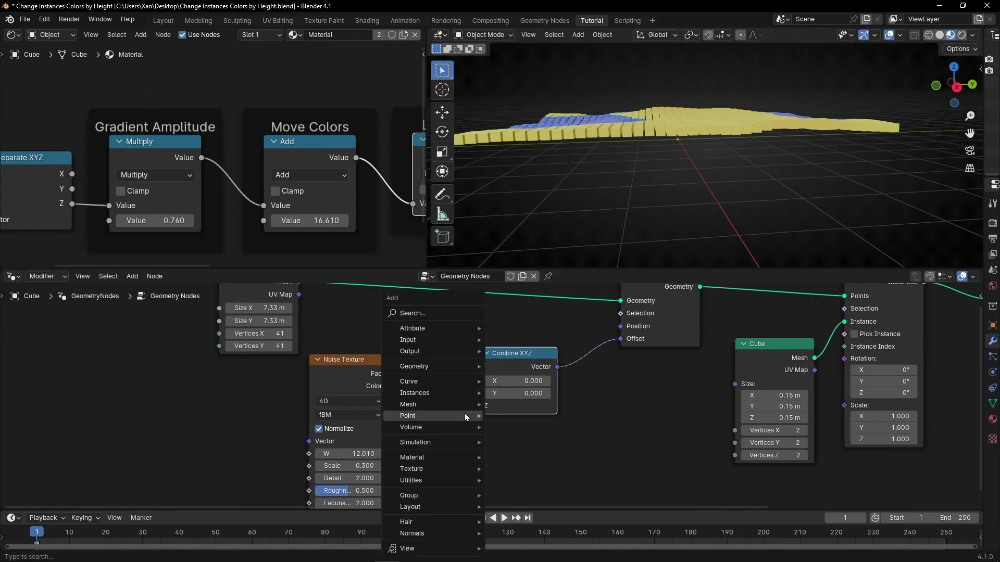
type("add")
key("Return")
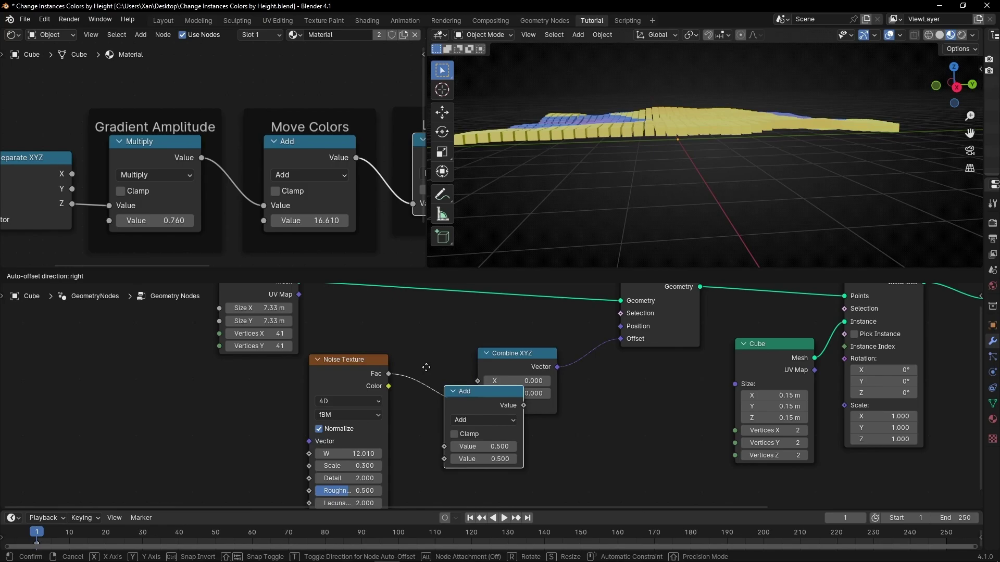
left_click(433, 355)
left_click(468, 386)
left_click(467, 441)
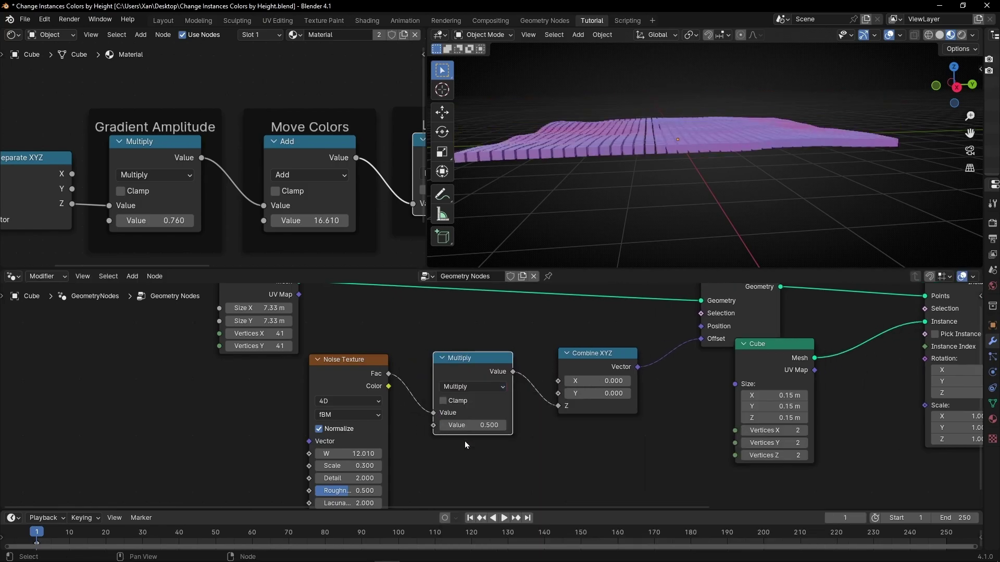
left_click_drag(486, 428, 661, 428)
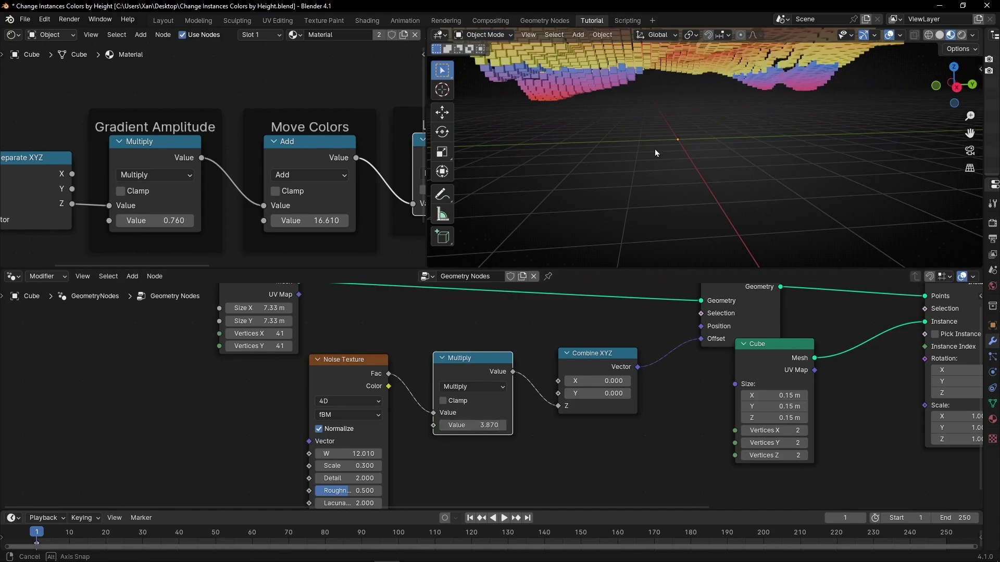
middle_click_drag(655, 149, 634, 243)
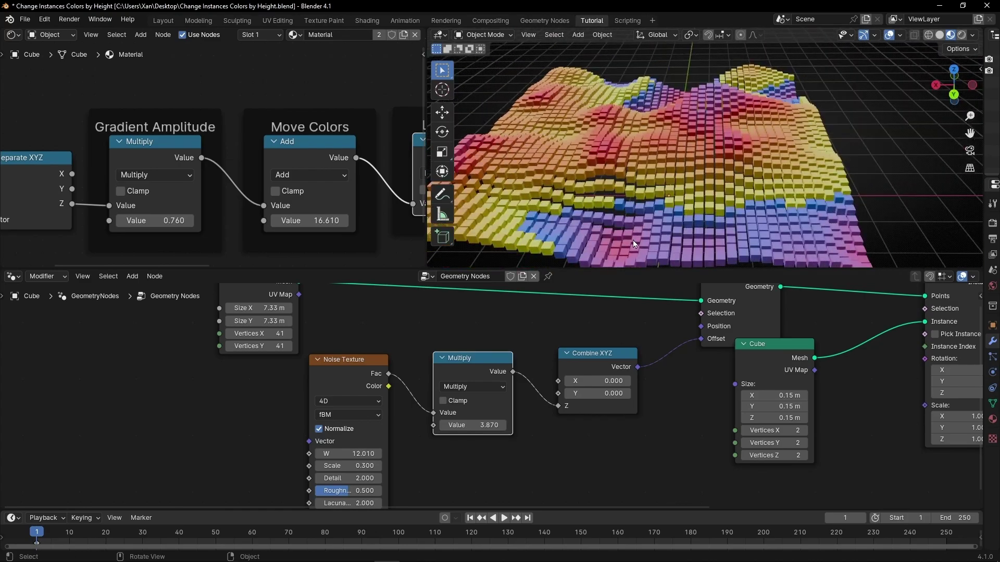
- Set the Gradient Amplitude Multiply value to 0.340 and the Move Colors Add value to -0.030
left_click_drag(310, 220, 382, 220)
mouse_move(156, 221)
left_mouse_down()
mouse_move(193, 221)
mouse_move(150, 221)
left_mouse_up()
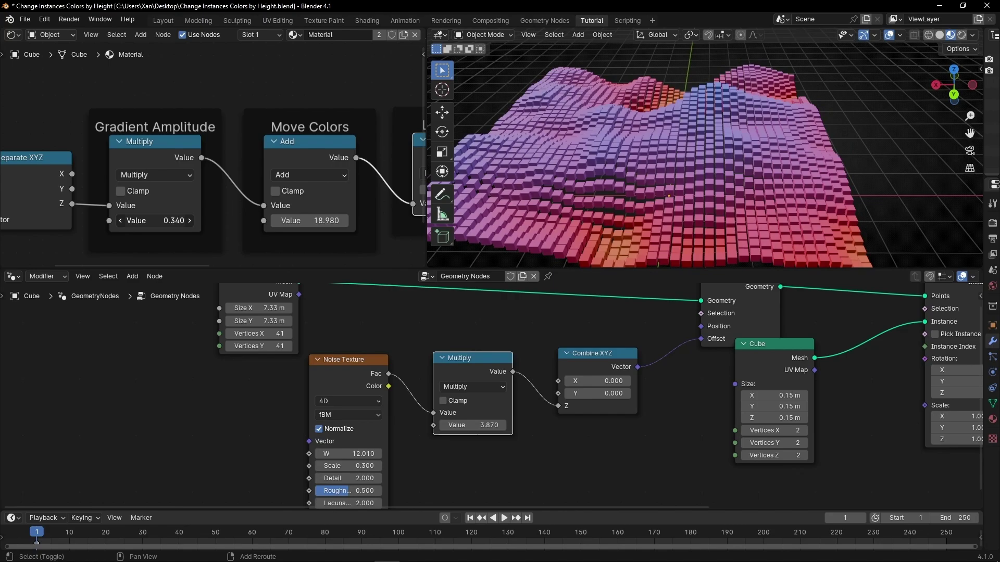
mouse_move(310, 220)
left_mouse_down()
mouse_move(327, 220)
mouse_move(315, 220)
left_mouse_up()
middle_click_drag(349, 226, 232, 225)
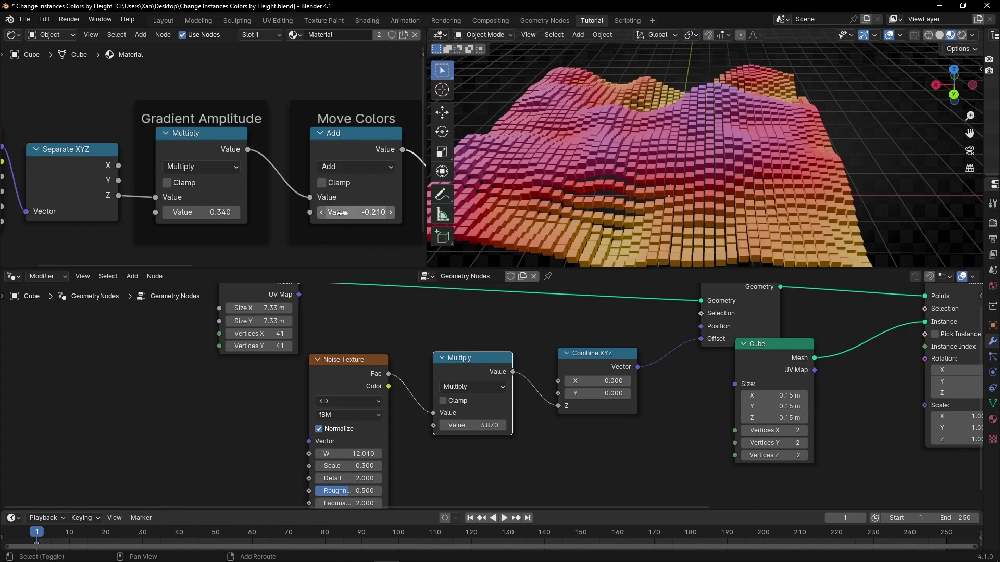
left_click_drag(359, 213, 373, 214)
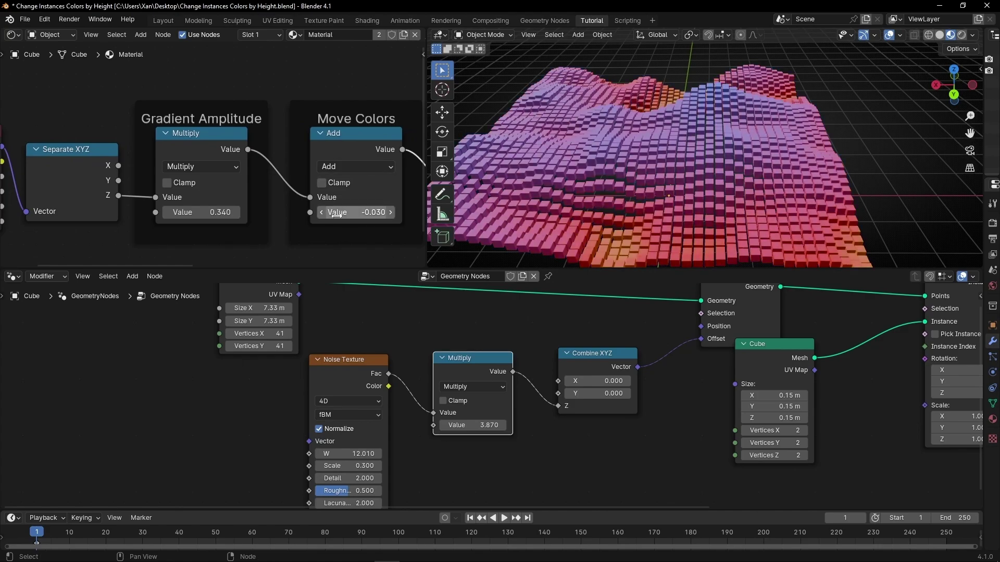
- Set the Gradient Amplitude Multiply value to 0.200 and mute the Fraction node in the Loop Colors frame
left_click_drag(203, 212, 208, 212)
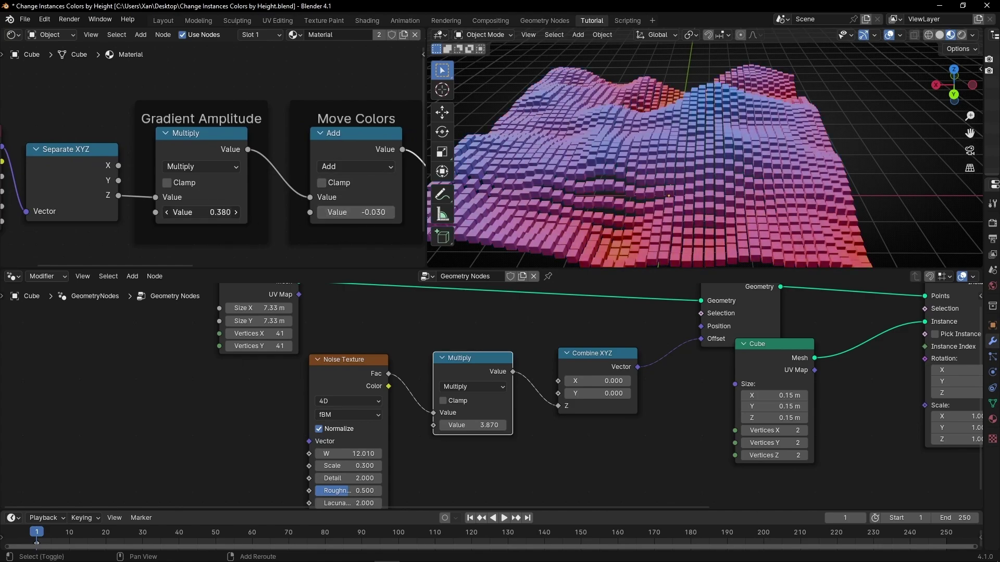
middle_click_drag(550, 219, 531, 204)
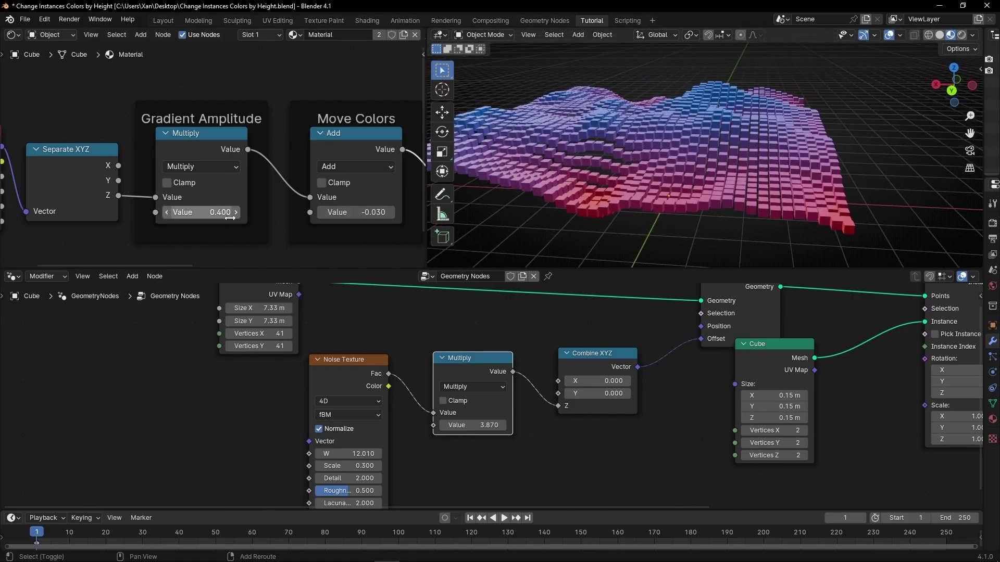
left_click_drag(208, 212, 293, 212)
middle_click_drag(369, 235, 232, 237)
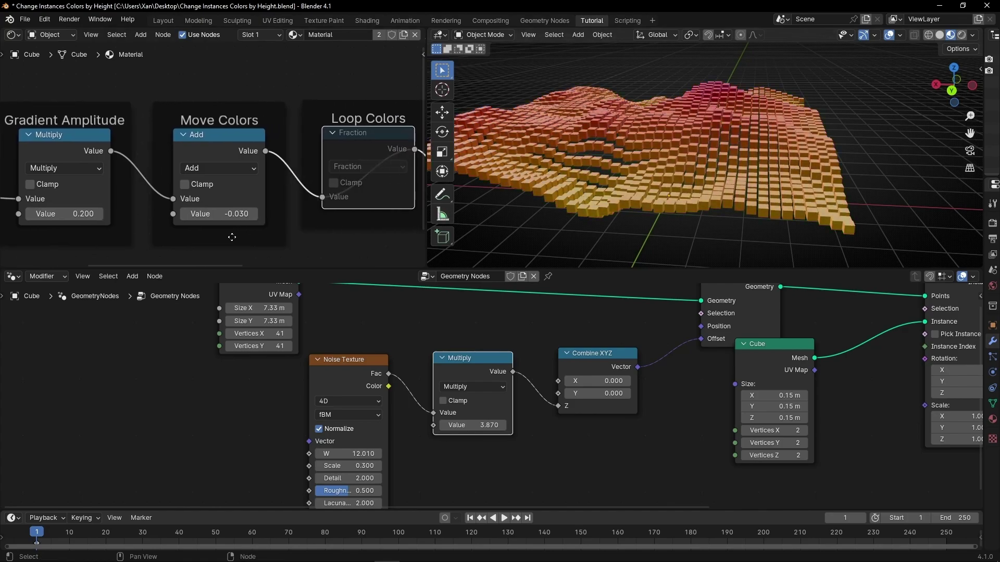
- Set the Move Colors Add value to 0.060
mouse_move(218, 214)
left_mouse_down()
mouse_move(237, 213)
mouse_move(218, 213)
left_mouse_up()
middle_click_drag(486, 201, 595, 161)
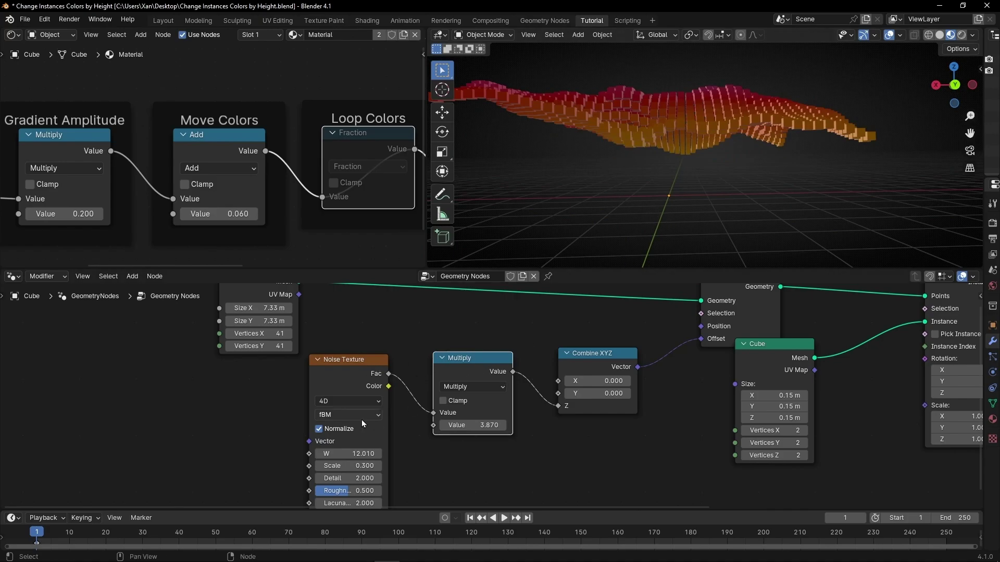
- Duplicate the geometry Multiply node in front of Combine XYZ and change the copy to Add with a value of -1.880
left_click_drag(333, 372, 239, 384)
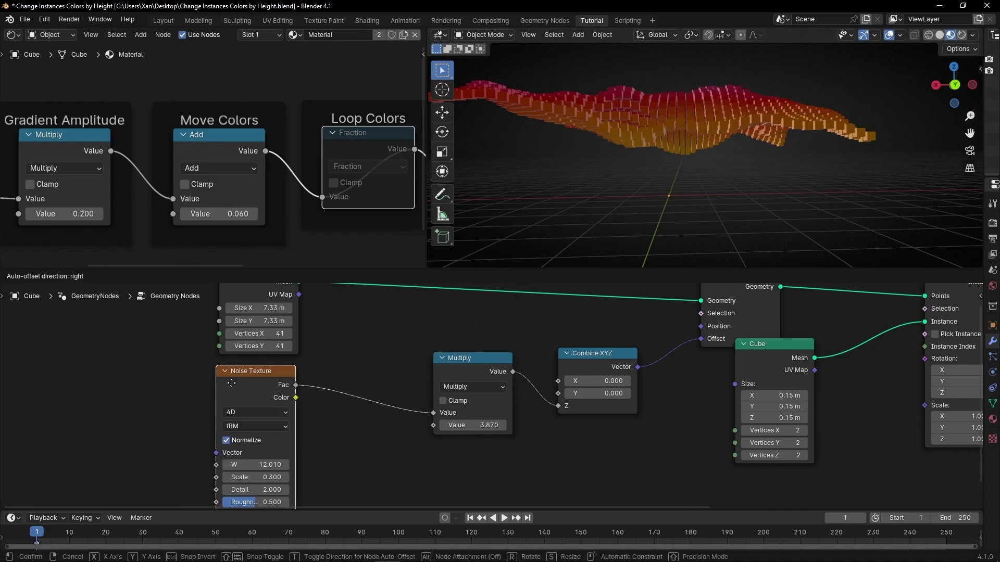
left_click_drag(462, 374, 388, 385)
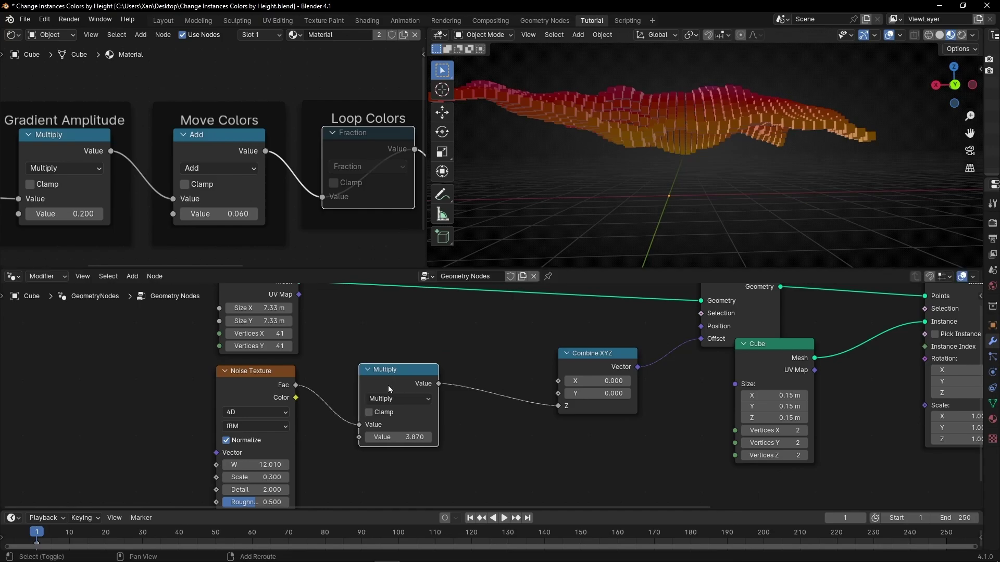
key("shift+d")
left_click(504, 369)
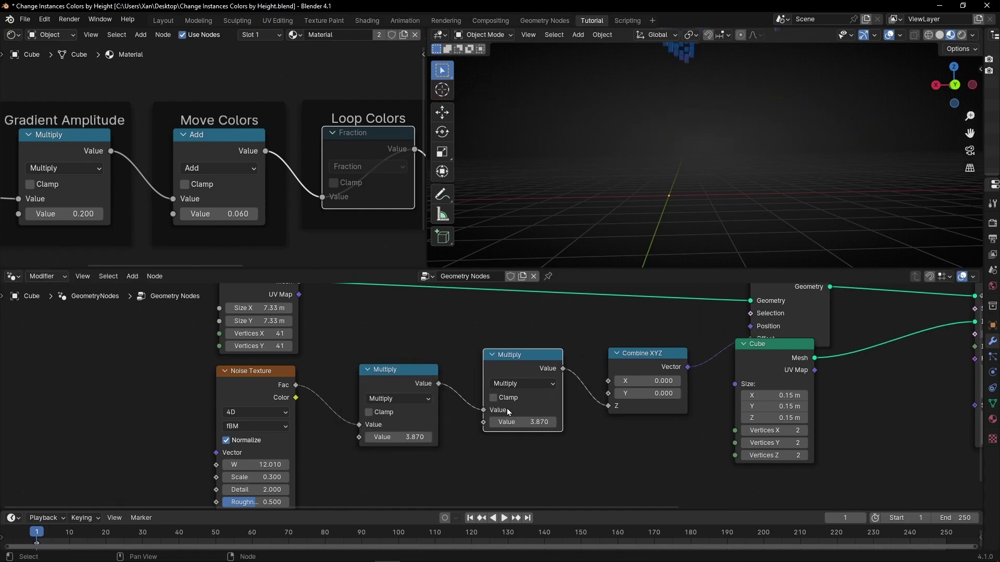
left_click(523, 384)
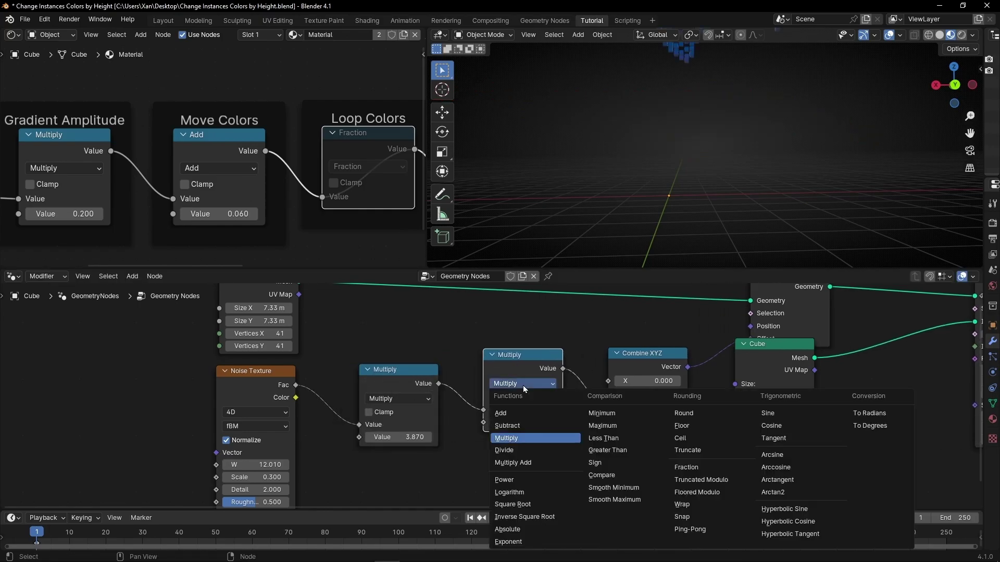
left_click(518, 414)
left_click_drag(520, 422, 406, 422)
middle_click_drag(578, 230, 664, 206)
- Raise the Gradient Amplitude Multiply value to 1.840 and inspect the colored terrain from several angles
middle_click_drag(191, 186, 348, 192)
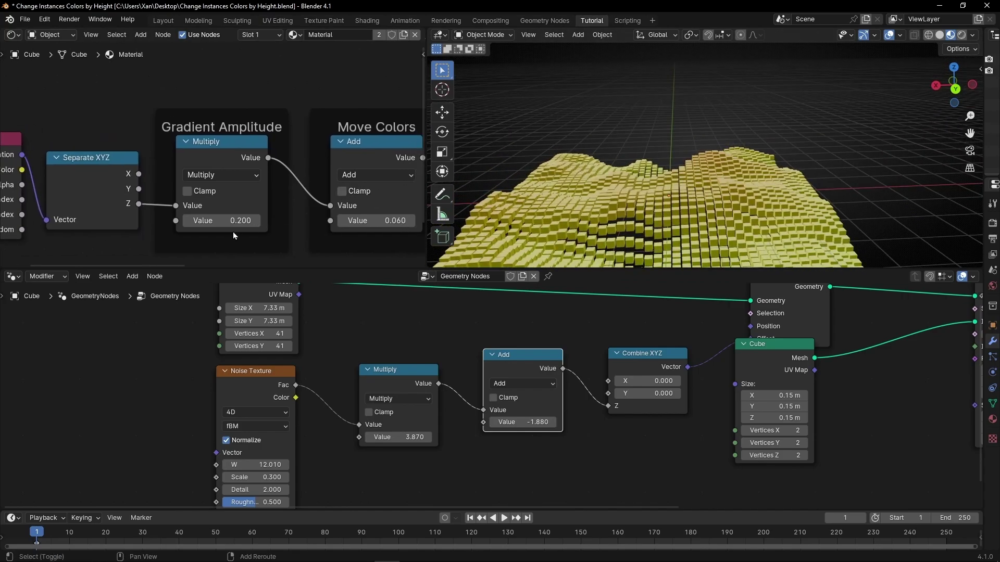
middle_click_drag(567, 217, 599, 196)
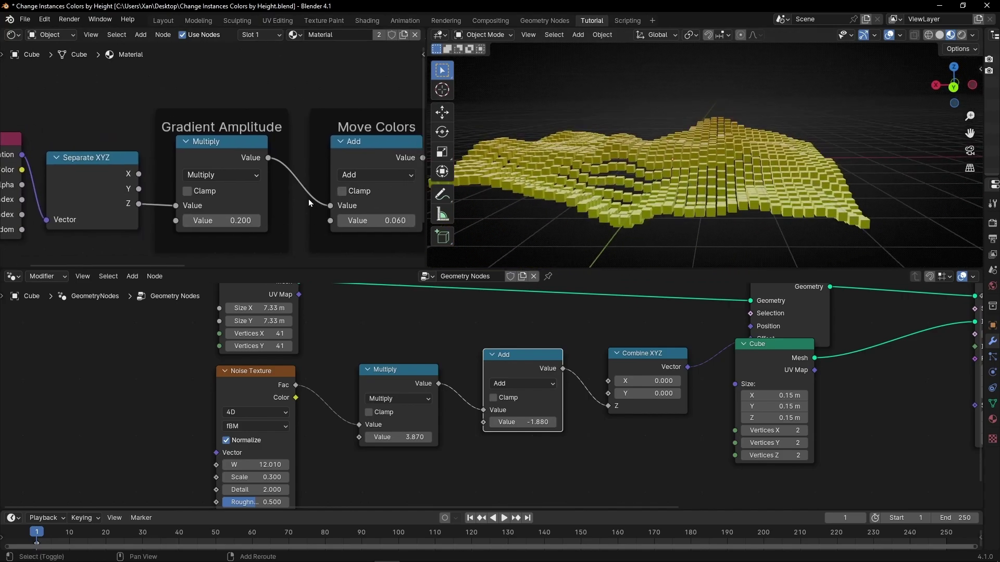
left_click_drag(229, 221, 315, 220)
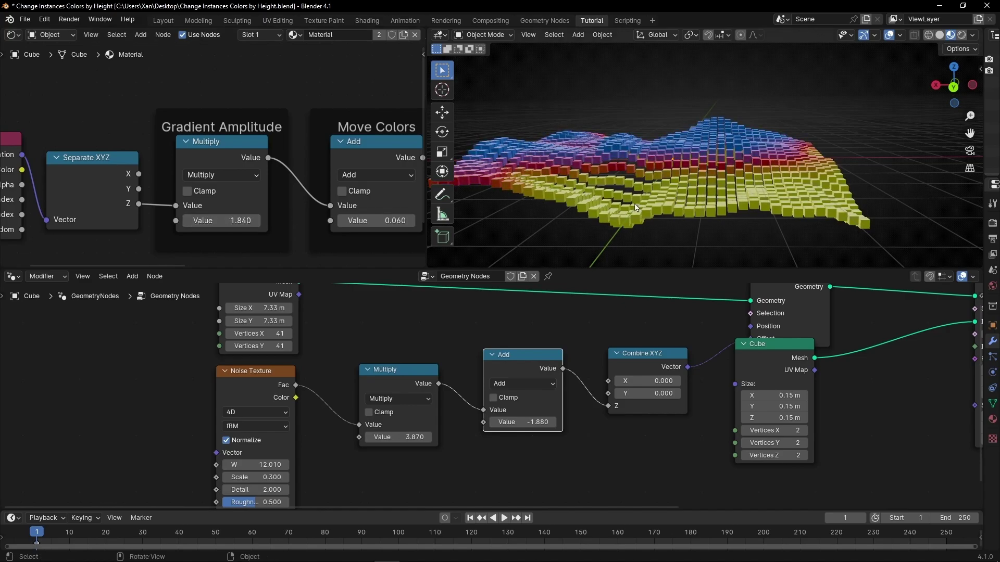
middle_click_drag(653, 194, 678, 253)
middle_click_drag(714, 220, 649, 146)
- Set the Move Colors Add value to 0.590 and the Gradient Amplitude Multiply value to 0.600
left_click_drag(392, 223, 422, 223)
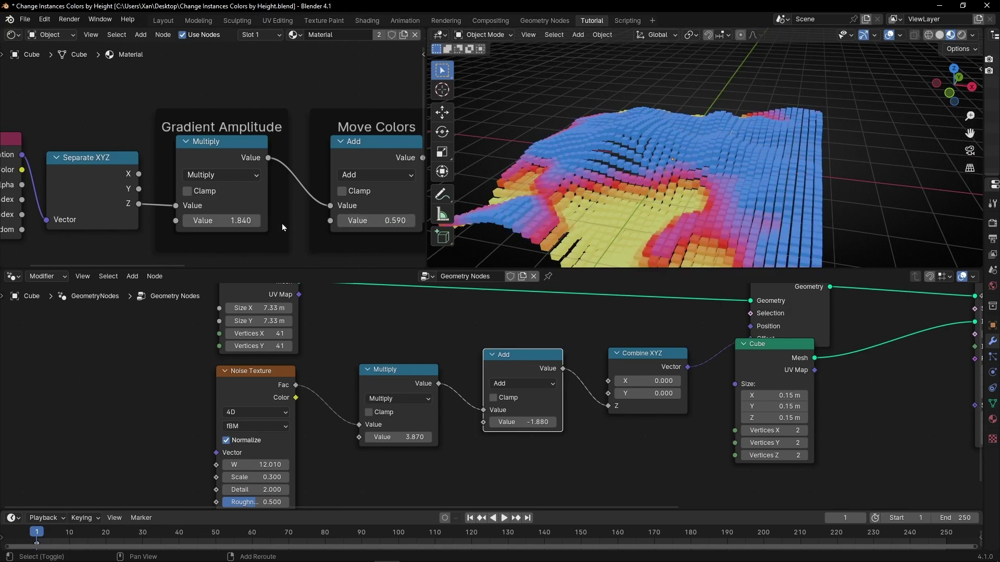
left_click_drag(229, 221, 182, 221)
mouse_move(643, 194)
middle_mouse_down()
mouse_move(658, 137)
mouse_move(660, 194)
middle_mouse_up()
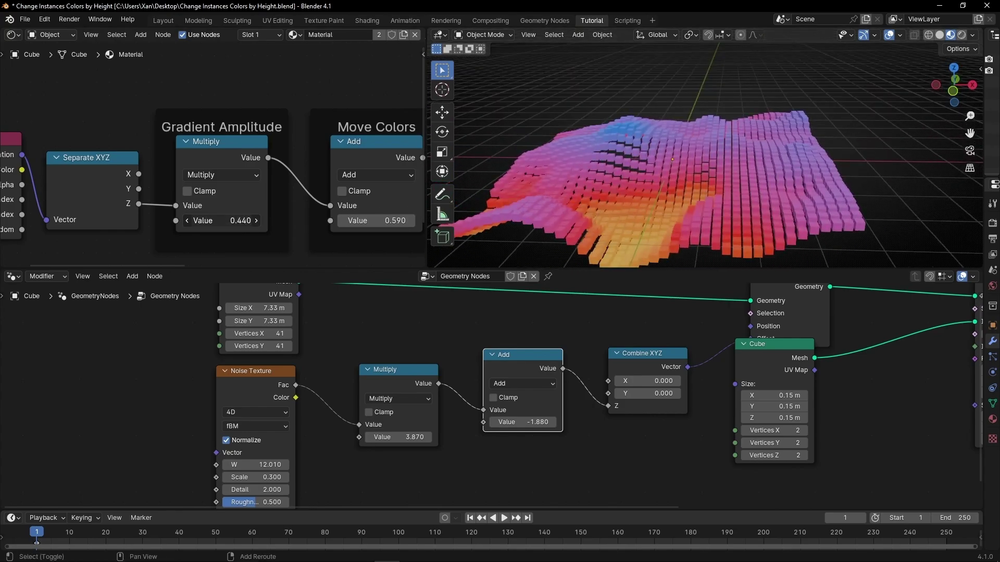
left_click_drag(222, 220, 230, 221)
middle_click_drag(589, 222, 625, 179)
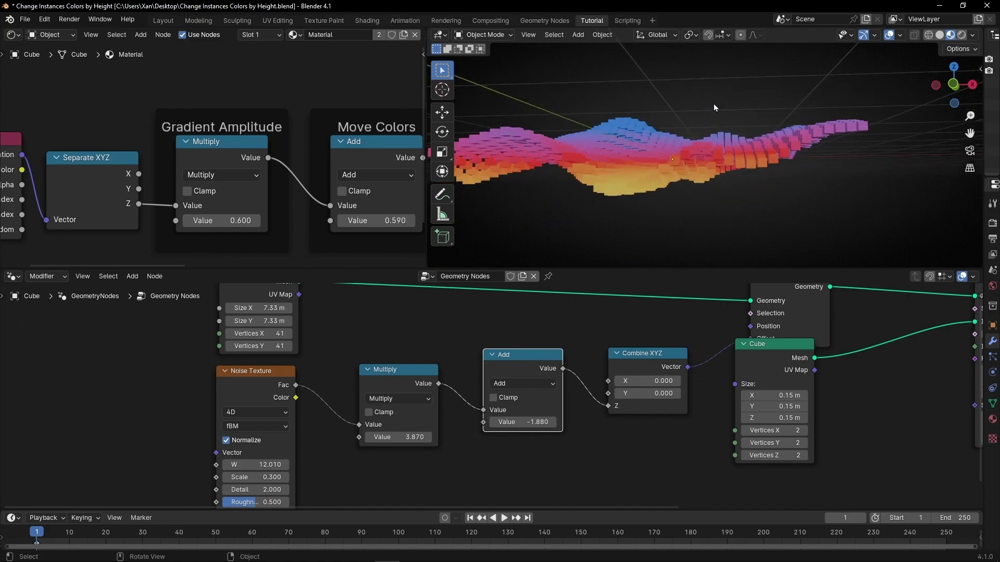
middle_click_drag(636, 92, 743, 150)
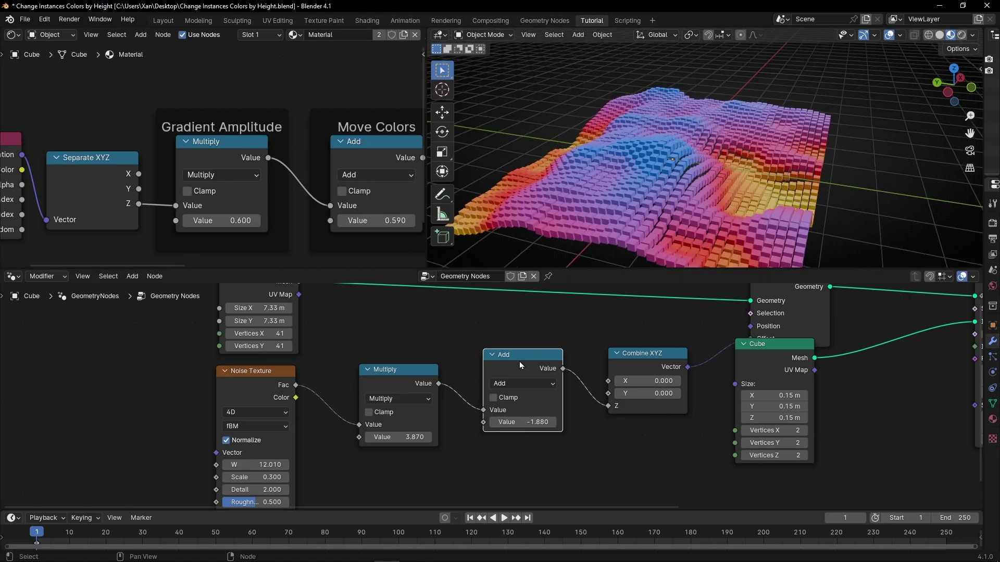
- Set the Noise Texture's W value to 27.170
scroll(286, 471, "up", 4)
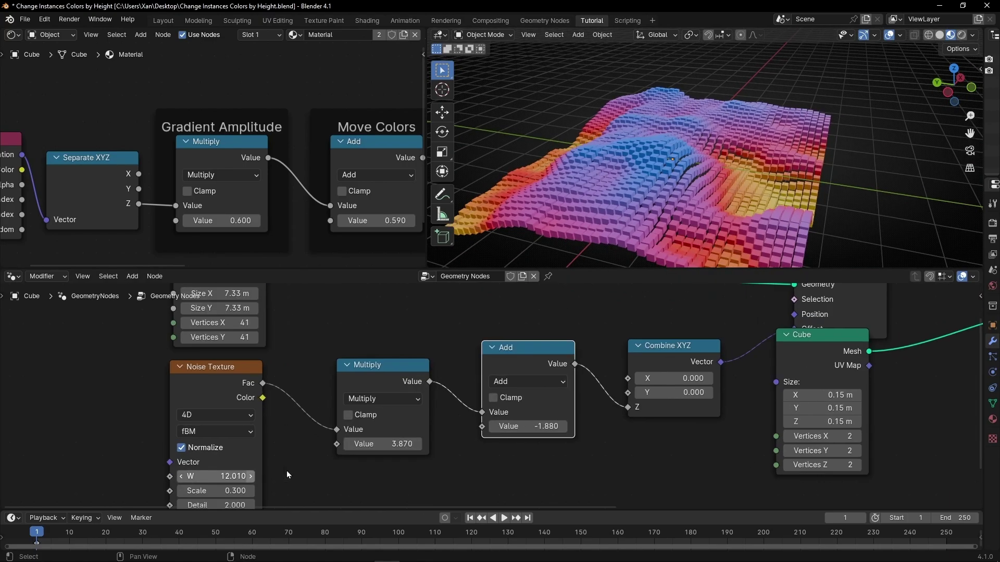
middle_click_drag(298, 458, 482, 426)
mouse_move(346, 461)
left_mouse_down("shift")
mouse_move(989, 459)
mouse_move(270, 460)
mouse_move(347, 459)
left_mouse_up("shift")
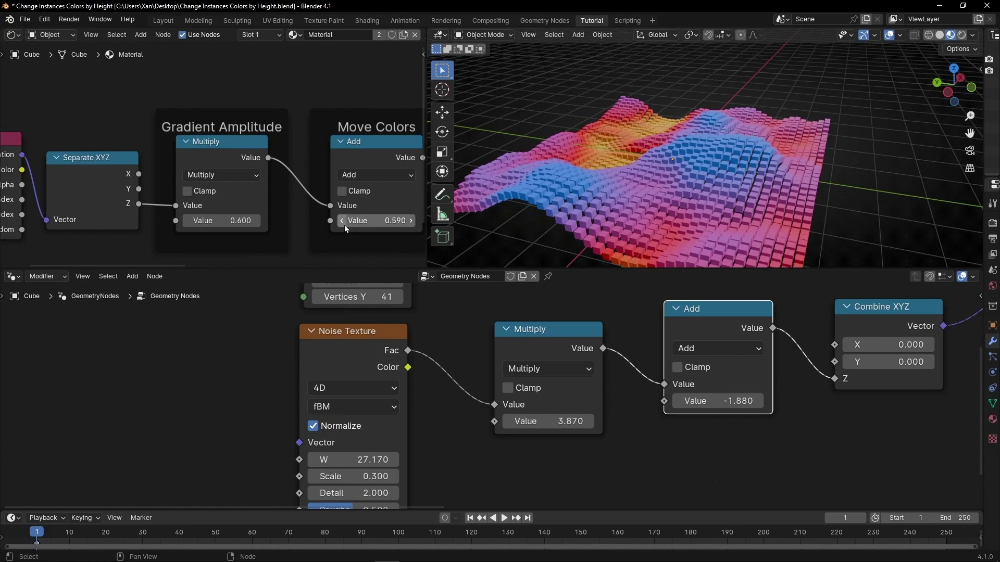
- Unmute the Loop Colors Fraction node and increase the Move Colors Add value
middle_click_drag(344, 225, 143, 236)
key("m")
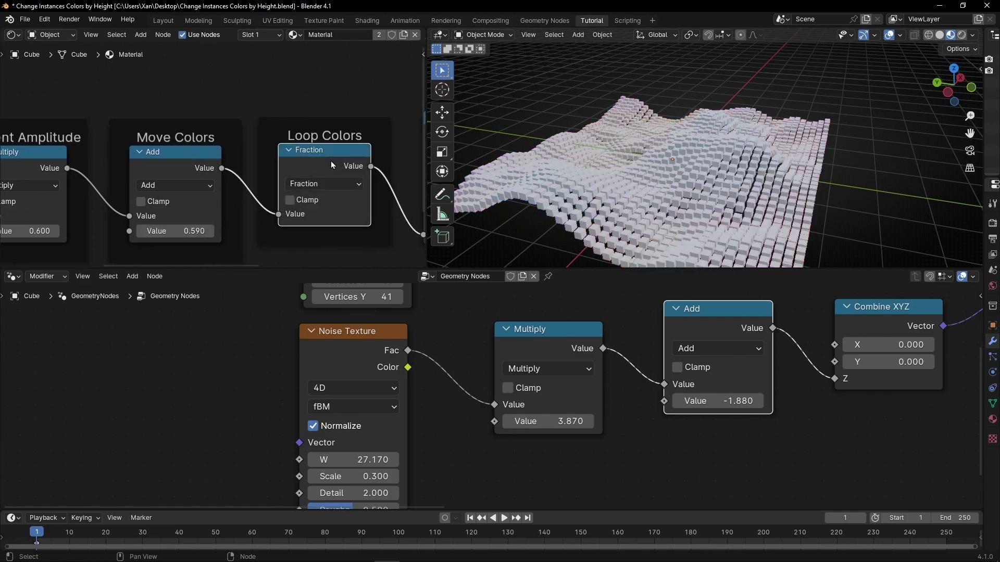
left_click_drag(175, 231, 416, 231)
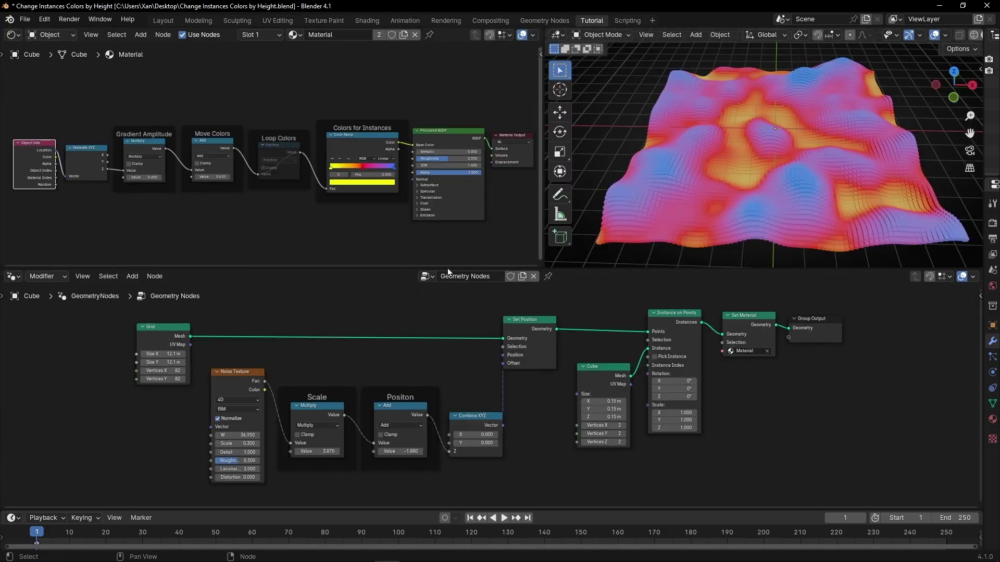
- Mute the Position Add and Scale Multiply nodes and inspect the terrain's height
scroll(317, 387, "up", 4)
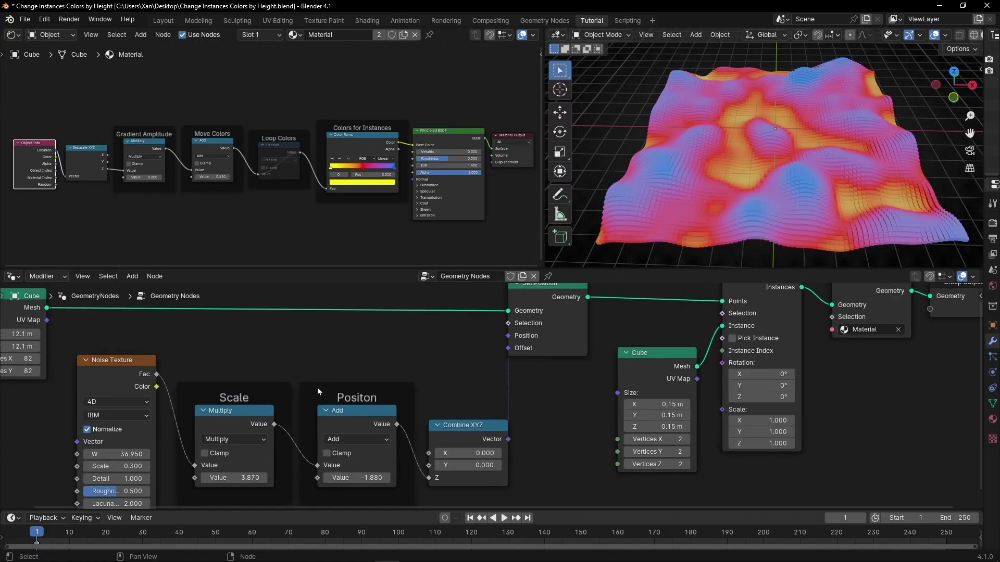
left_click(391, 384)
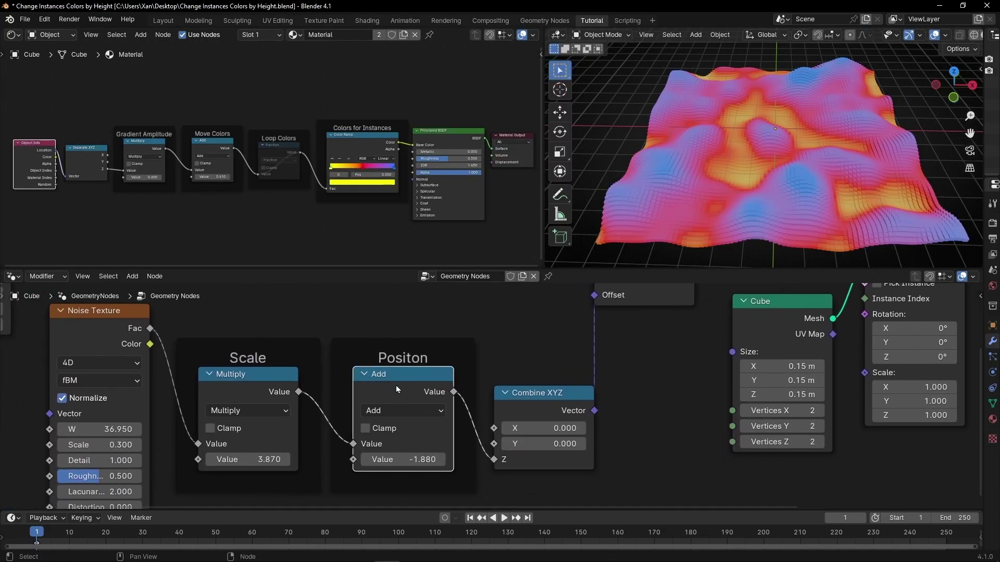
key("m")
left_click(264, 394)
key("m")
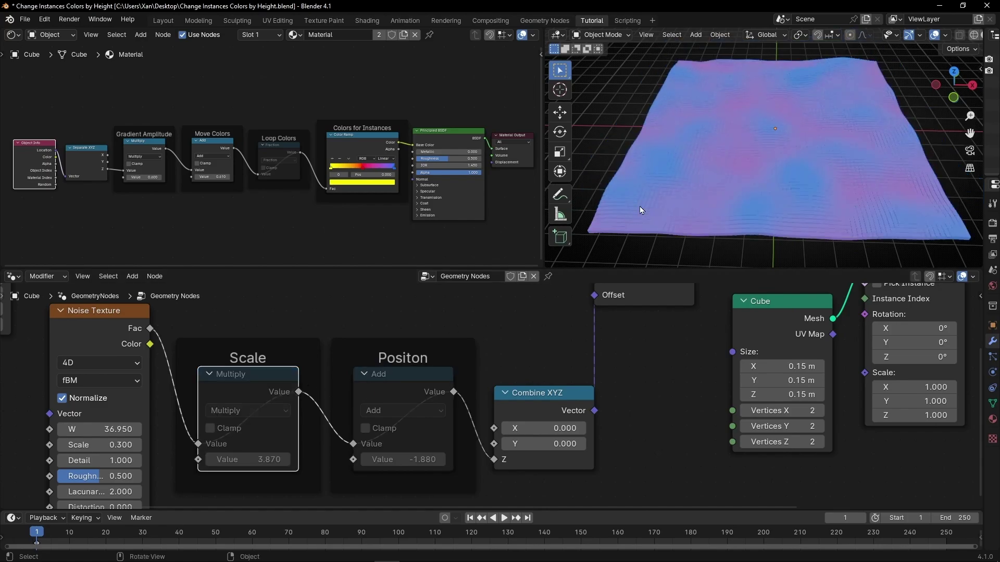
middle_click_drag(639, 206, 670, 136)
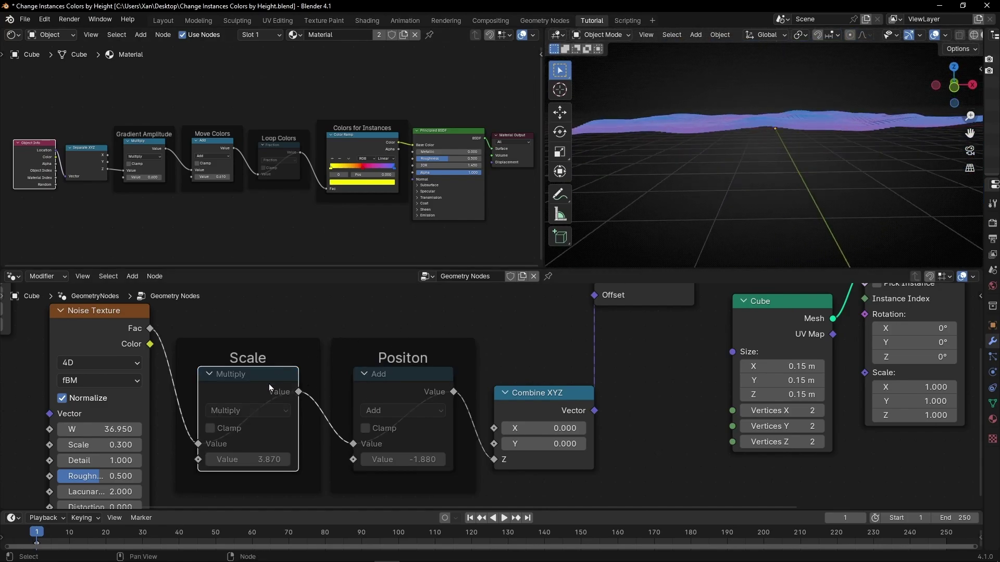
- Unmute the Scale Multiply node and the Position Add node
key("m")
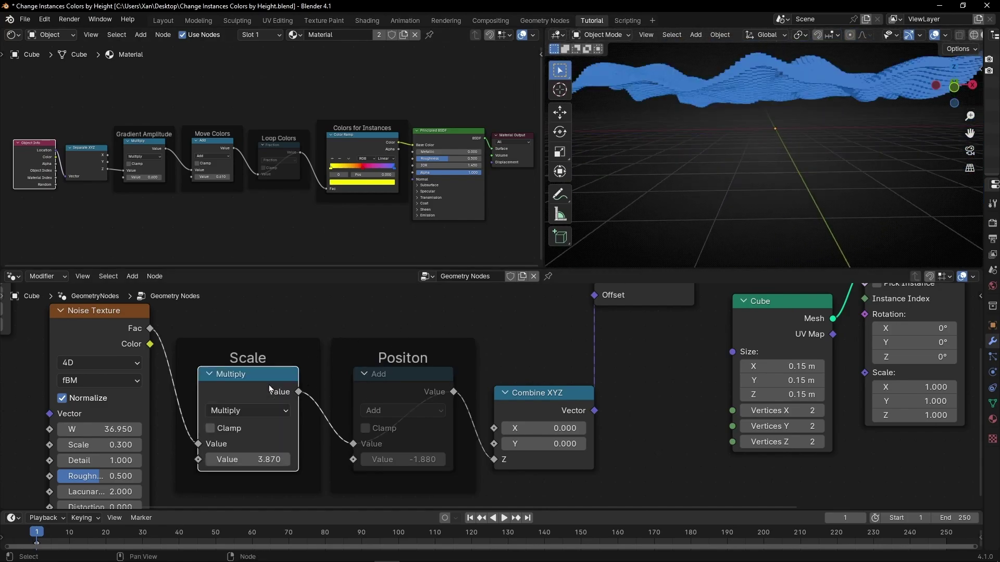
middle_click_drag(787, 157, 784, 167)
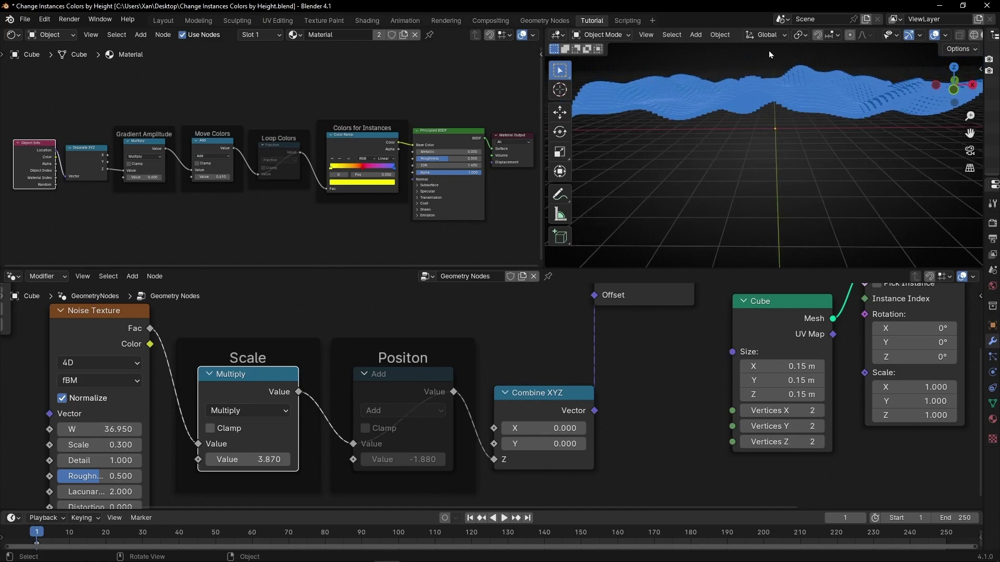
left_click(404, 388)
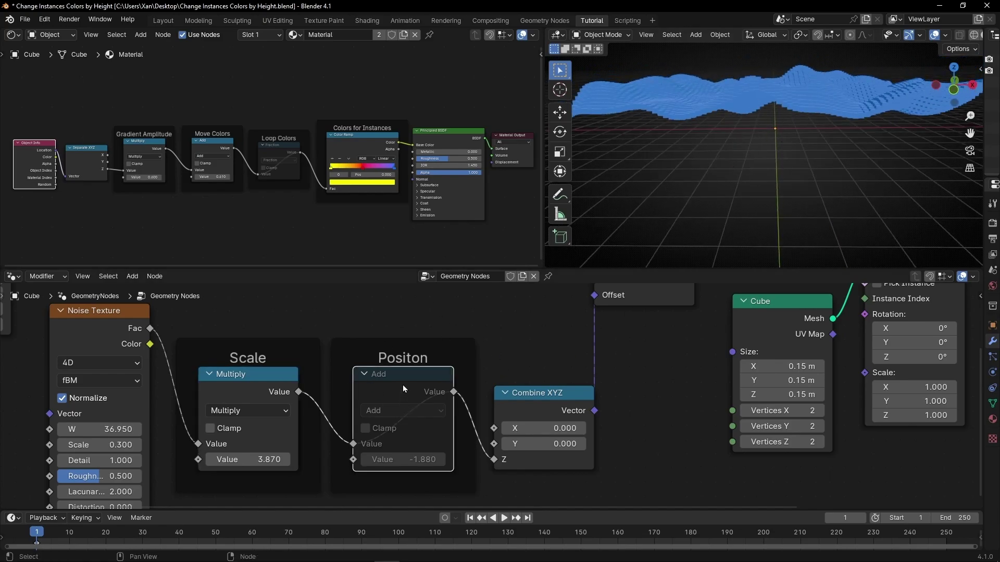
key("m")
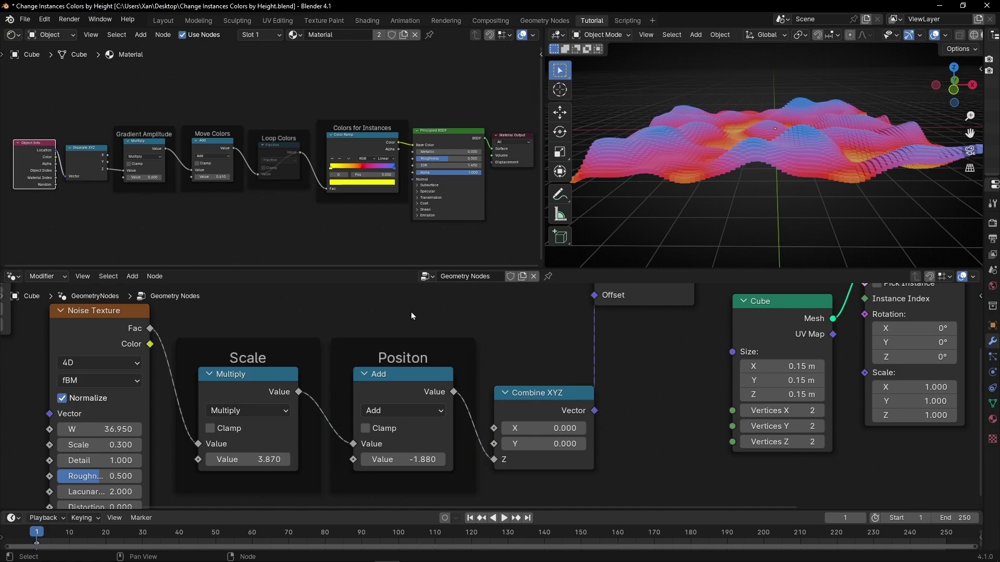
- Remove the Position frame with its Add node, keeping Scale linked to Combine XYZ, and turn off Normalize on the Noise Texture
left_click(416, 341)
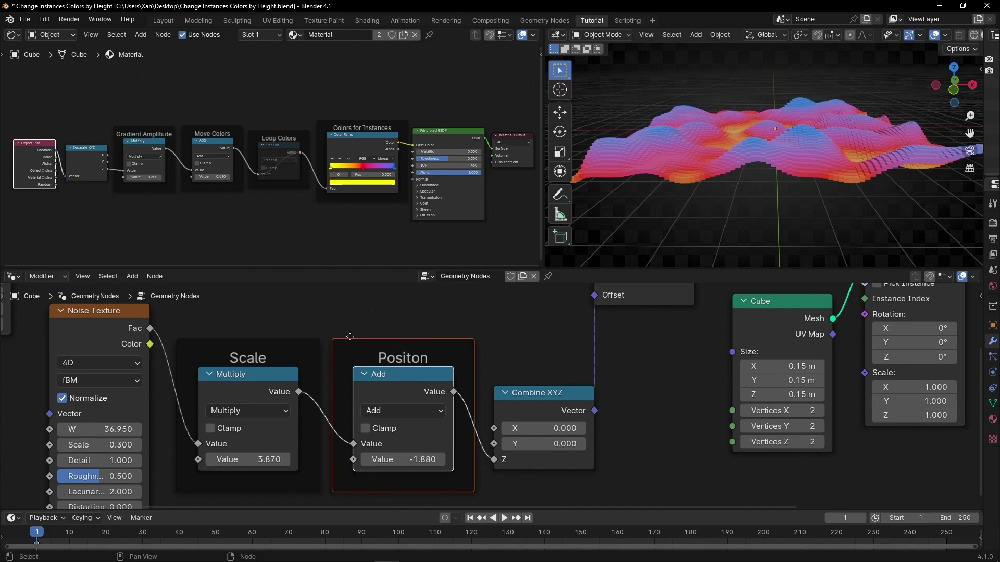
key("ctrl+x")
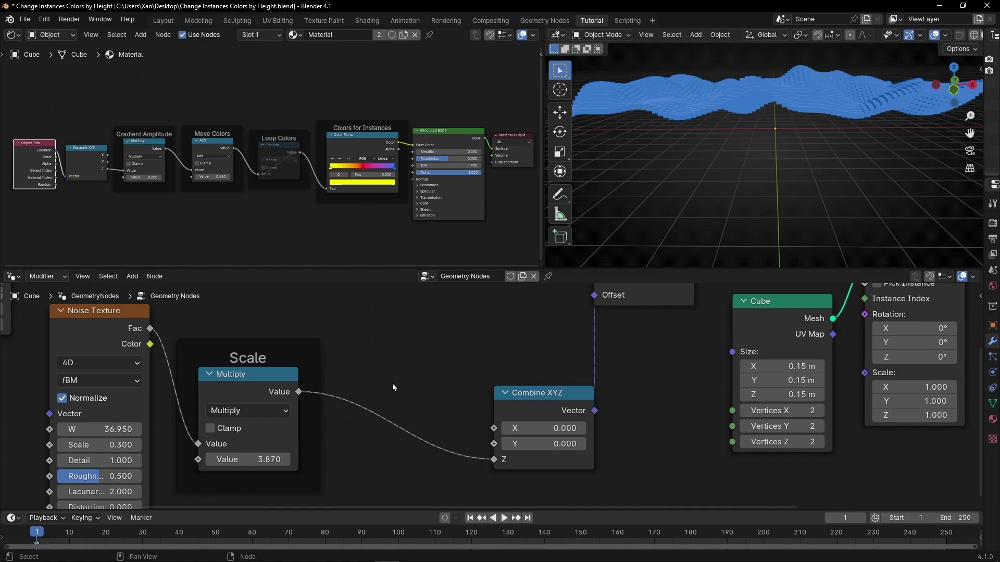
middle_click_drag(87, 394, 369, 356)
scroll(353, 373, "up", 3)
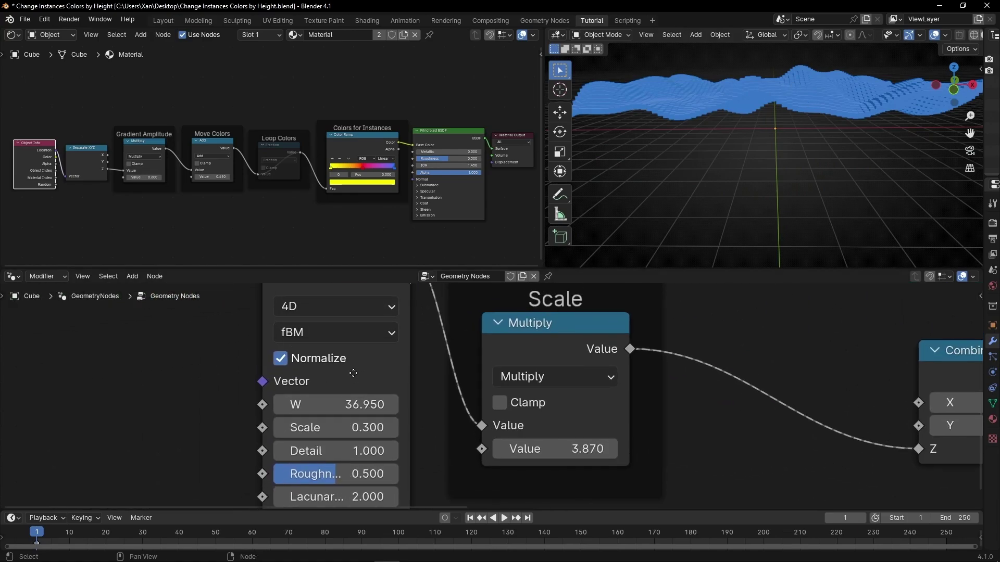
left_click(285, 361)
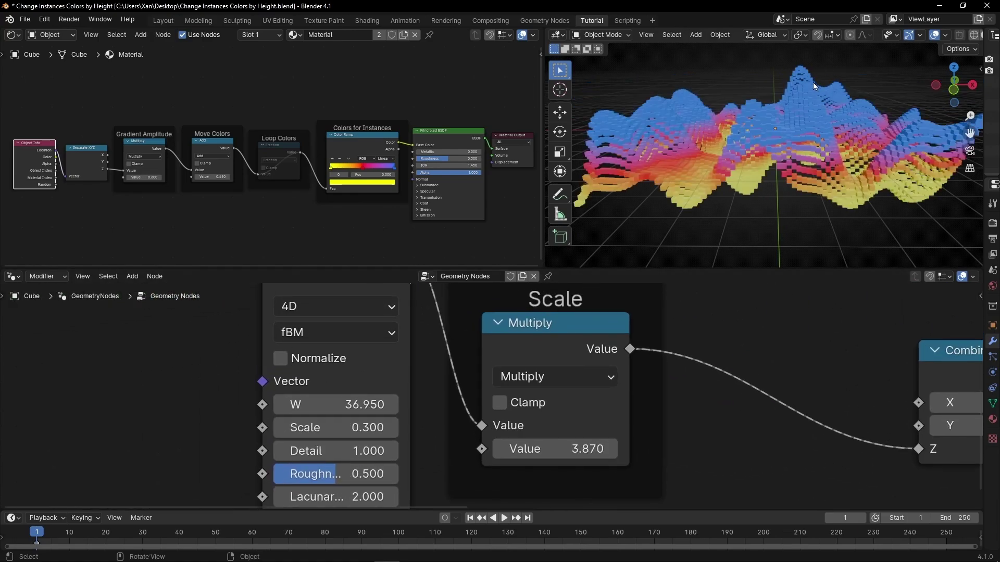
- Set the Scale Multiply value in the geometry nodes to 3.510
middle_click_drag(769, 177, 791, 165)
mouse_move(587, 448)
left_mouse_down()
mouse_move(748, 448)
mouse_move(570, 449)
left_mouse_up()
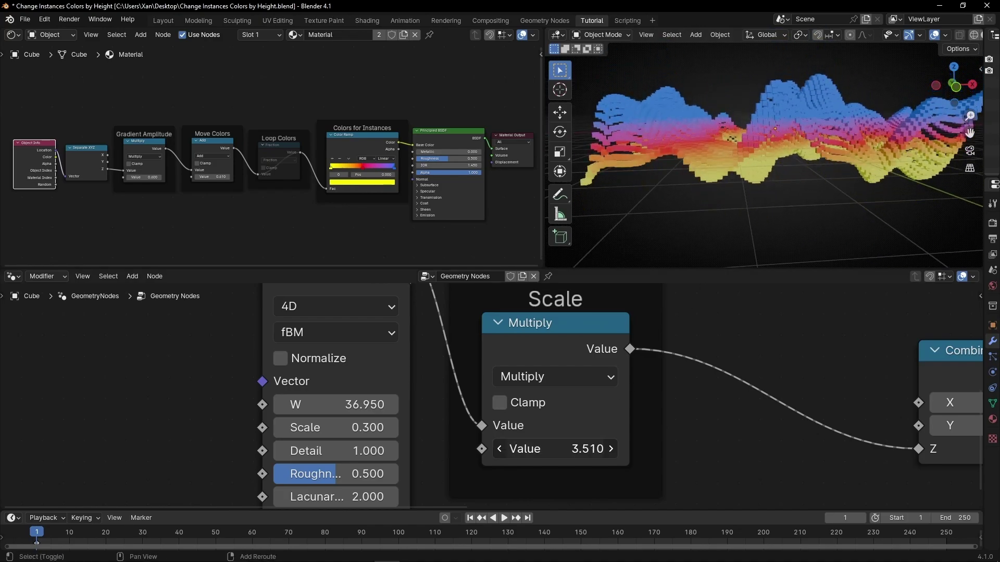
mouse_move(778, 155)
middle_mouse_down()
mouse_move(778, 212)
mouse_move(768, 156)
mouse_move(785, 146)
middle_mouse_up()
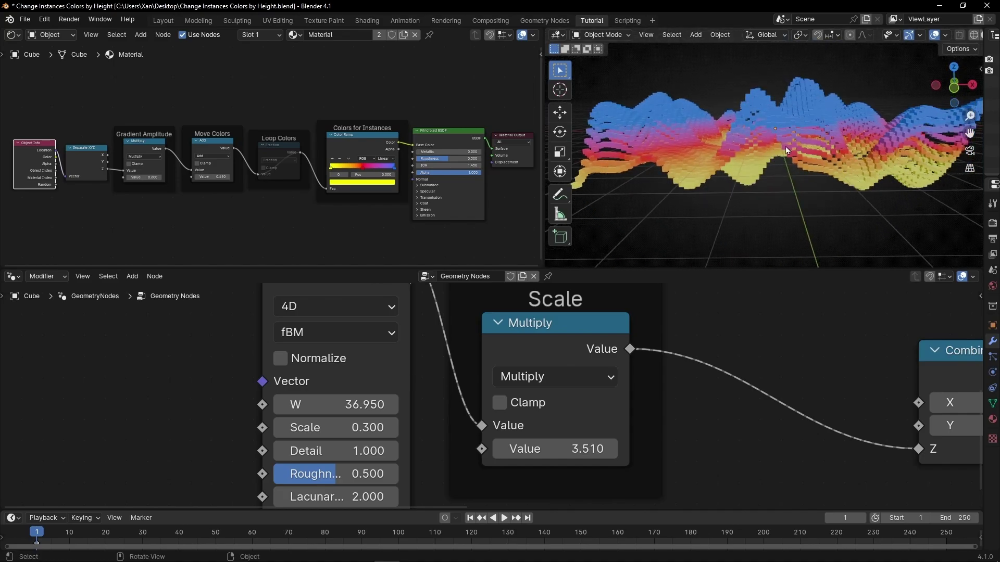
- Align the viewport to a straight side view and set the Move Colors Add value to 0.500
left_click(955, 87)
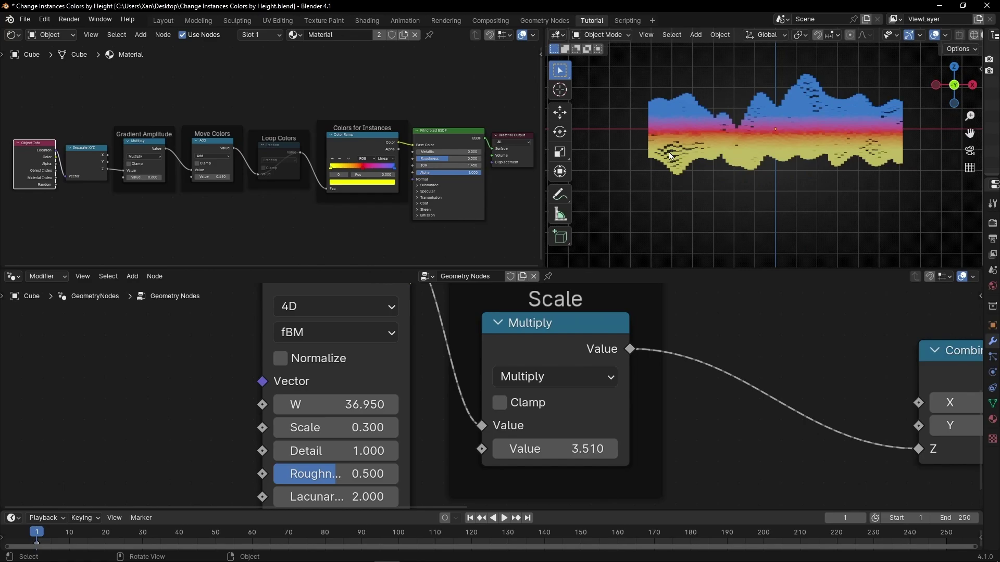
scroll(754, 149, "up", 2)
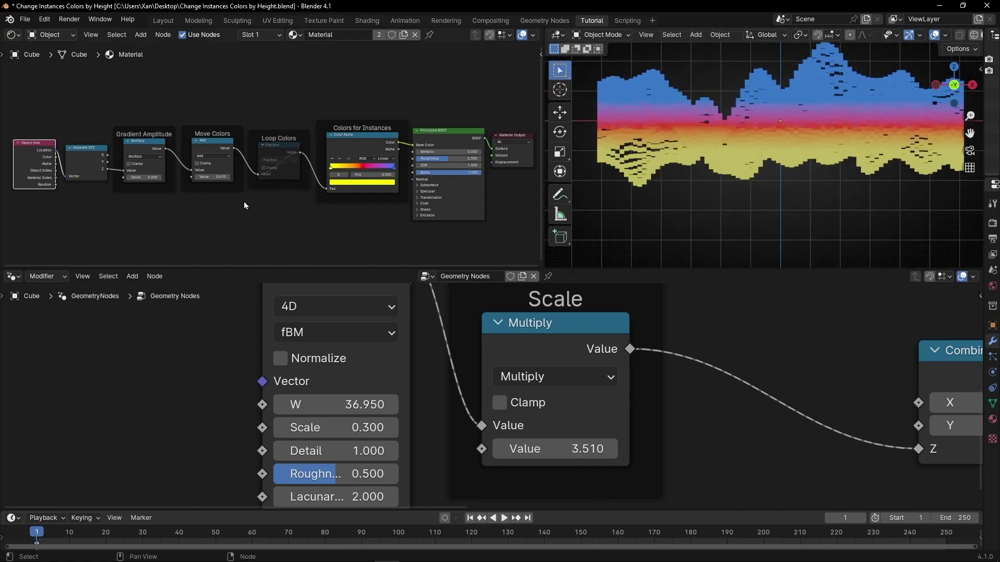
scroll(164, 219, "up", 4)
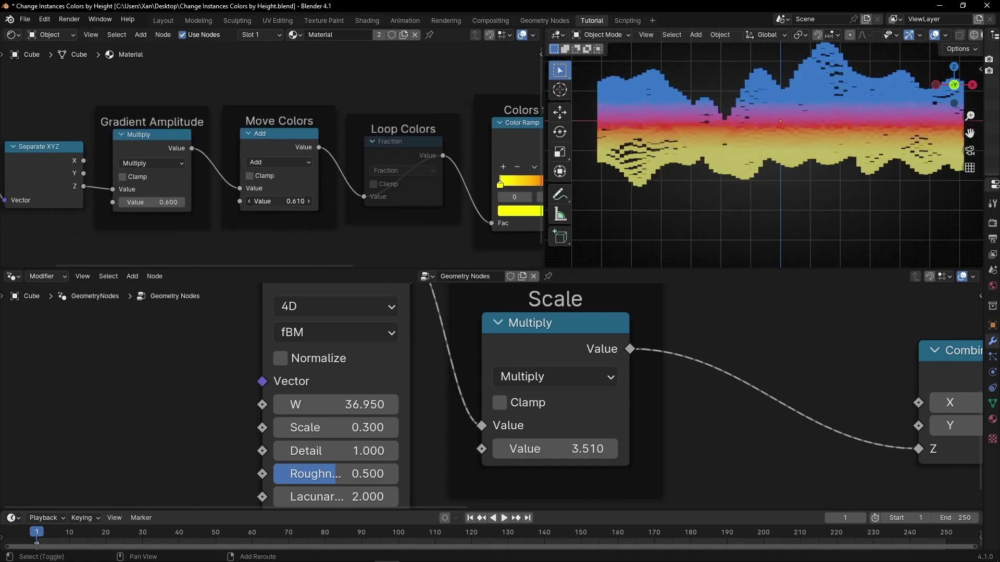
mouse_move(279, 201)
left_mouse_down()
mouse_move(287, 201)
mouse_move(273, 201)
left_mouse_up()
middle_click_drag(401, 234, 259, 228)
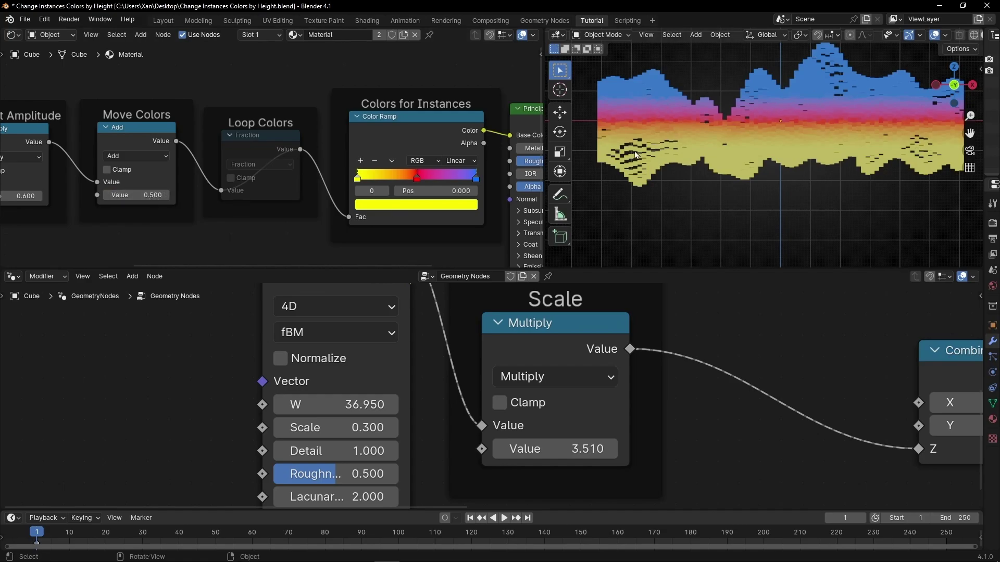
- Set the Gradient Amplitude Multiply value to 0.290 and inspect the colored terrain in perspective
middle_click_drag(115, 216, 232, 217)
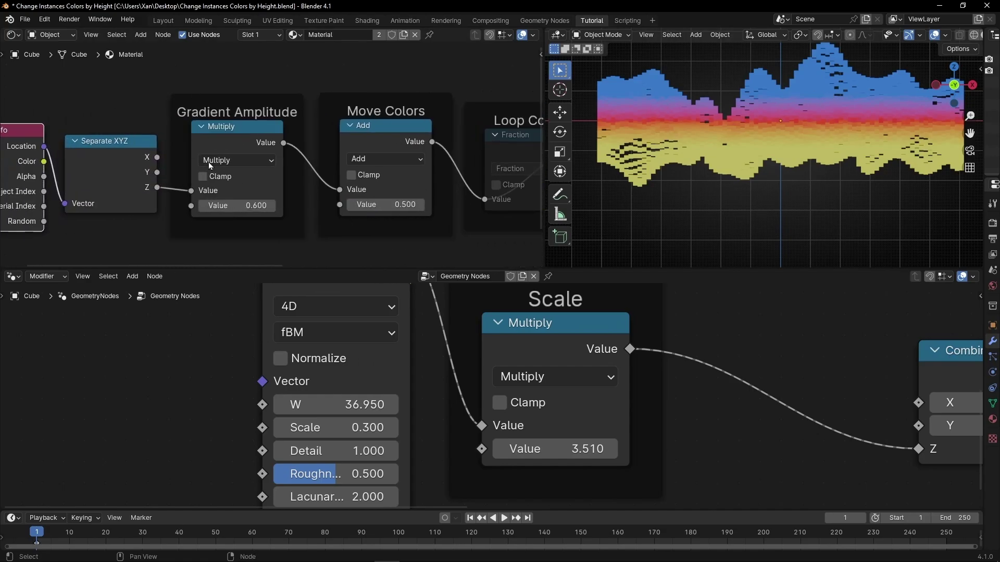
left_click_drag(236, 205, 267, 205)
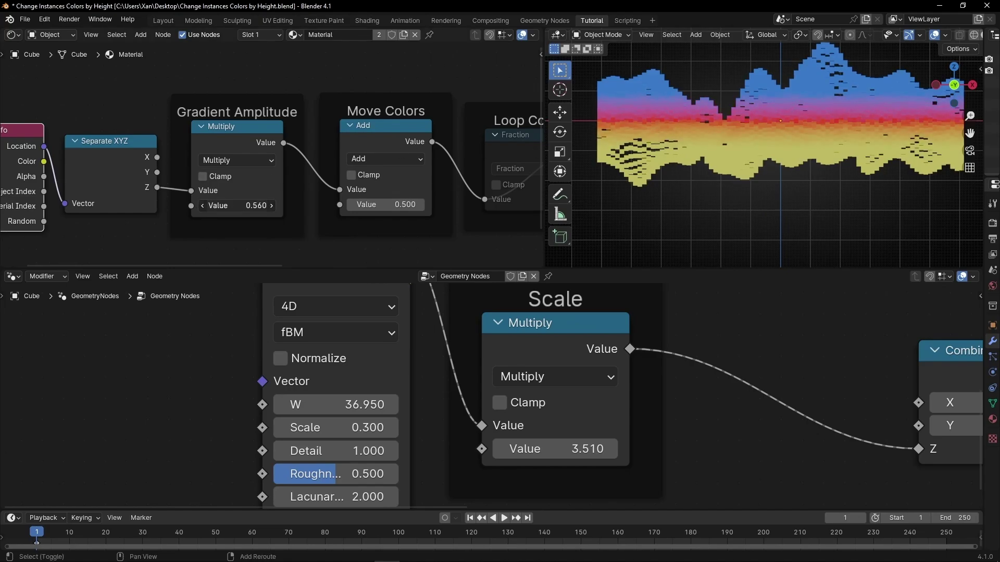
left_click_drag(237, 205, 230, 206)
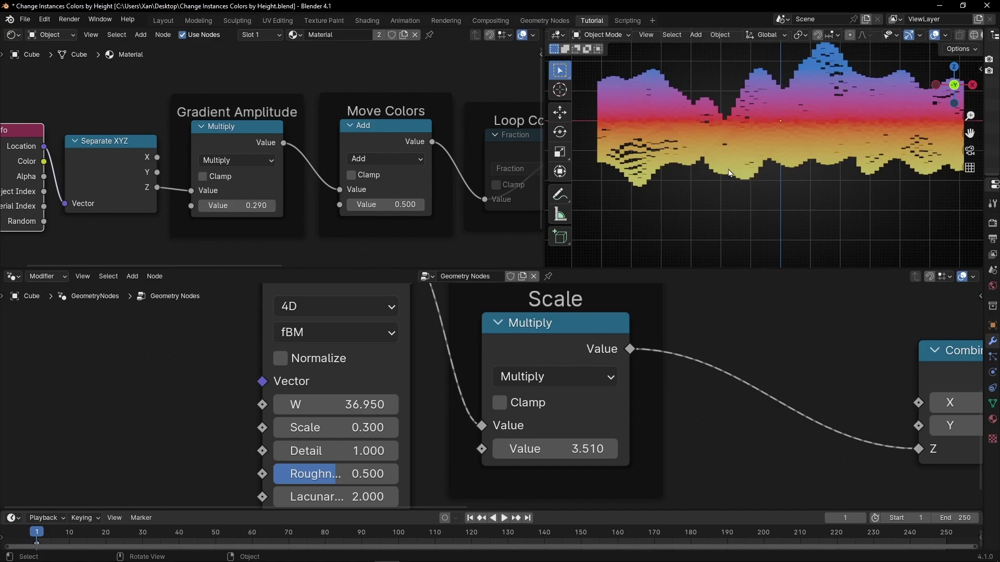
middle_click_drag(730, 172, 749, 152)
middle_click_drag(759, 148, 769, 167)
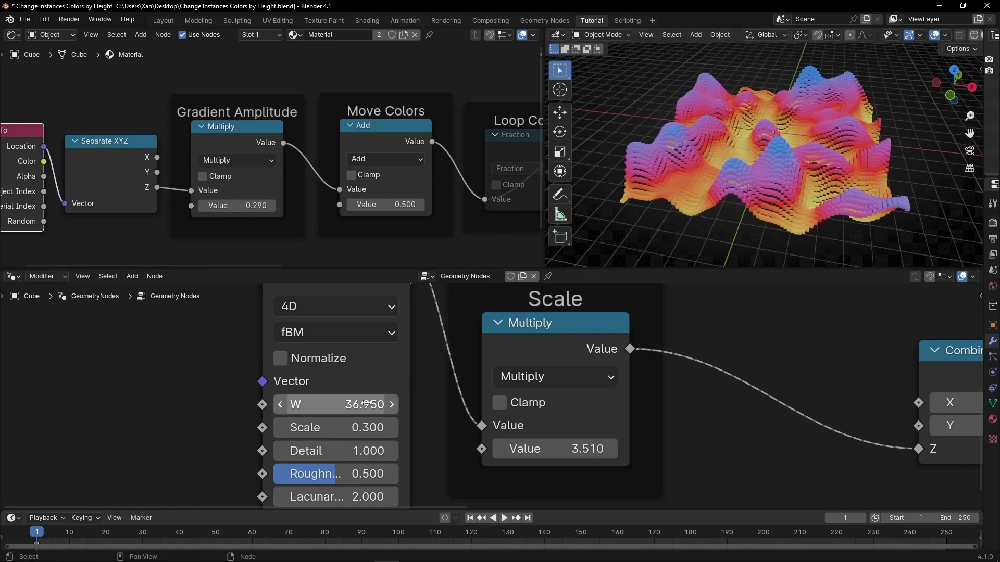
- Vary the Noise Texture's W to 44.560, and drive W with the Seconds output of a new Scene Time node
left_click_drag(335, 404, 672, 404, "shift")
left_click_drag(373, 405, 385, 405)
middle_click_drag(277, 410, 513, 394)
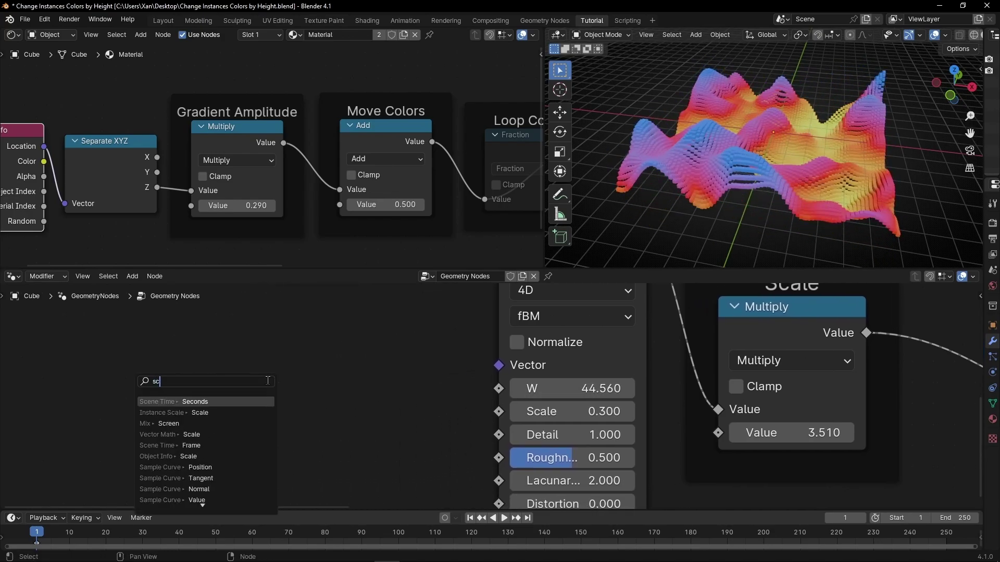
key("Return")
left_click(266, 381)
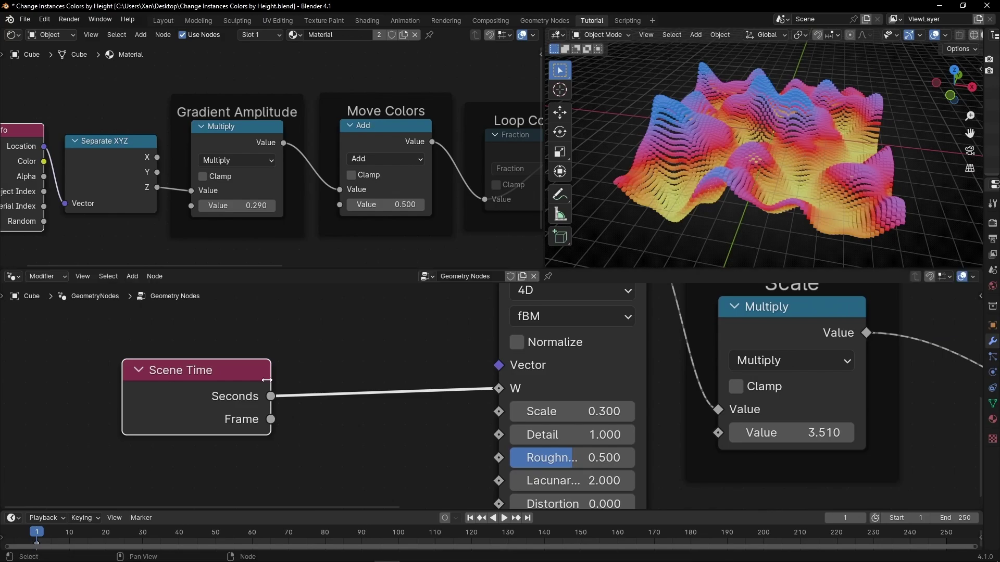
- Set the Scale Multiply value to 1.680 and stop the animation playback
middle_click_drag(677, 219, 639, 431)
left_click_drag(554, 442, 487, 443, "shift")
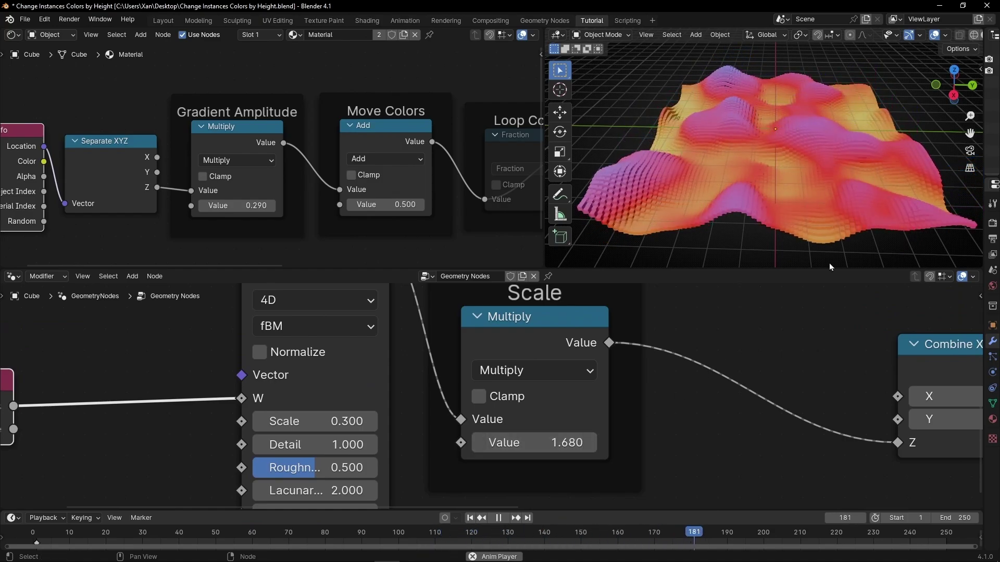
key("space")
- Check the terrain in a straight side view, set the Gradient Amplitude Multiply value to 0.500, and play the animation
left_click(951, 95)
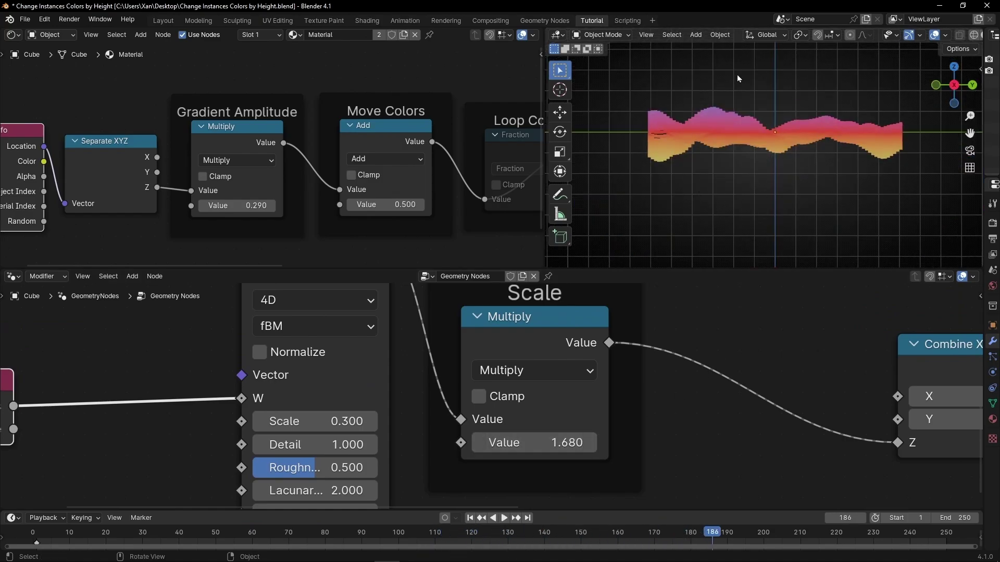
scroll(228, 223, "up", 2)
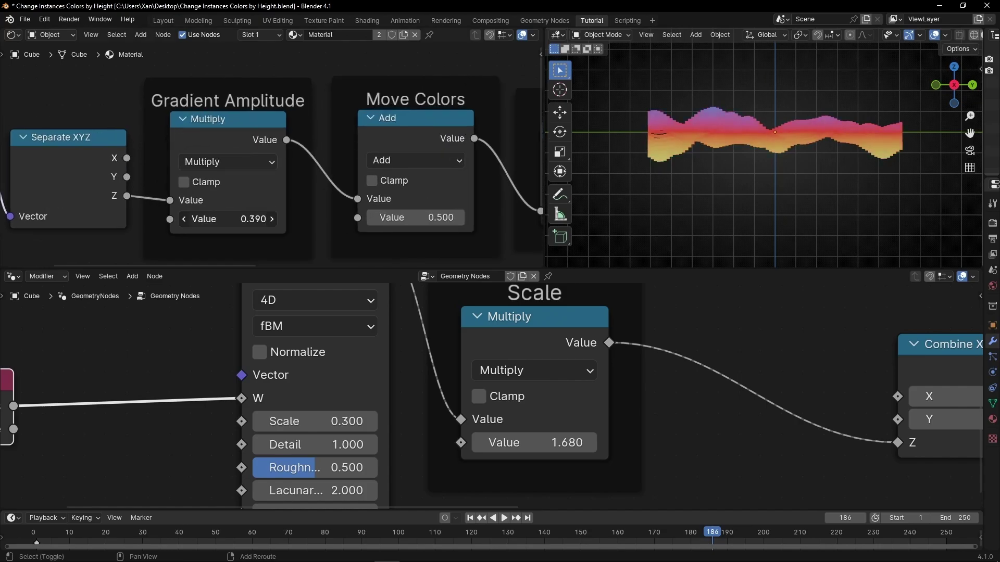
scroll(713, 117, "up", 4)
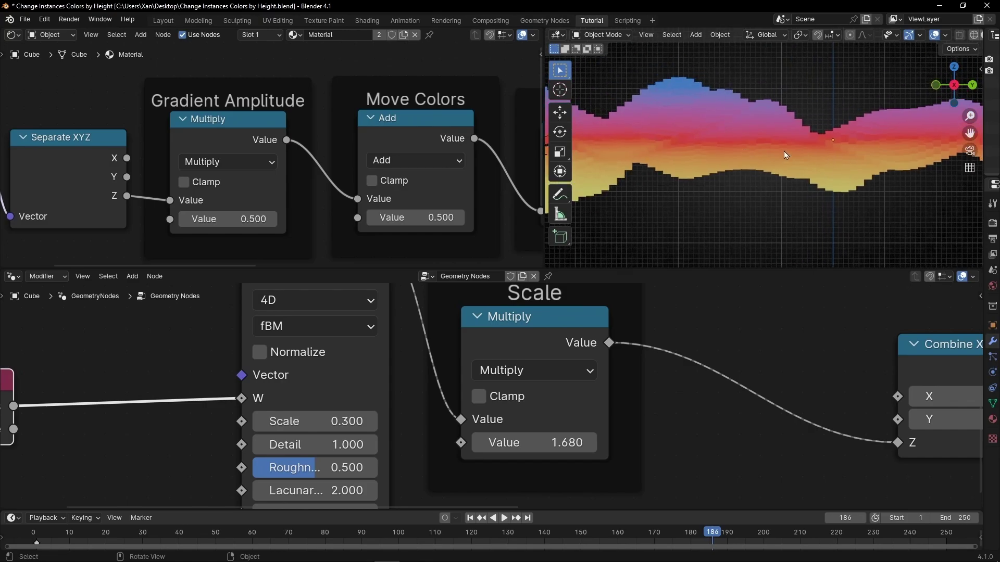
key("space")
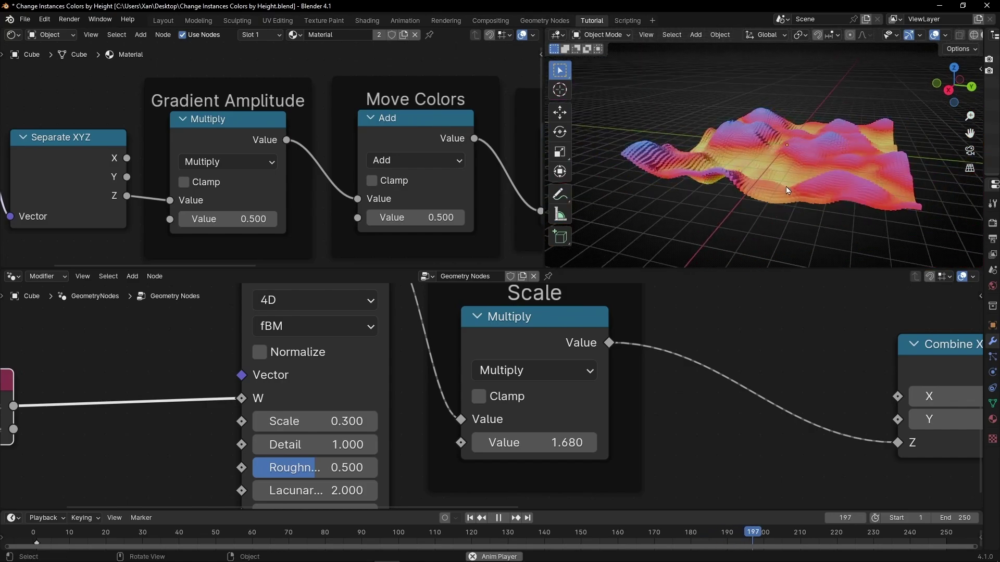